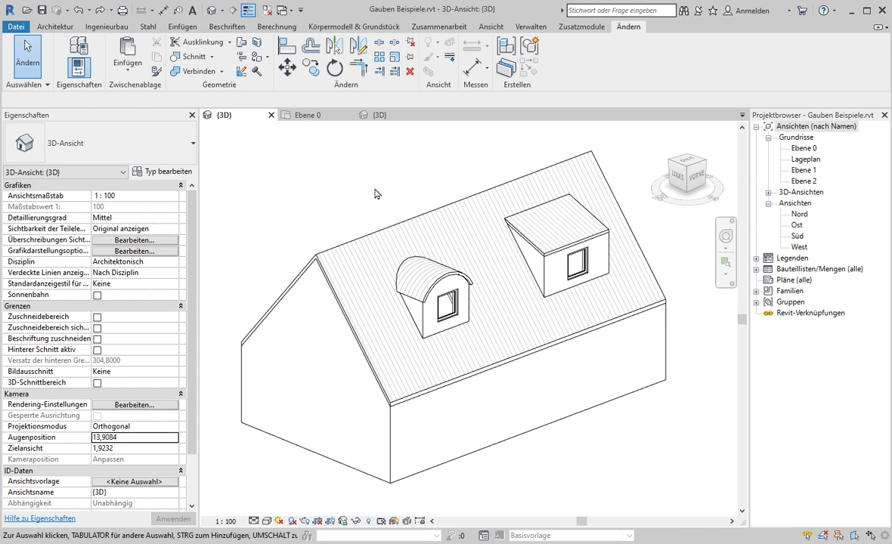
# Step: Close the Gauben Beispiele 3D view without saving, returning to Projekt1's Ebene 0 plan
pyautogui.click(271, 115)
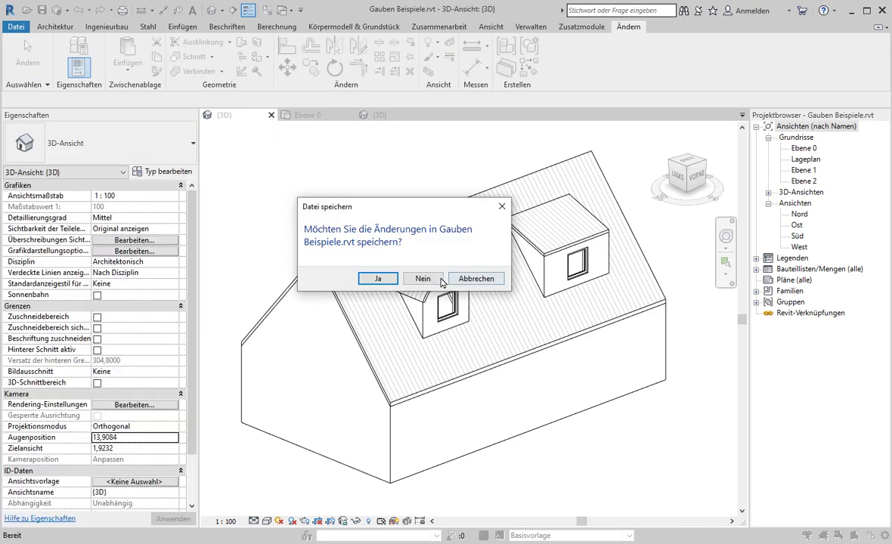
pyautogui.click(441, 279)
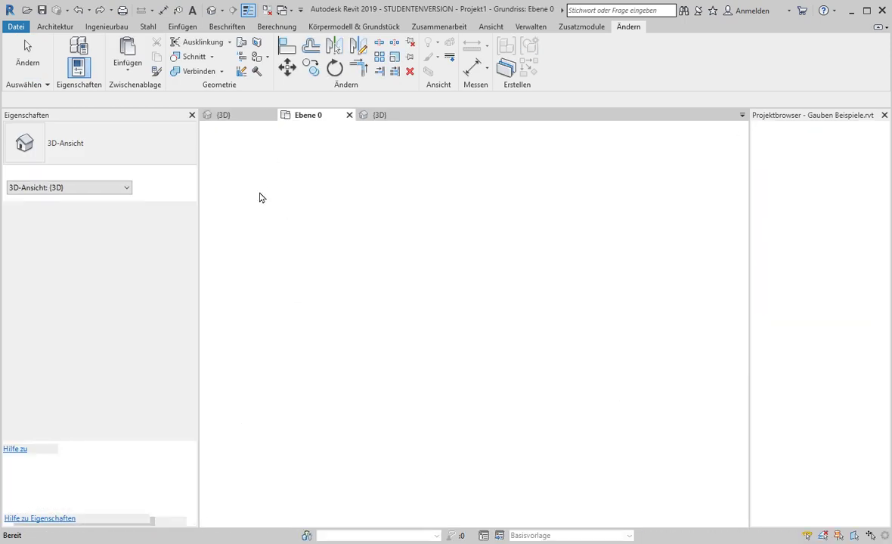
# Step: In Ebene 0, draw two vertical reference planes and one horizontal plane crossing them near the front wall
pyautogui.click(300, 116)
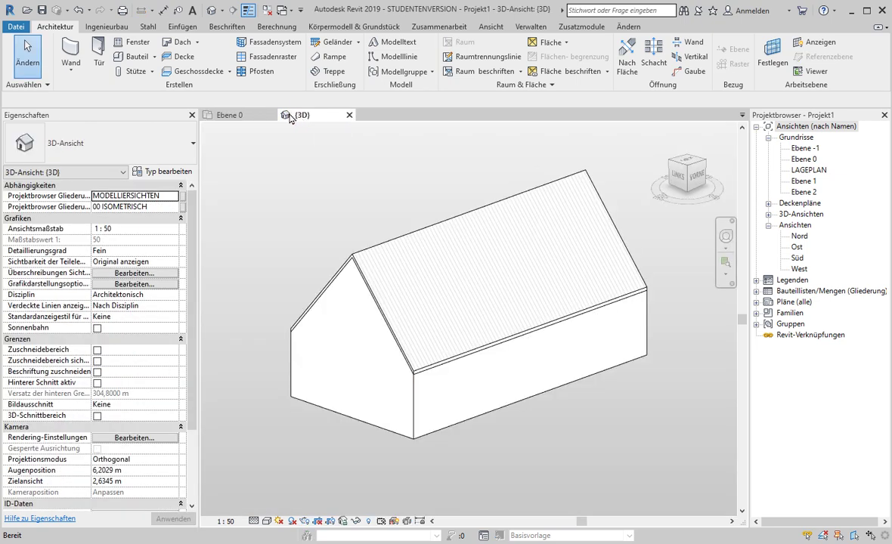
pyautogui.click(231, 115)
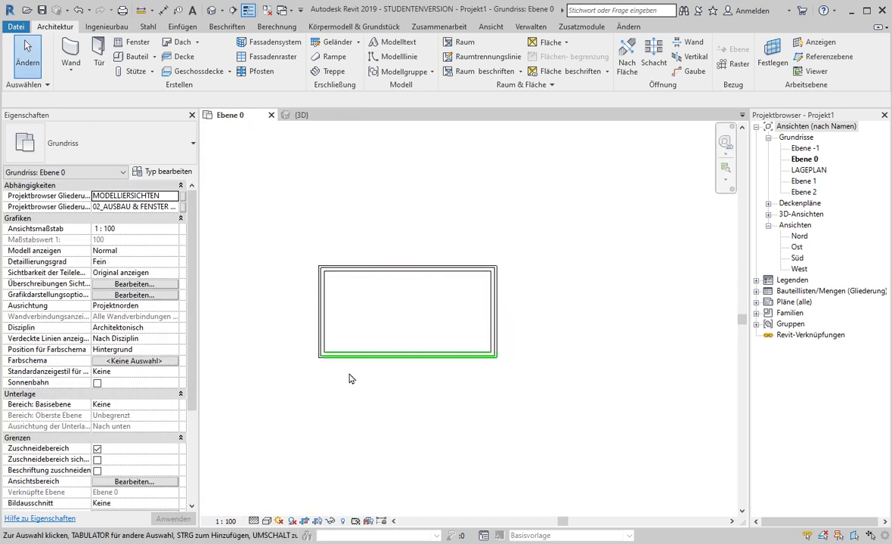
pyautogui.scroll(2, 368, 376)
pyautogui.scroll(1, 368, 377)
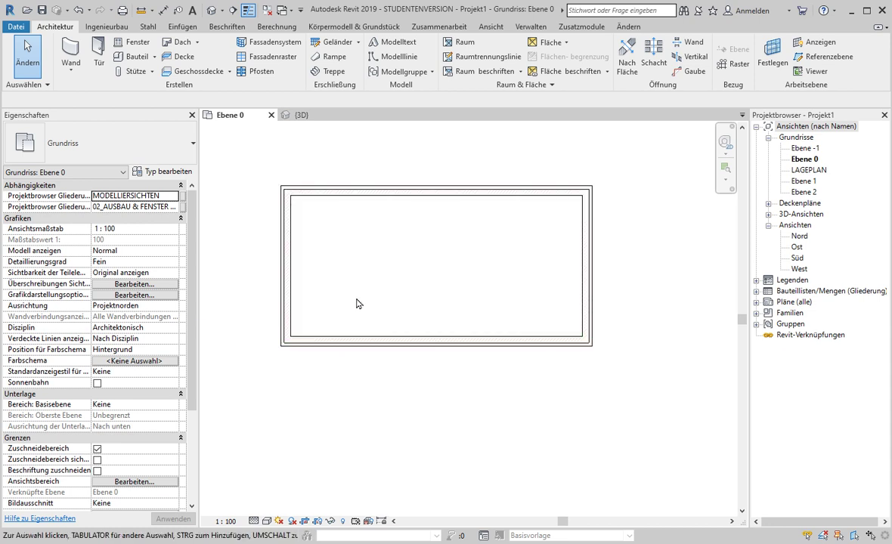
pyautogui.scroll(1, 367, 285)
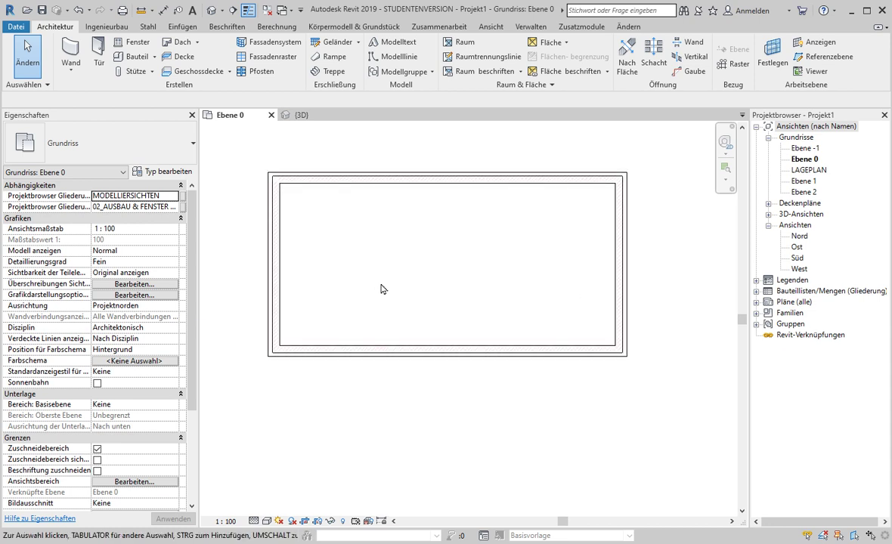
pyautogui.click(823, 56)
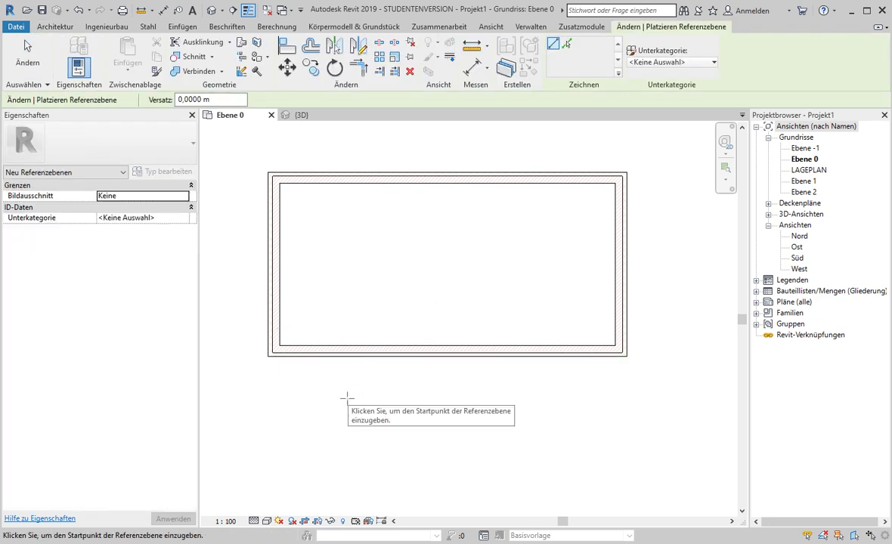
pyautogui.click(317, 248)
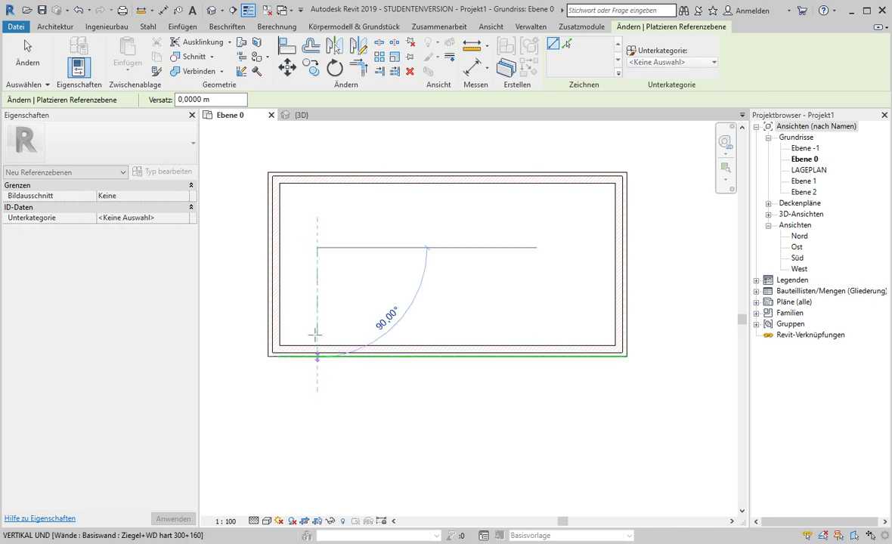
pyautogui.click(316, 393)
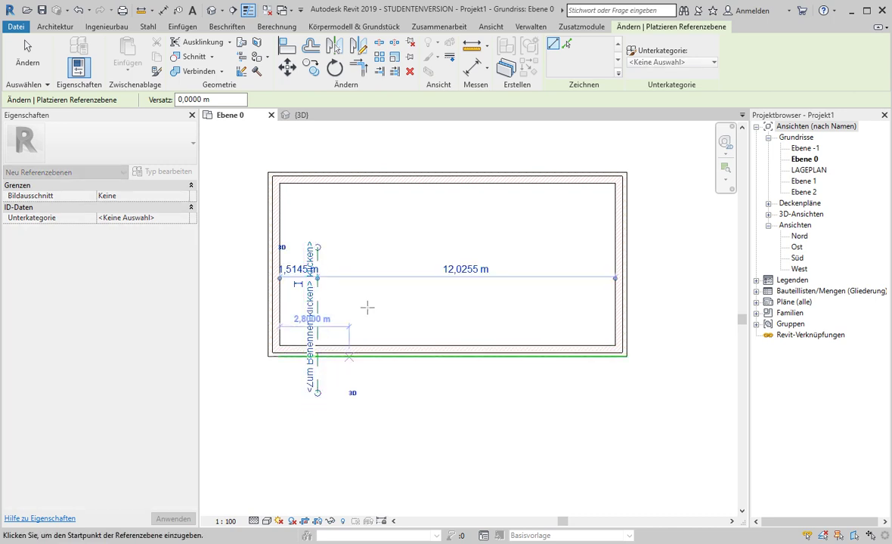
pyautogui.click(393, 259)
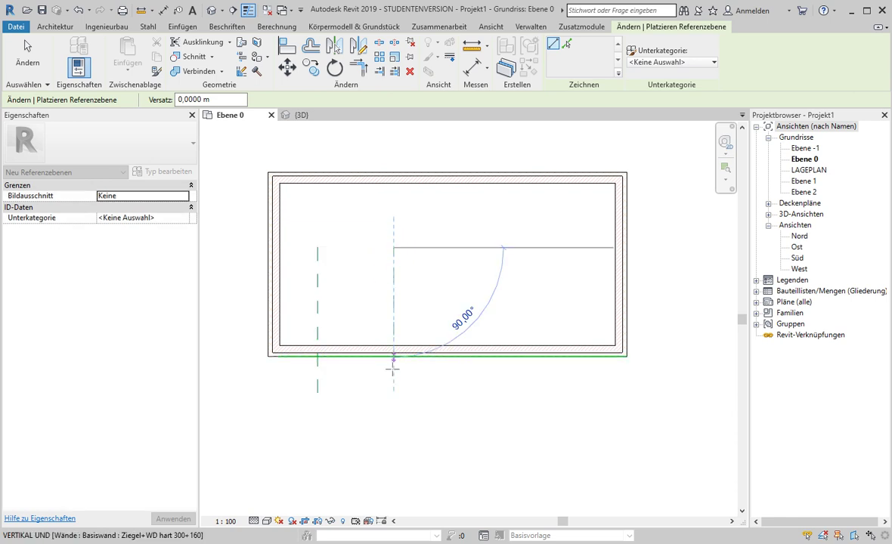
pyautogui.click(393, 392)
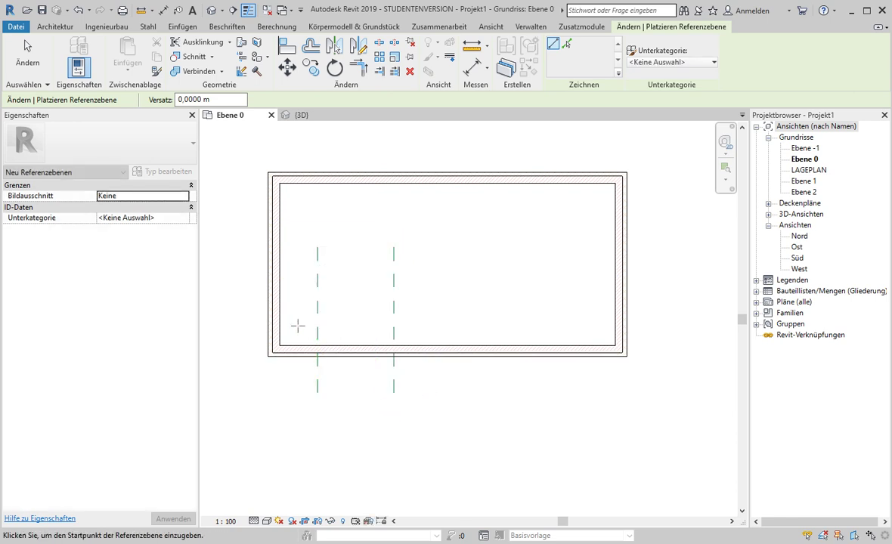
pyautogui.click(302, 324)
pyautogui.click(411, 325)
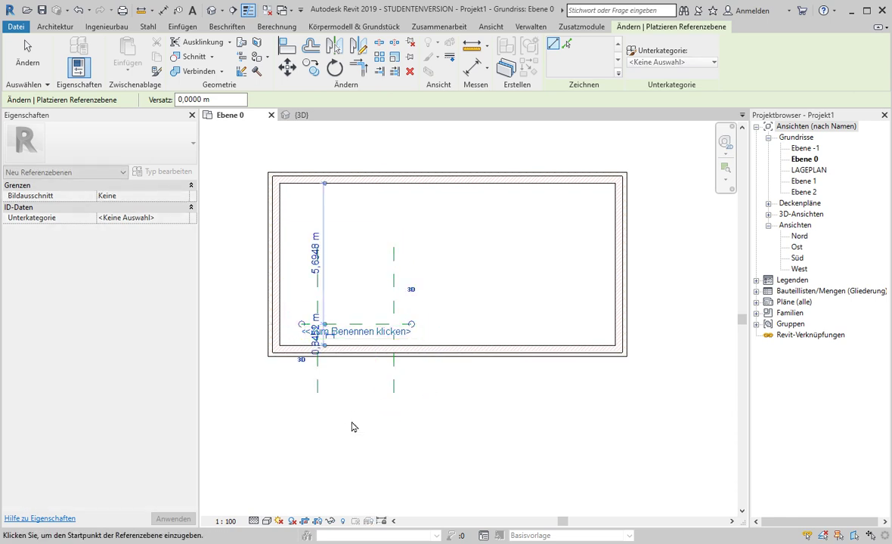
pyautogui.press('Escape')
pyautogui.press('Escape')
# Step: Name the horizontal reference plane 'vorderkante gaube'
pyautogui.click(373, 325)
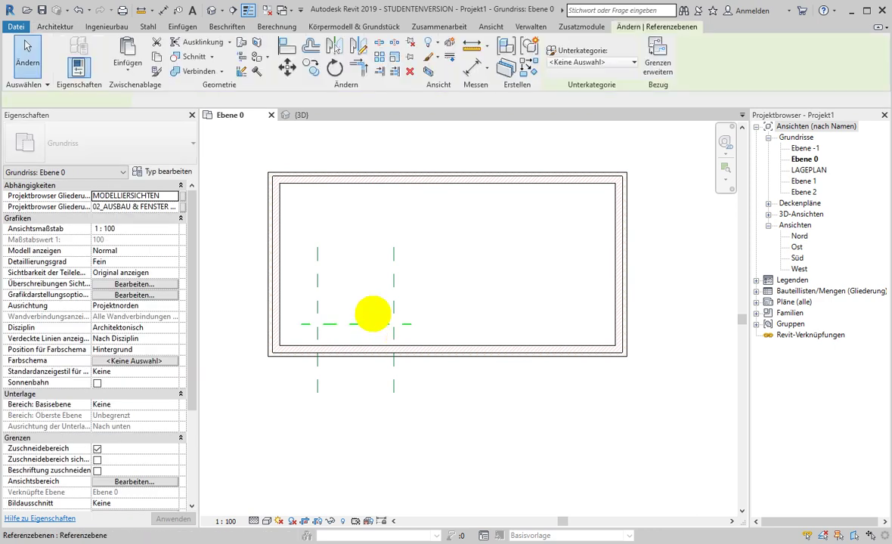
pyautogui.click(365, 371)
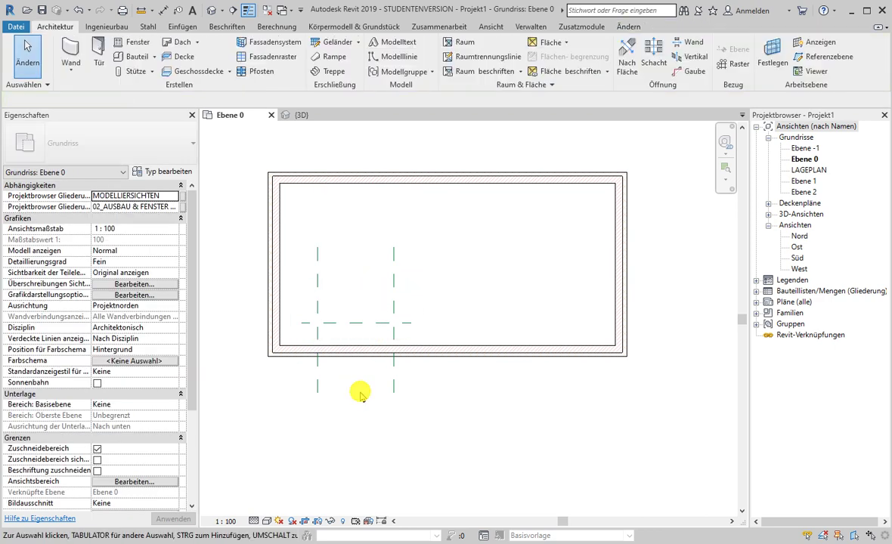
pyautogui.click(317, 310)
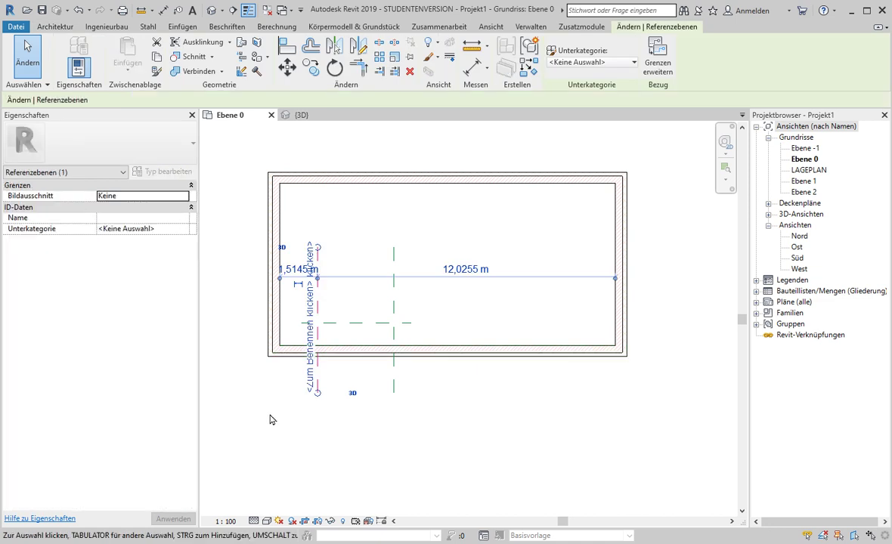
pyautogui.click(272, 419)
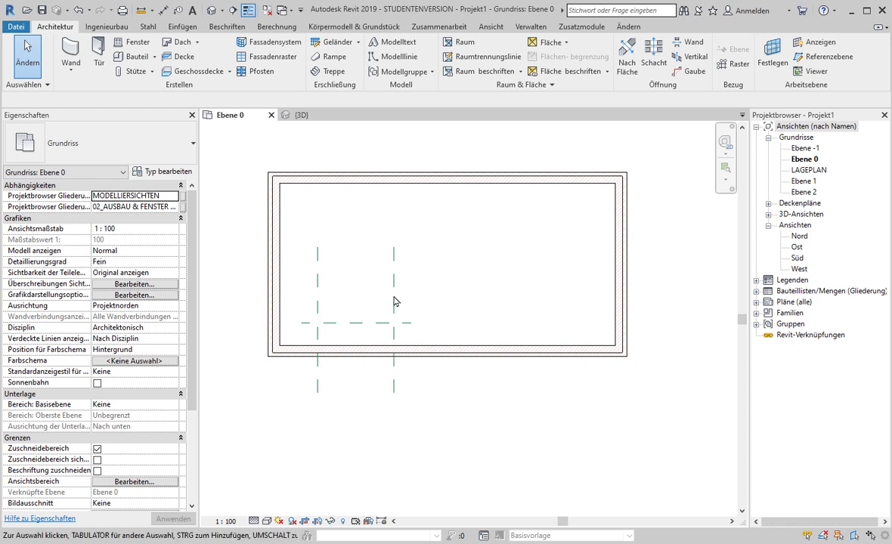
pyautogui.click(358, 327)
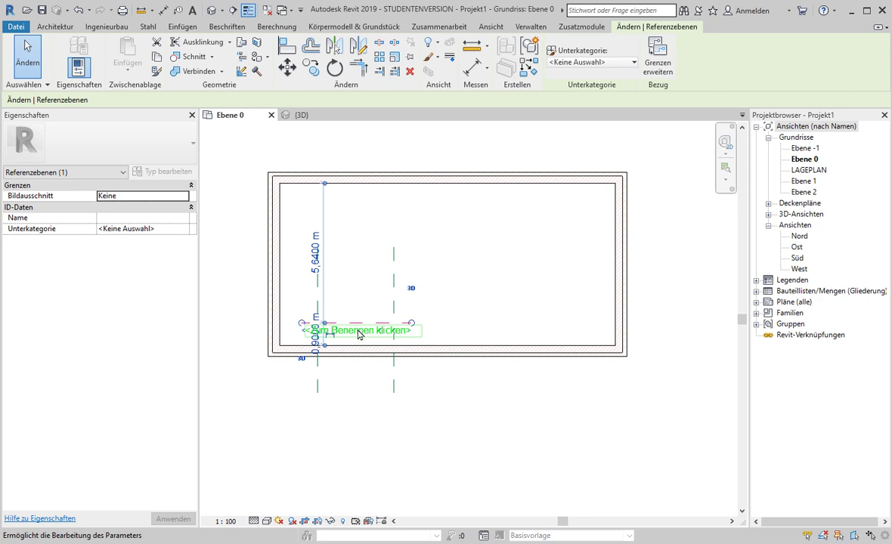
pyautogui.click(358, 331)
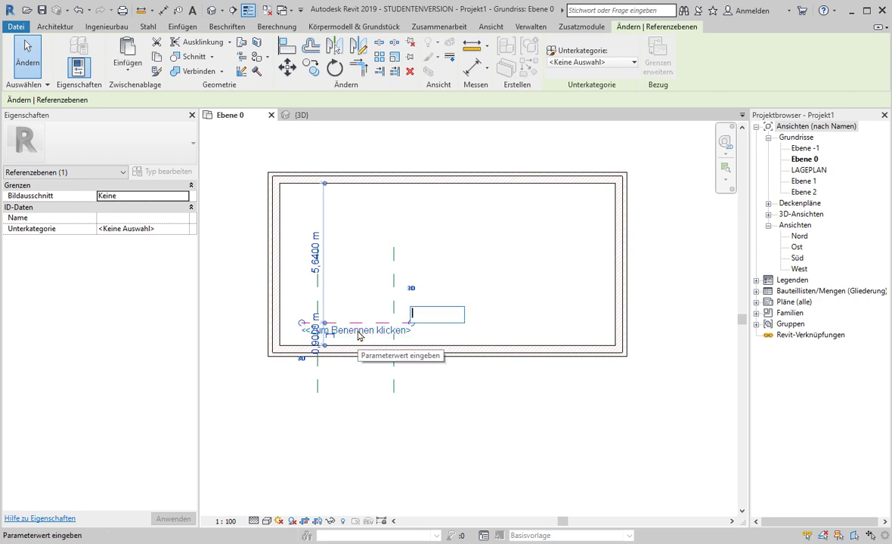
pyautogui.write('vord')
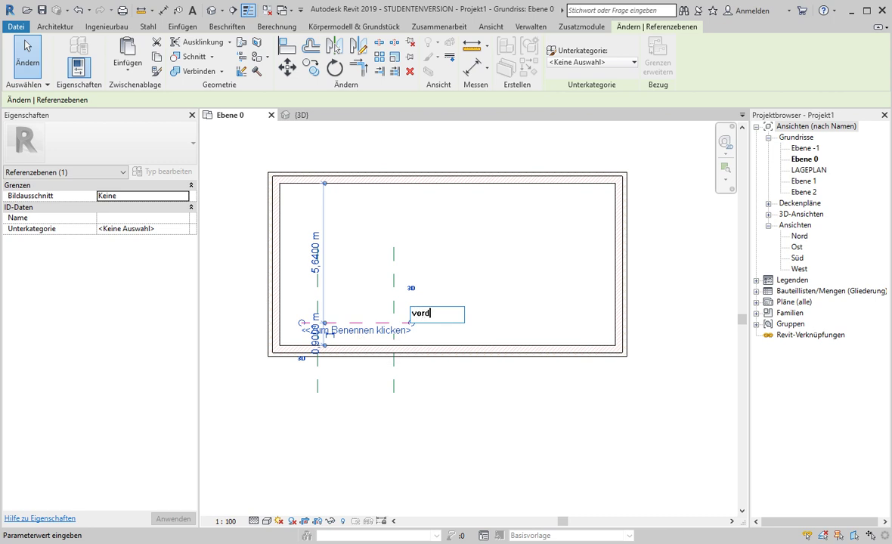
pyautogui.write('erkante ')
pyautogui.write('gaube')
pyautogui.press('Return')
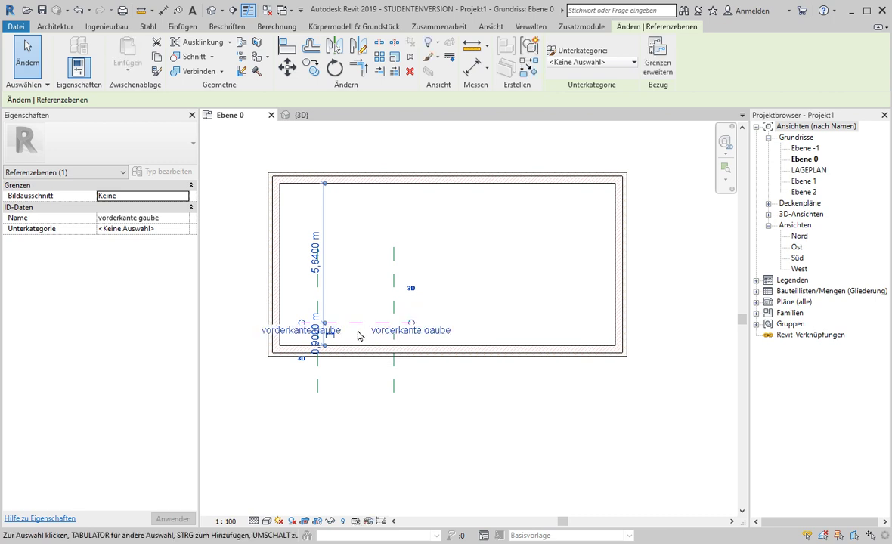
pyautogui.click(439, 400)
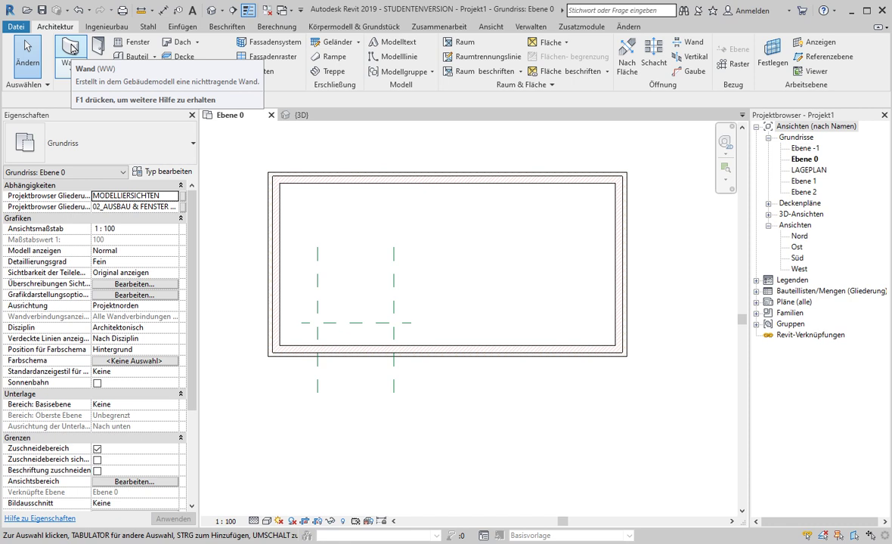
# Step: Draw three U-shaped Ziegel 240 walls along the left, front and right reference planes
pyautogui.click(72, 48)
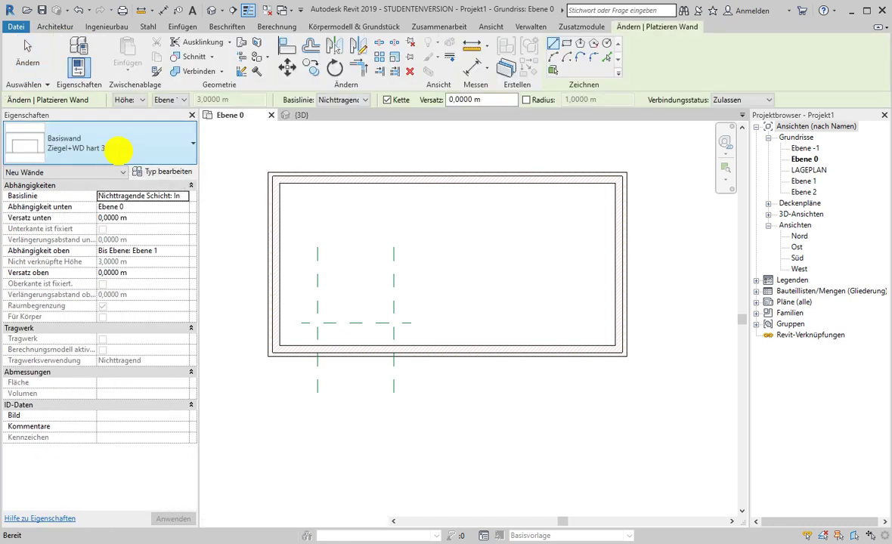
pyautogui.click(112, 148)
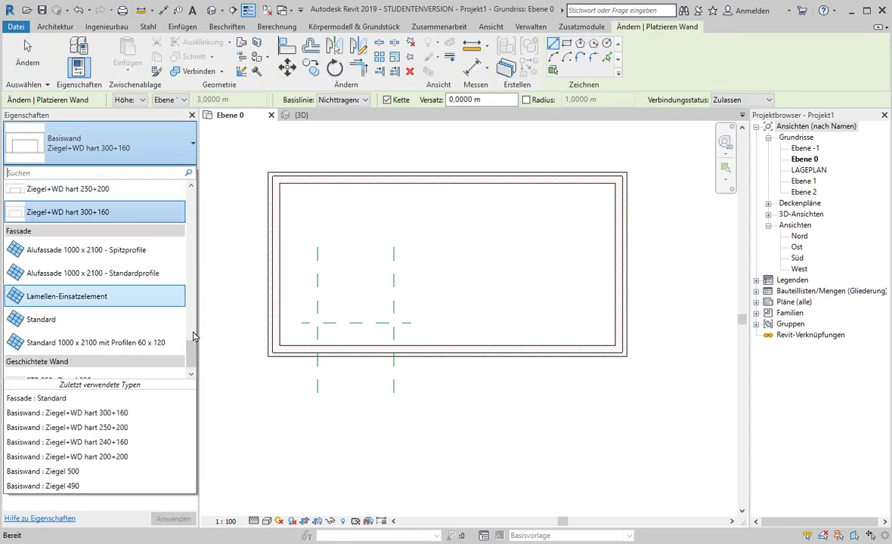
pyautogui.moveTo(193, 337); pyautogui.dragTo(195, 306)
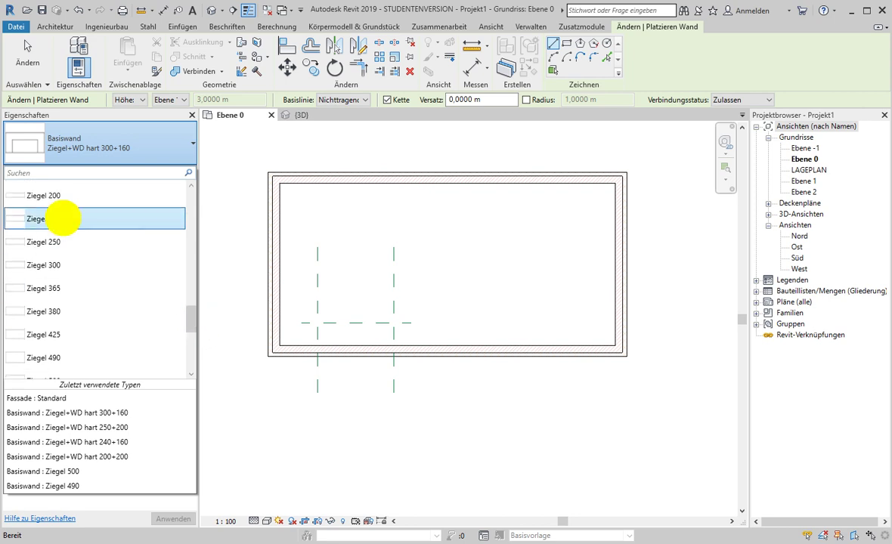
pyautogui.click(62, 218)
pyautogui.click(317, 258)
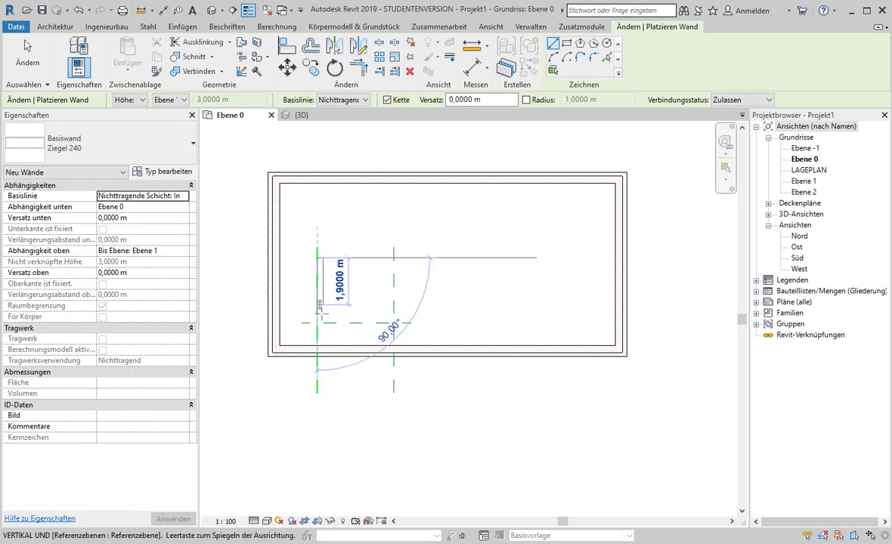
pyautogui.click(317, 323)
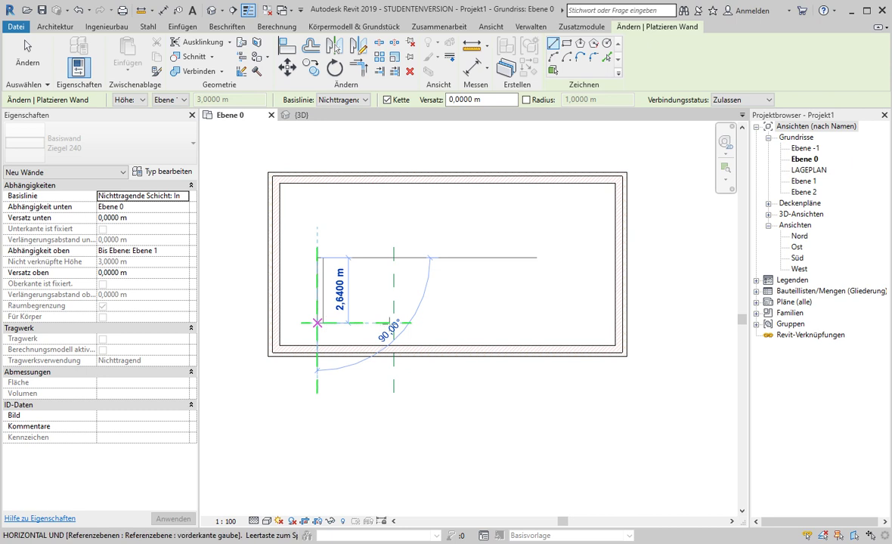
pyautogui.click(393, 323)
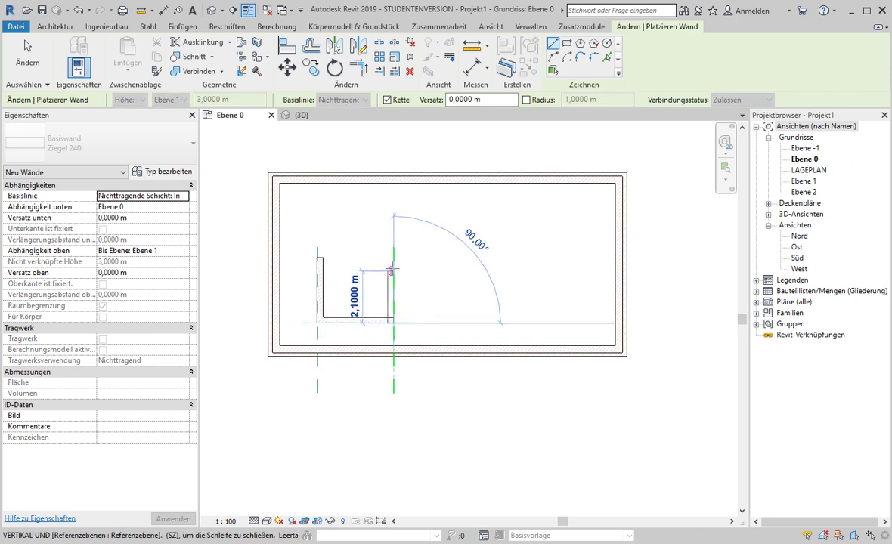
pyautogui.click(393, 258)
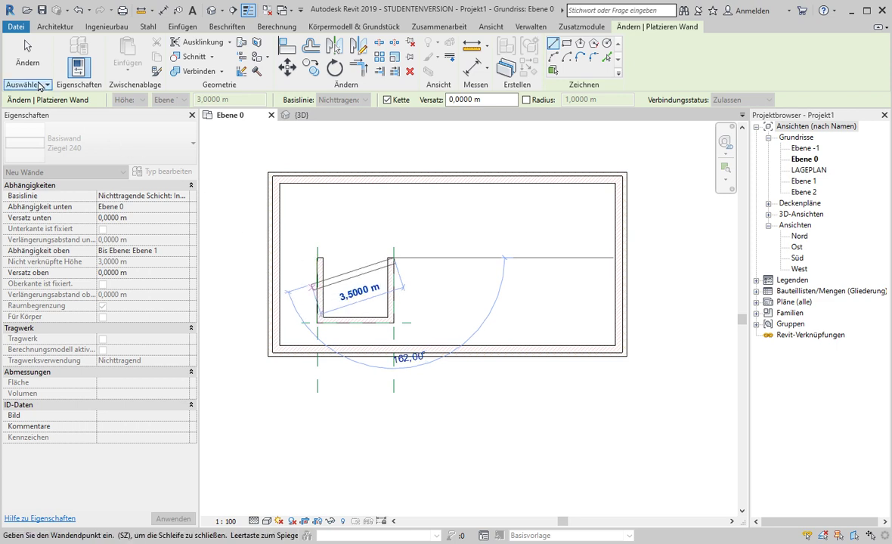
pyautogui.click(27, 55)
# Step: Set the three dormer walls' base to Ebene 1 and top to Ebene 2
pyautogui.scroll(2, 308, 263)
pyautogui.scroll(-1, 309, 263)
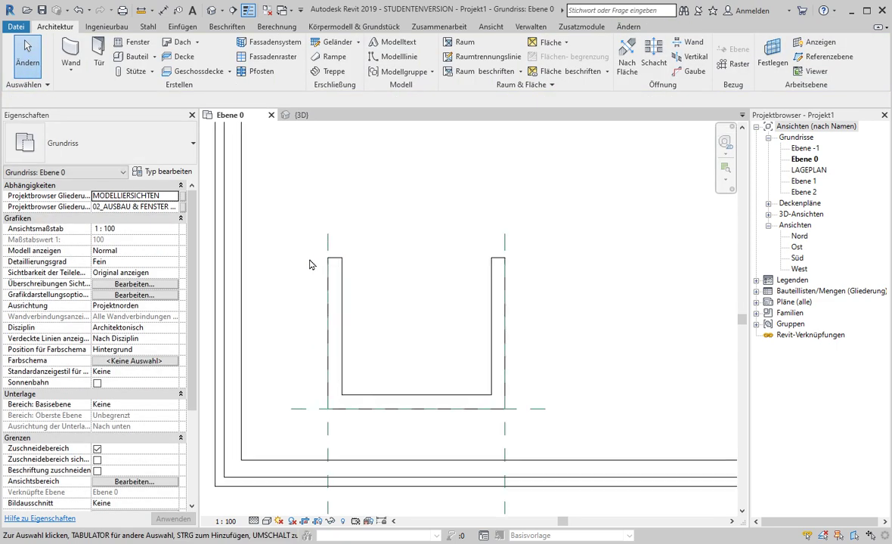
pyautogui.scroll(-1, 309, 264)
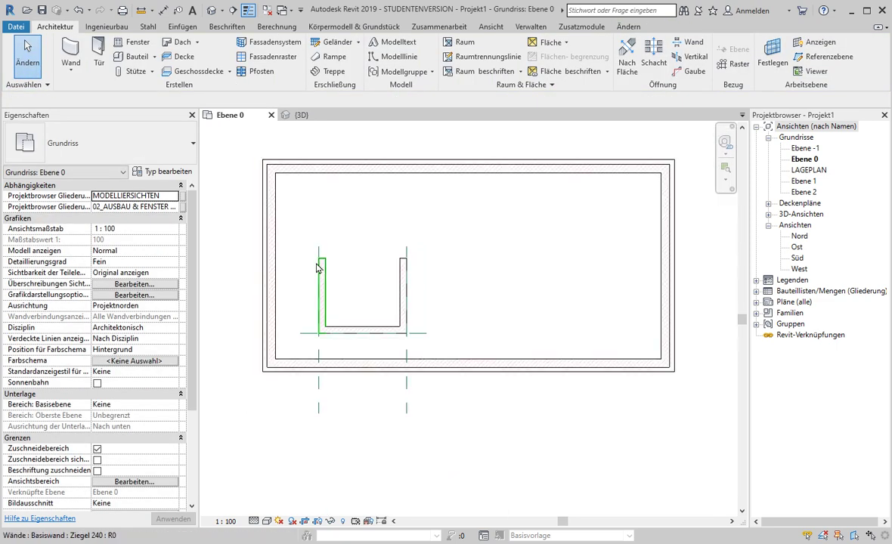
pyautogui.press('Tab')
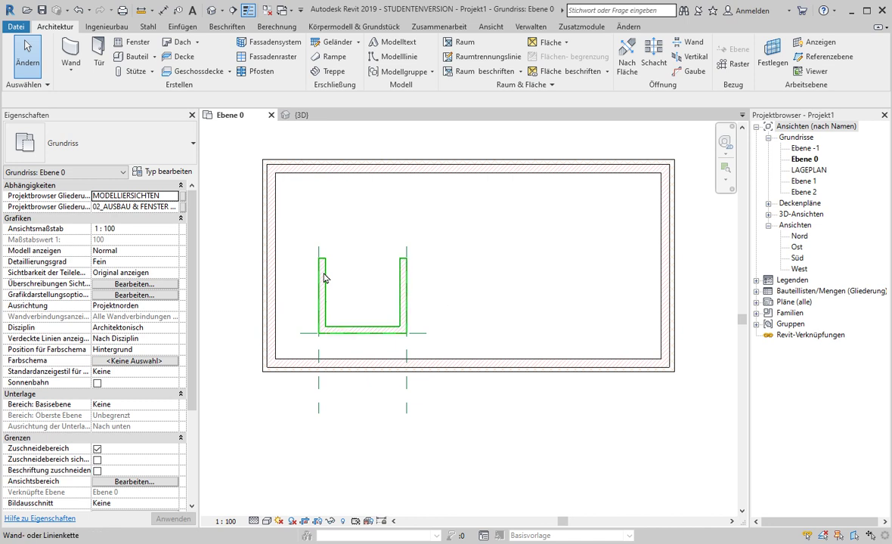
pyautogui.click(324, 278)
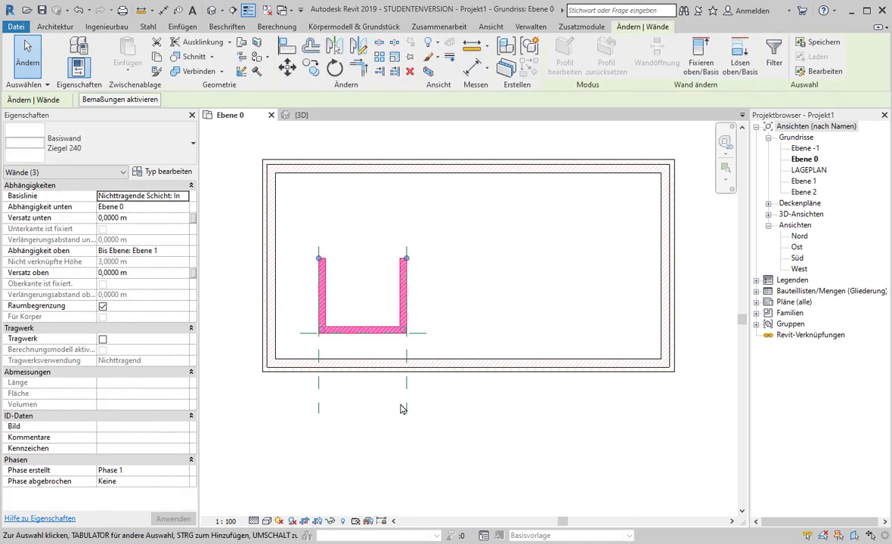
pyautogui.moveTo(444, 421); pyautogui.dragTo(454, 441, button='middle')
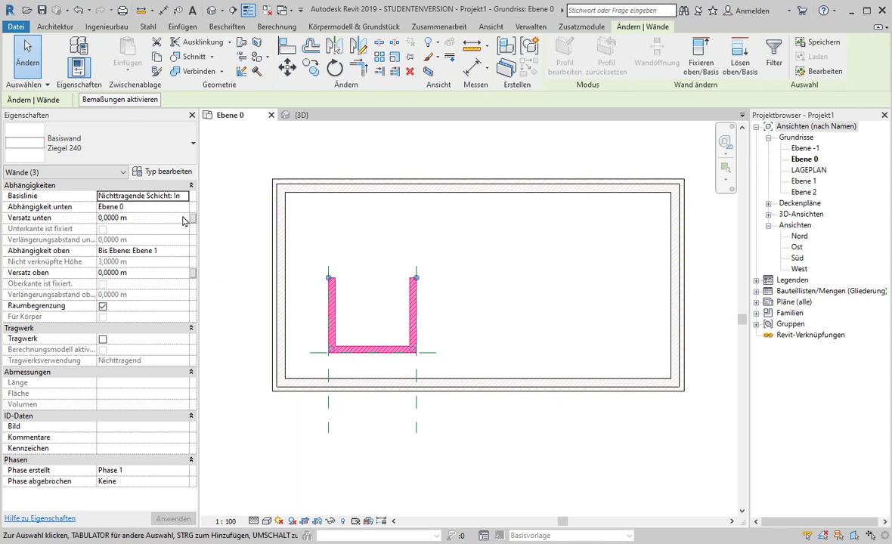
pyautogui.click(182, 206)
pyautogui.click(183, 207)
pyautogui.click(135, 235)
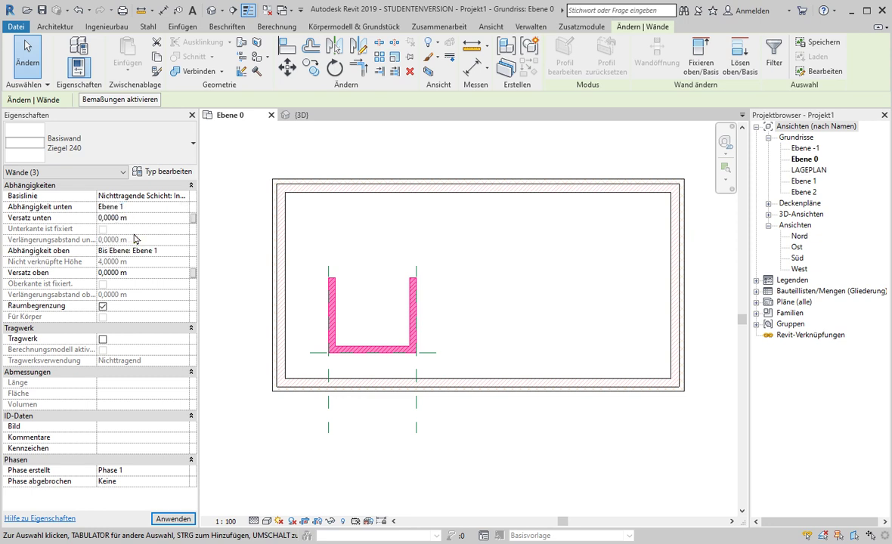
pyautogui.click(167, 251)
pyautogui.click(184, 250)
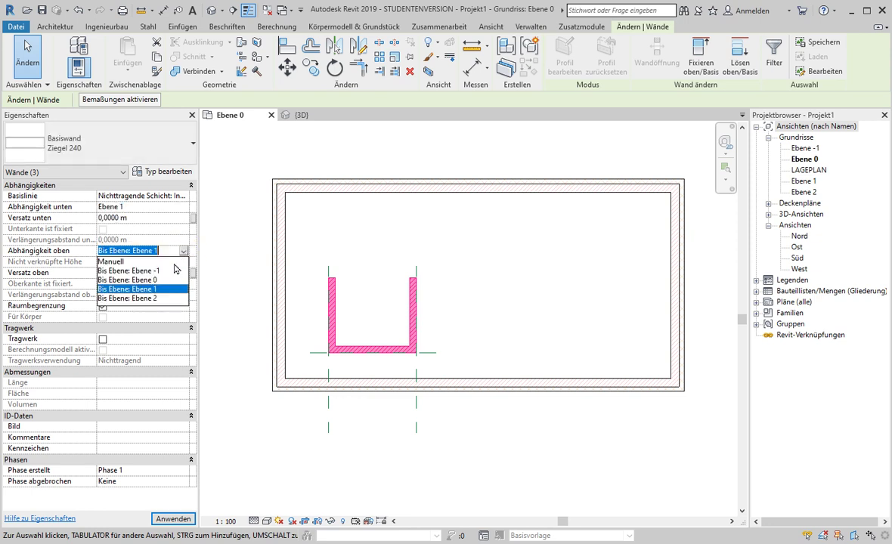
pyautogui.click(160, 298)
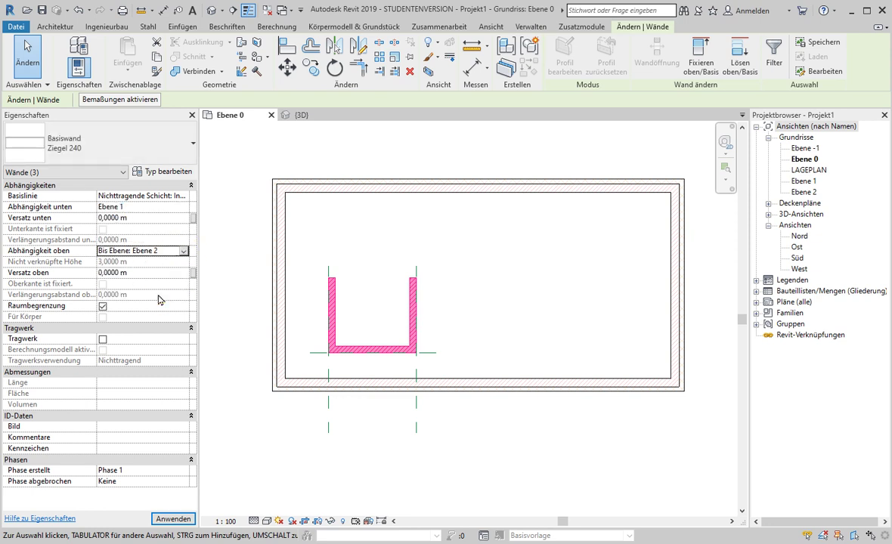
pyautogui.click(352, 433)
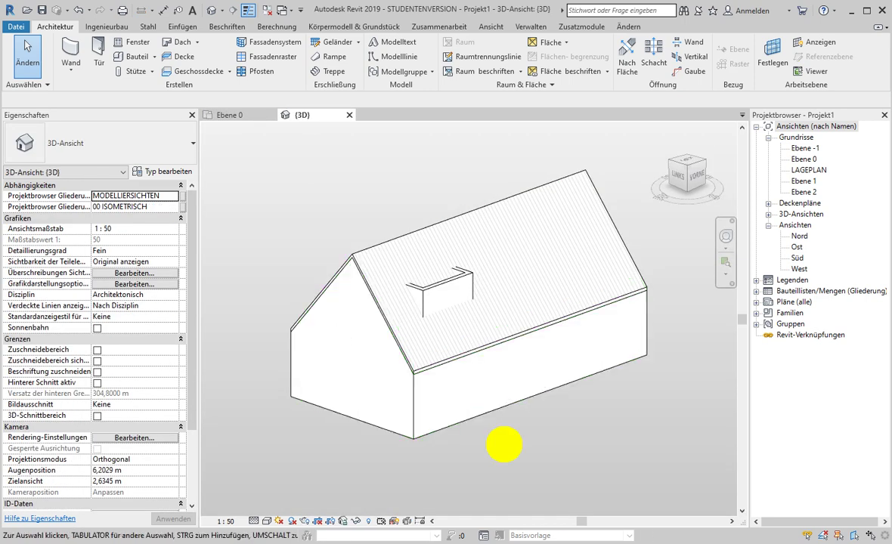
# Step: Orbit the 3D view and check the West elevation to see the dormer walls rising through the roof
pyautogui.moveTo(502, 448)
pyautogui.keyDown('shift'); pyautogui.mouseDown(button='middle')
pyautogui.moveTo(538, 434)
pyautogui.moveTo(495, 423)
pyautogui.mouseUp(button='middle'); pyautogui.keyUp('shift')
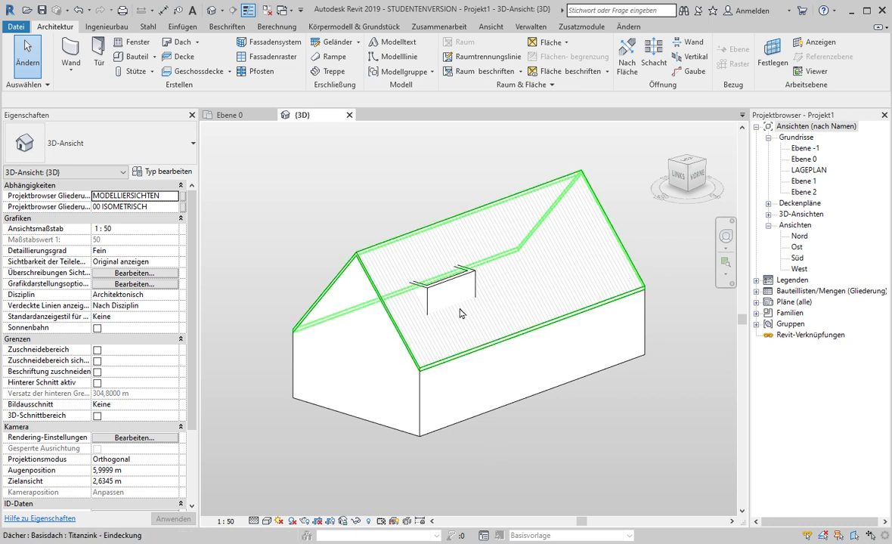
pyautogui.doubleClick(798, 269)
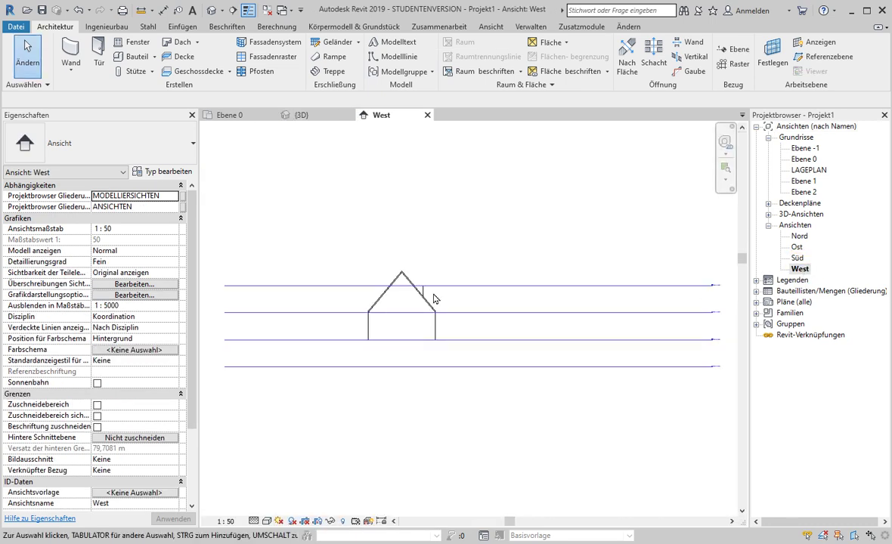
pyautogui.scroll(4, 433, 299)
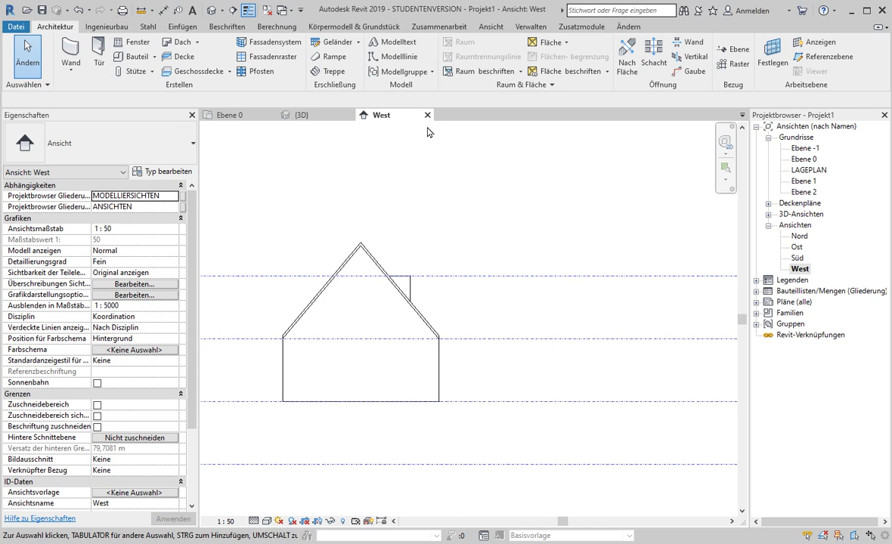
pyautogui.click(427, 115)
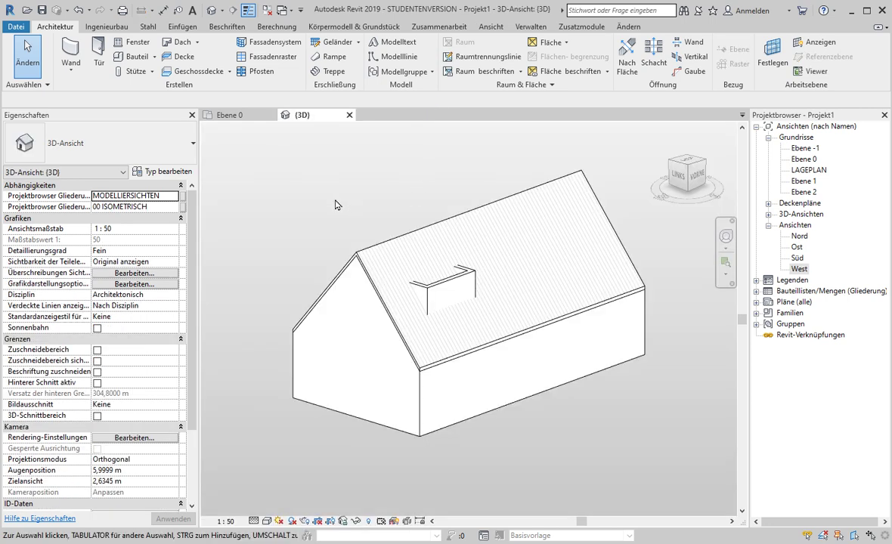
pyautogui.moveTo(350, 205)
pyautogui.mouseDown(button='middle')
pyautogui.moveTo(341, 204)
pyautogui.moveTo(356, 206)
pyautogui.mouseUp(button='middle')
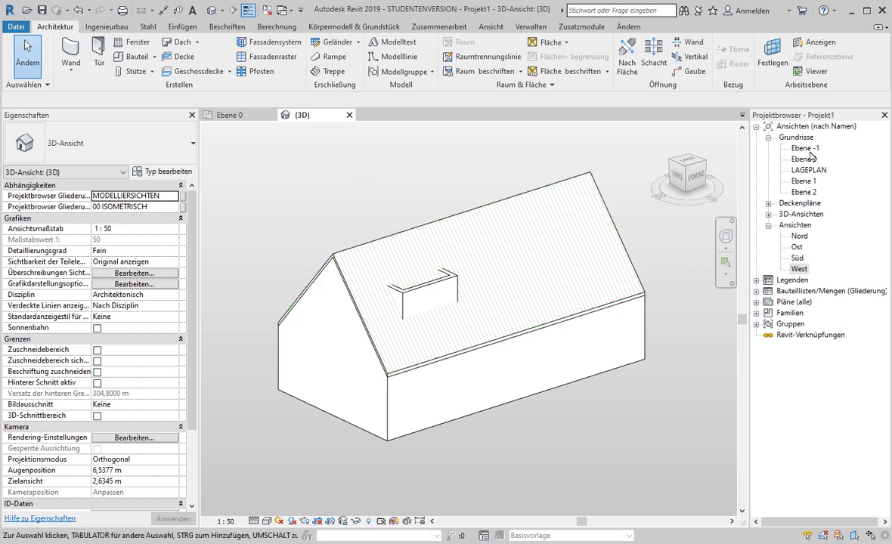
# Step: In Ebene 1, start a footprint roof with base level Ebene 2 and type Titanzink - Eindeckung
pyautogui.doubleClick(804, 181)
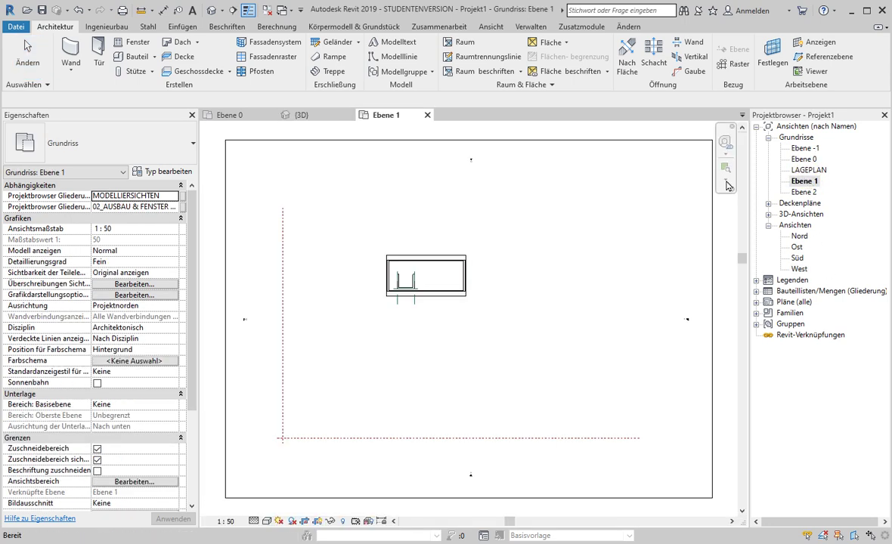
pyautogui.scroll(2, 386, 276)
pyautogui.scroll(2, 405, 281)
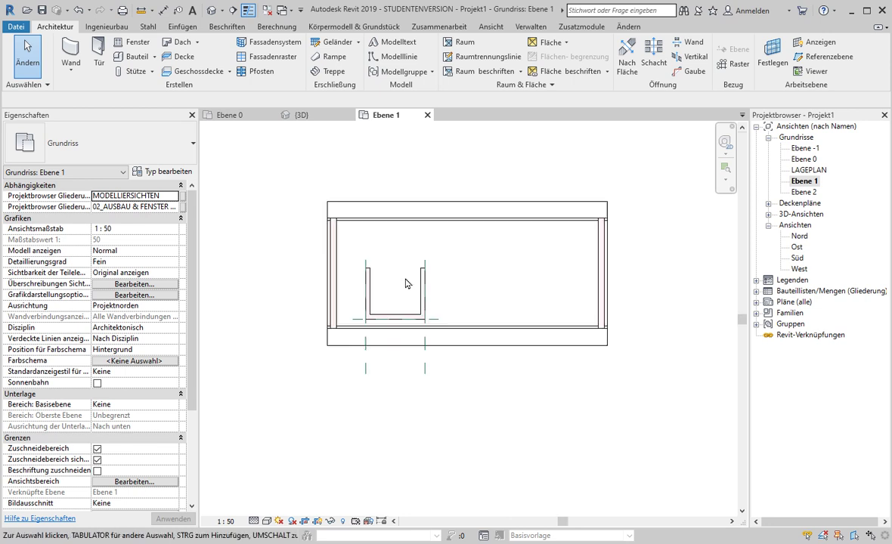
pyautogui.scroll(2, 405, 283)
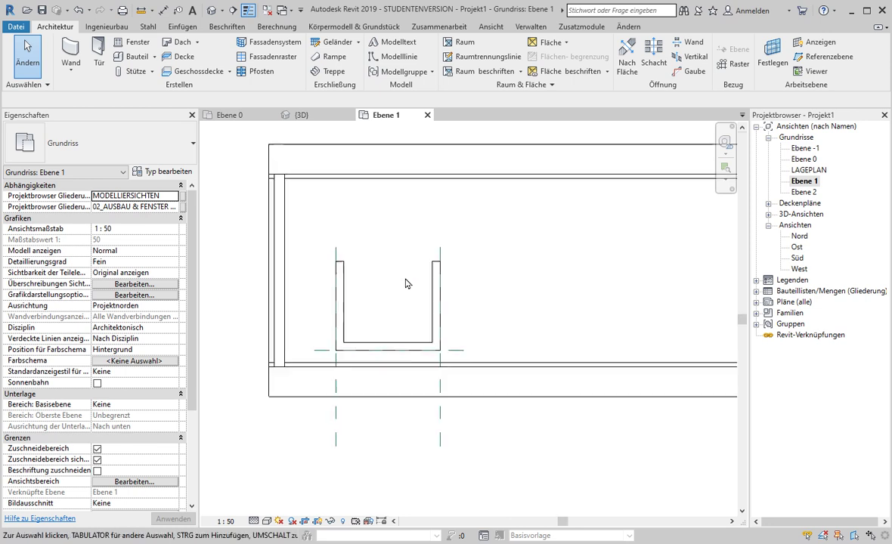
pyautogui.click(178, 44)
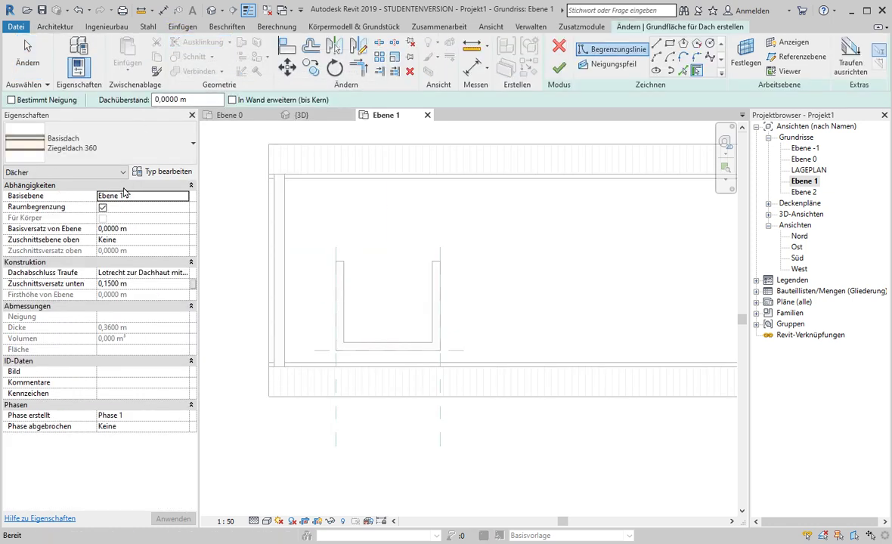
pyautogui.click(188, 196)
pyautogui.click(130, 234)
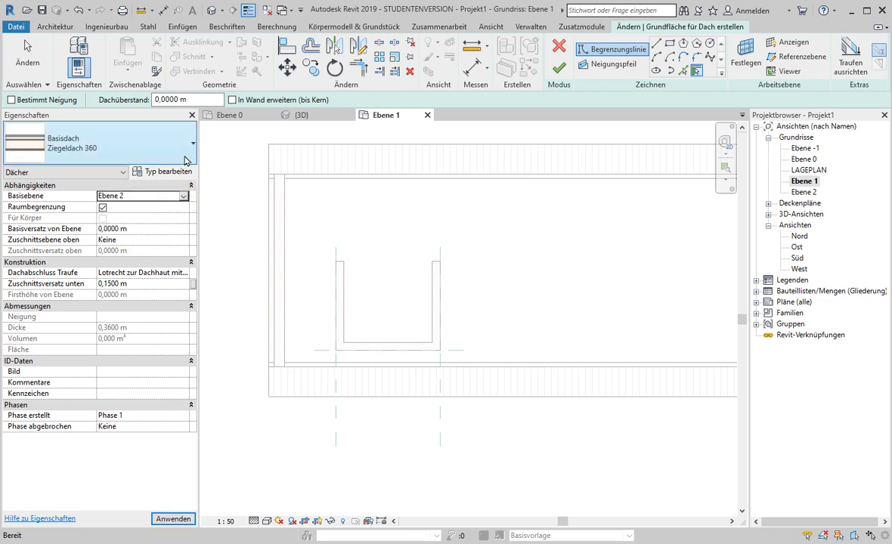
pyautogui.click(113, 143)
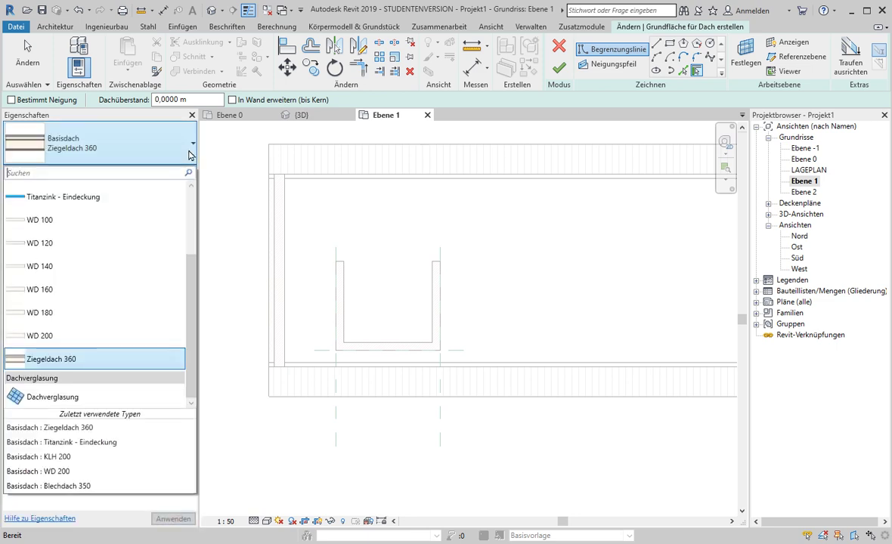
pyautogui.click(55, 195)
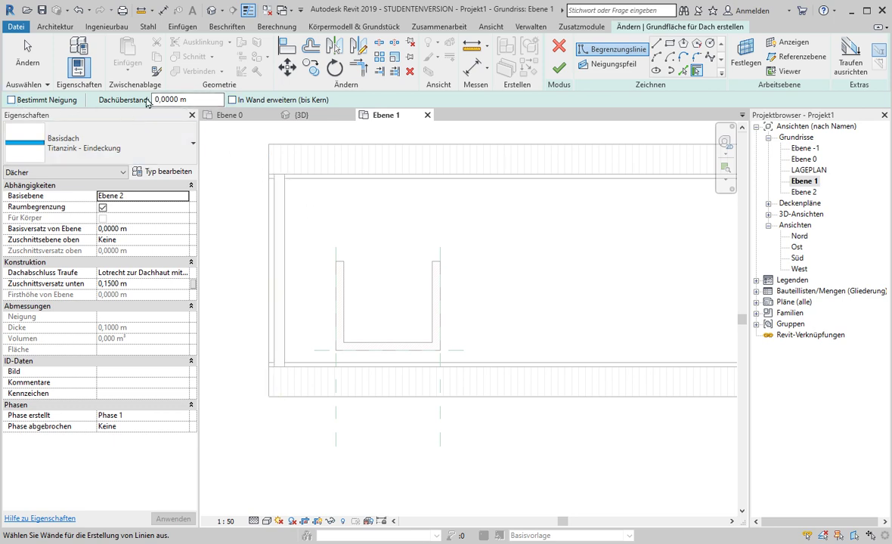
# Step: Pick the left and right dormer walls as sloped roof edges and the front wall as unsloped
pyautogui.click(34, 99)
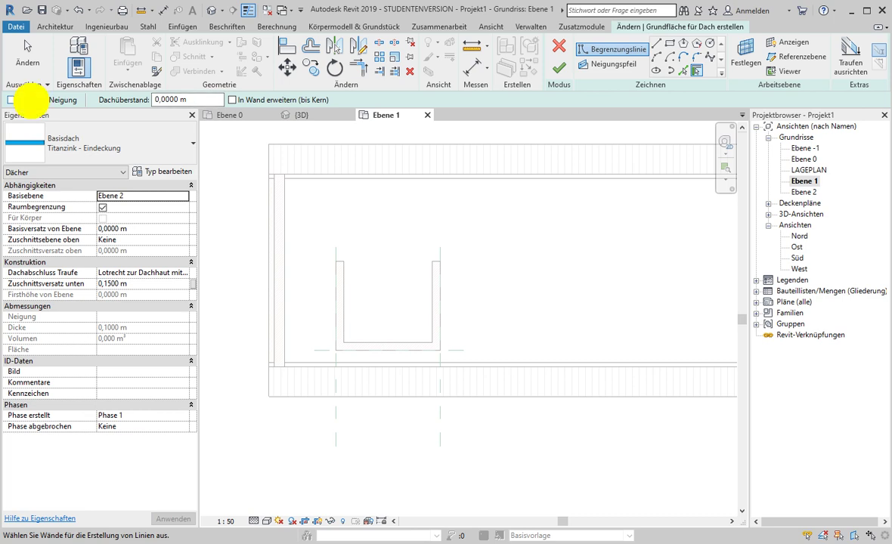
pyautogui.click(338, 314)
pyautogui.click(438, 301)
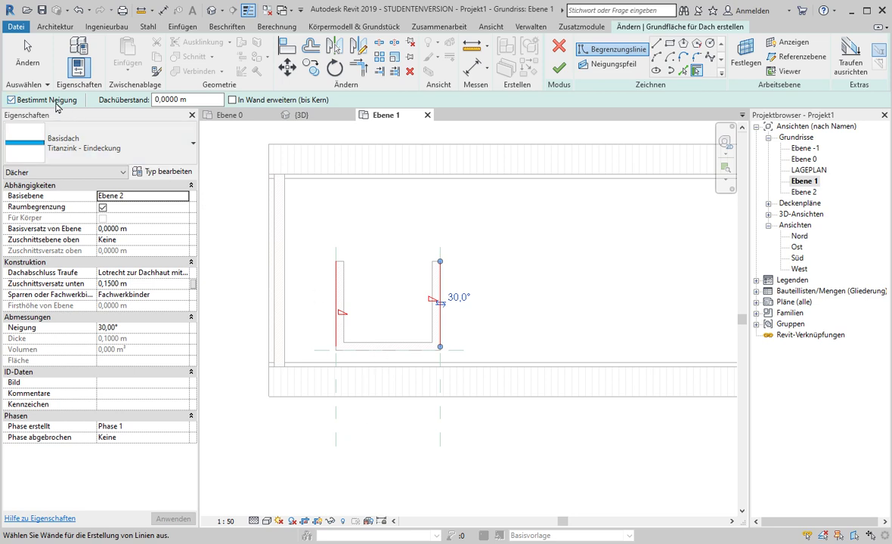
pyautogui.click(12, 99)
pyautogui.click(404, 357)
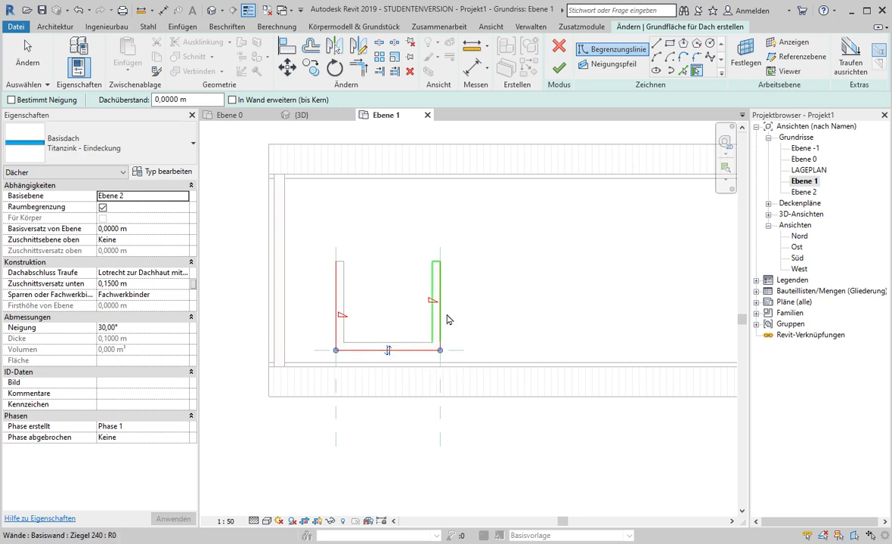
pyautogui.click(368, 334)
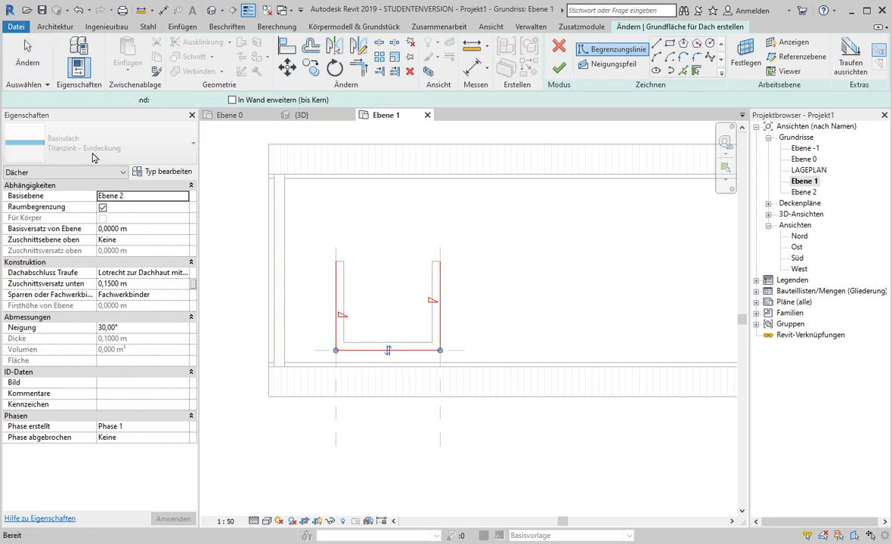
# Step: Remove the slope from the two side edges and give the front edge a 30° slope
pyautogui.click(28, 55)
pyautogui.moveTo(475, 252); pyautogui.dragTo(325, 300)
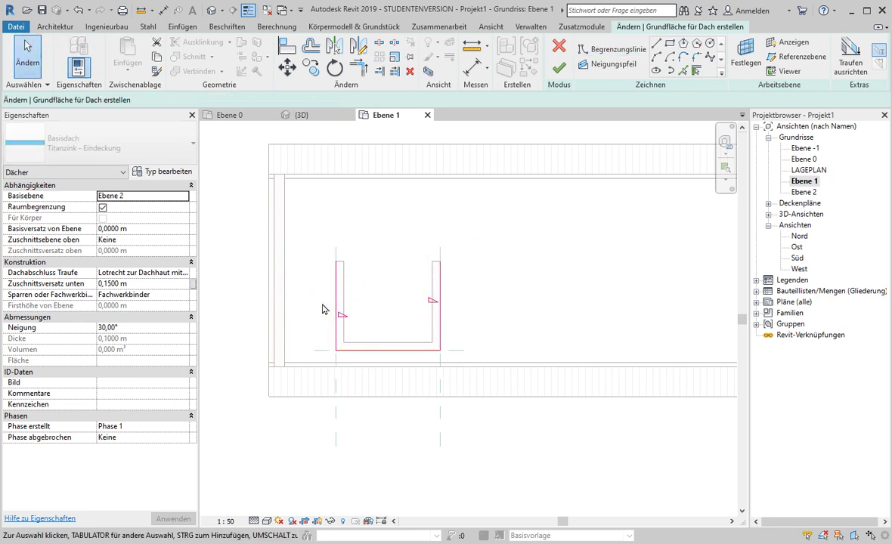
pyautogui.click(306, 100)
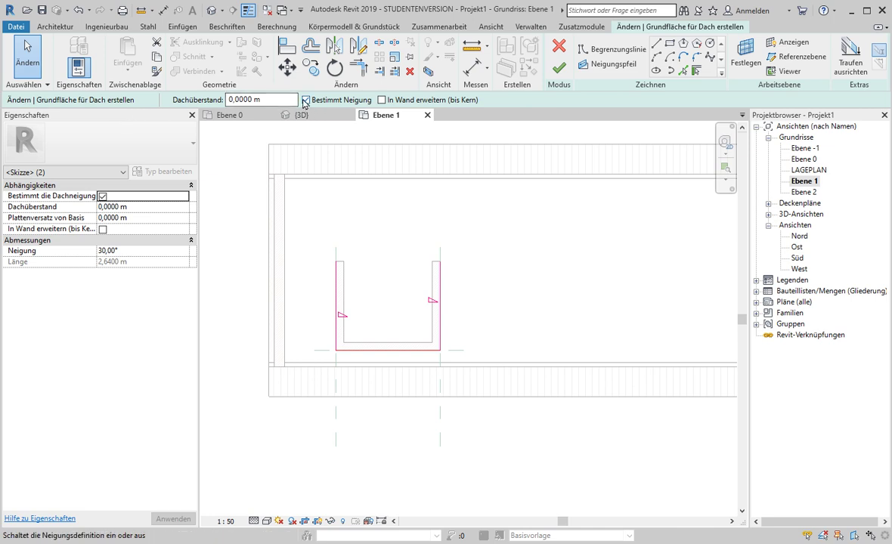
pyautogui.click(371, 350)
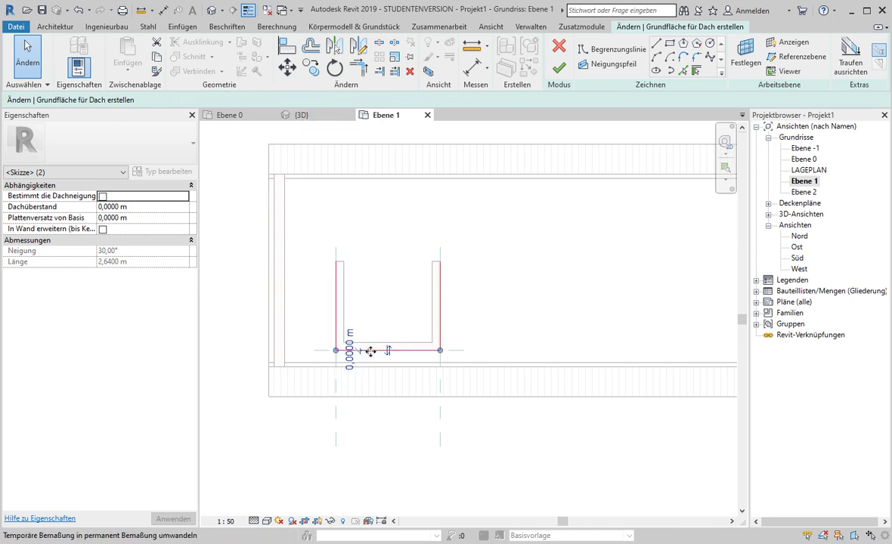
pyautogui.click(305, 100)
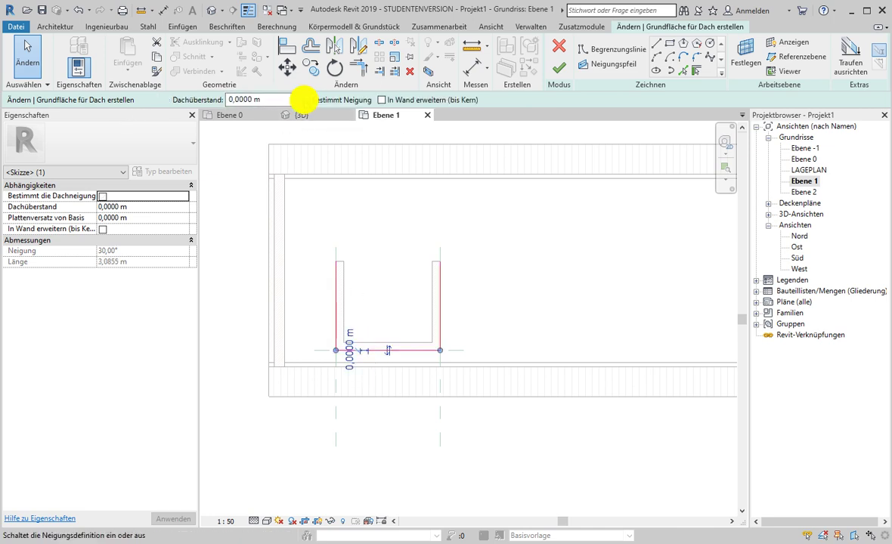
pyautogui.click(509, 445)
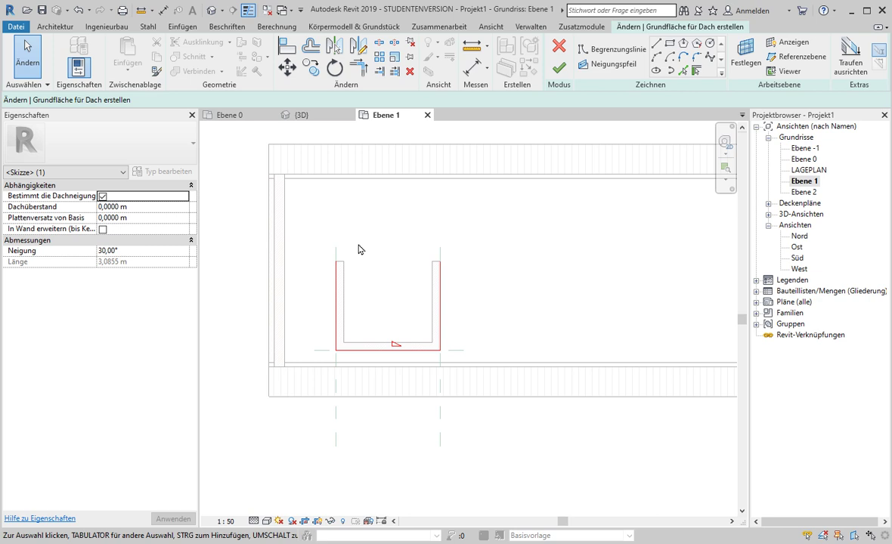
# Step: Close the outline with a back edge, move it further into the main roof, and finish the dormer roof
pyautogui.click(637, 54)
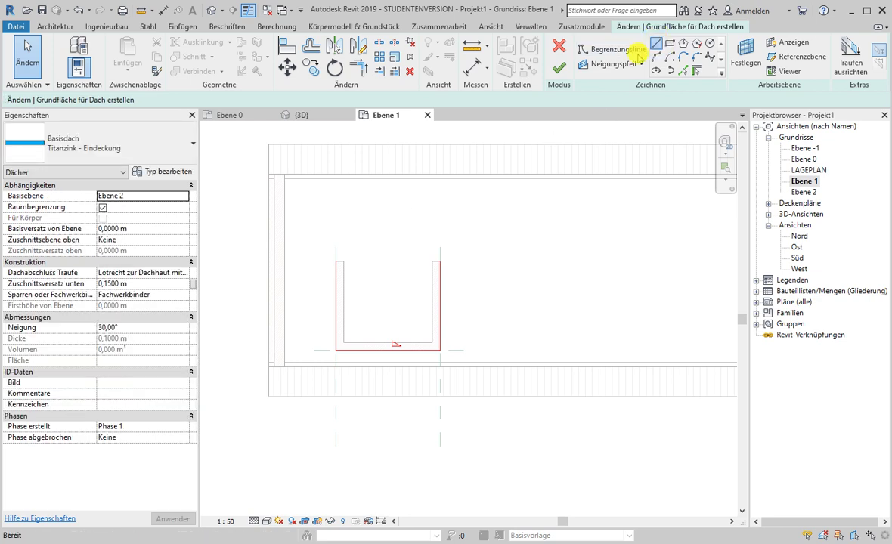
pyautogui.click(335, 261)
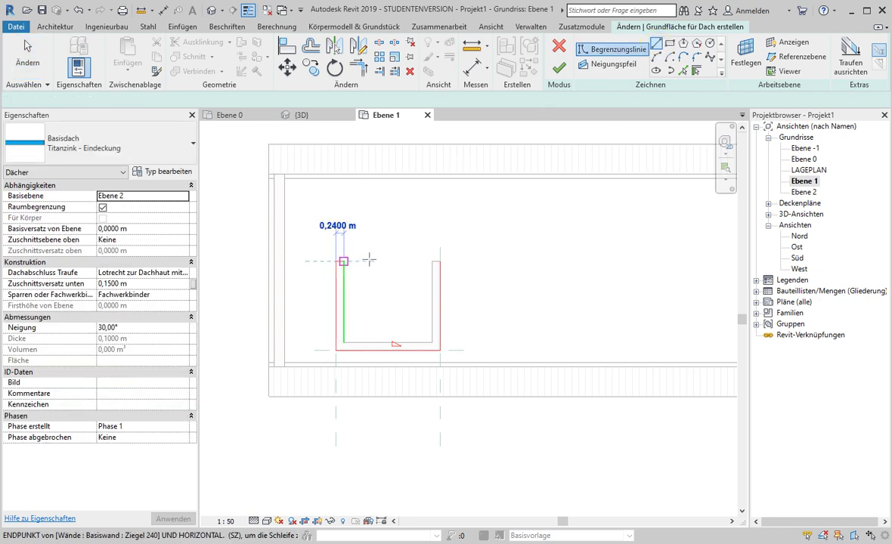
pyautogui.click(440, 262)
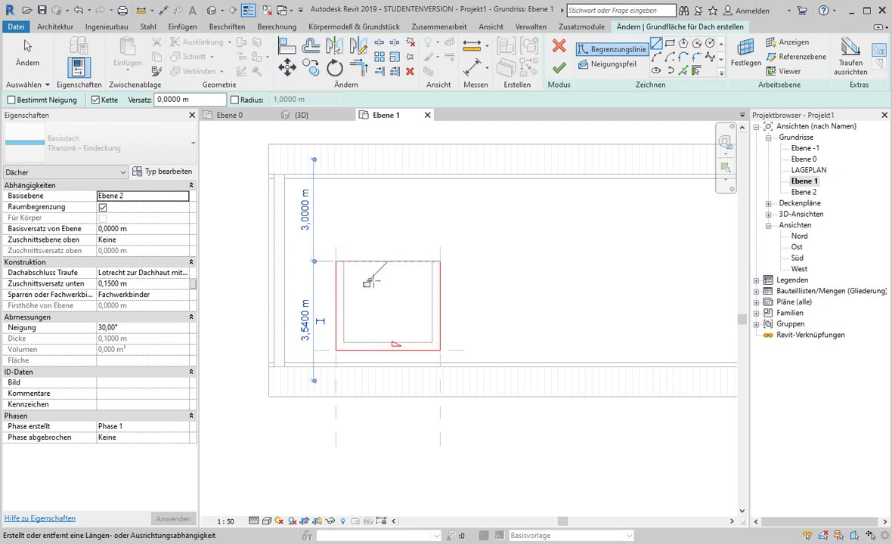
pyautogui.click(27, 64)
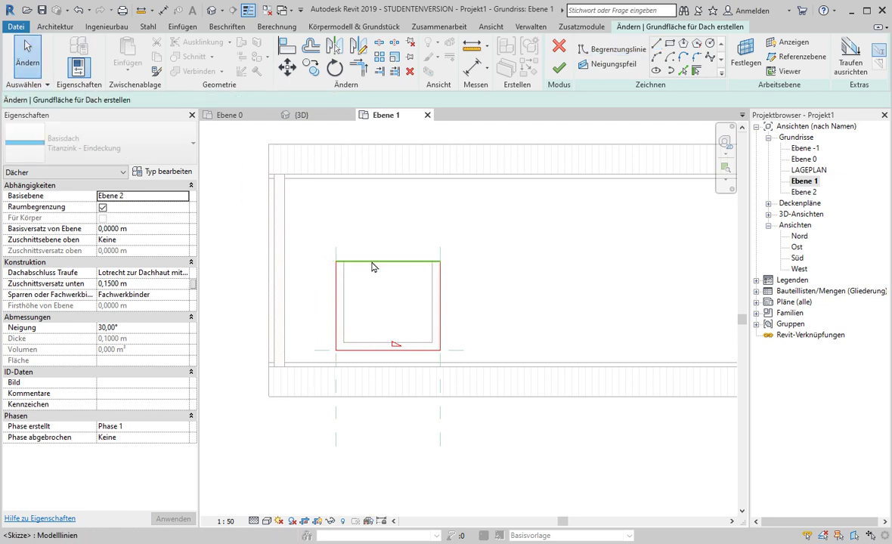
pyautogui.click(378, 221)
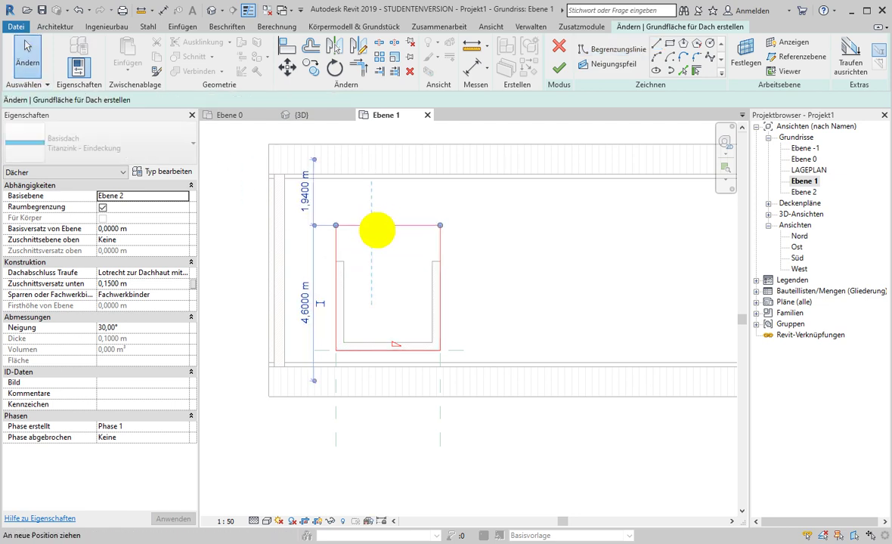
pyautogui.moveTo(378, 222); pyautogui.dragTo(378, 231)
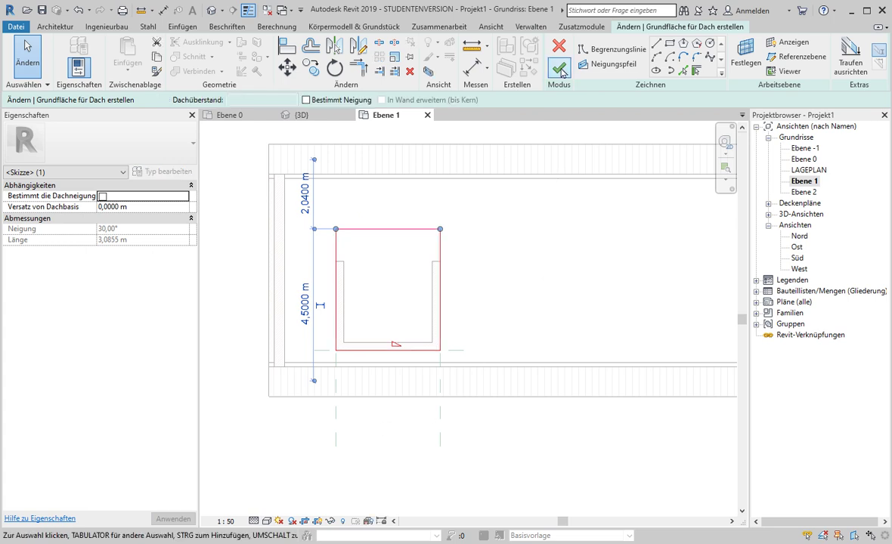
pyautogui.click(559, 69)
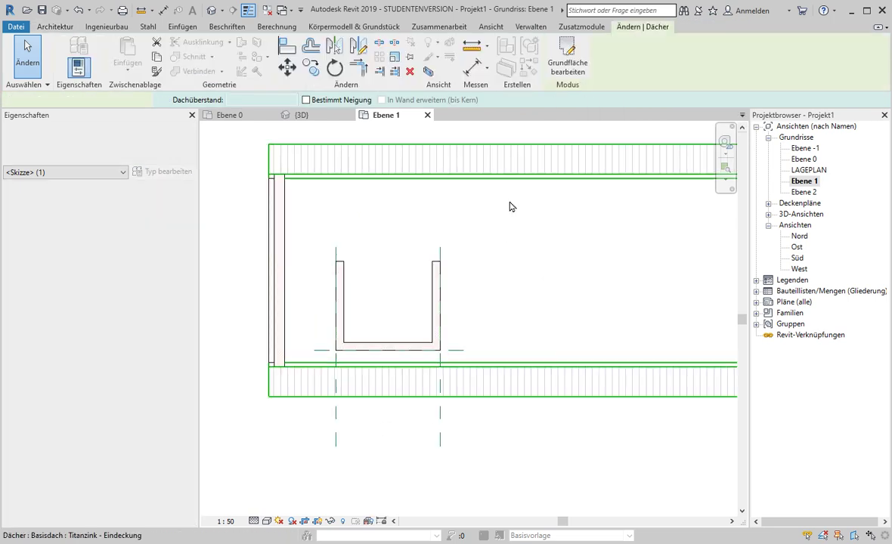
# Step: In the 3D view, change the dormer roof's slope to 25°
pyautogui.click(212, 10)
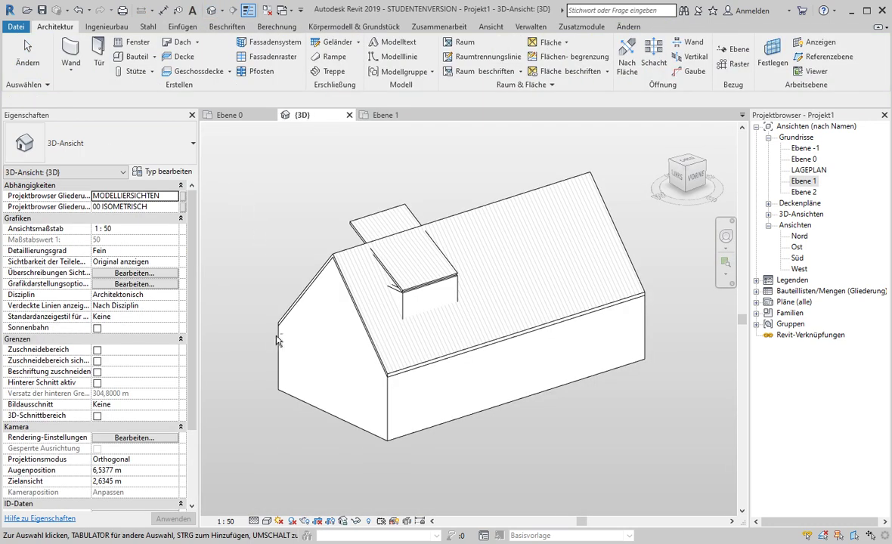
pyautogui.keyDown('shift'); pyautogui.moveTo(251, 306); pyautogui.dragTo(245, 375, button='middle'); pyautogui.keyUp('shift')
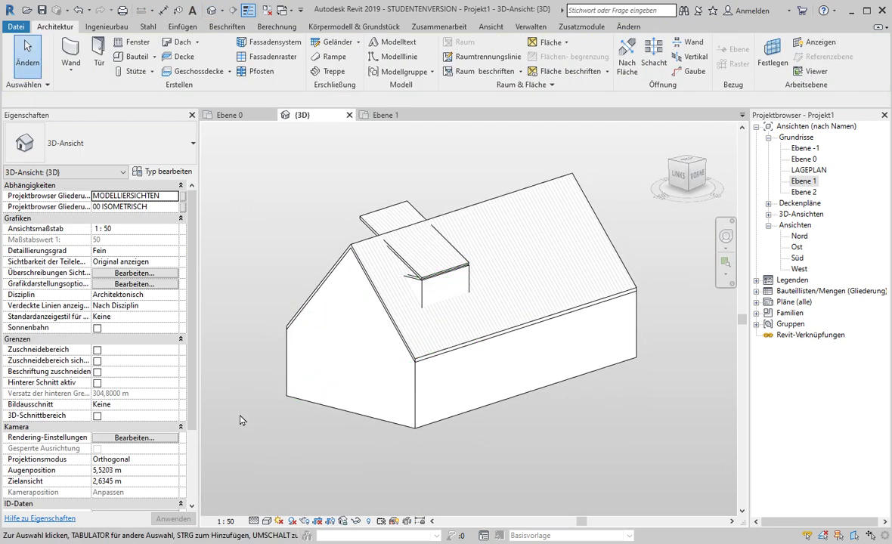
pyautogui.click(360, 215)
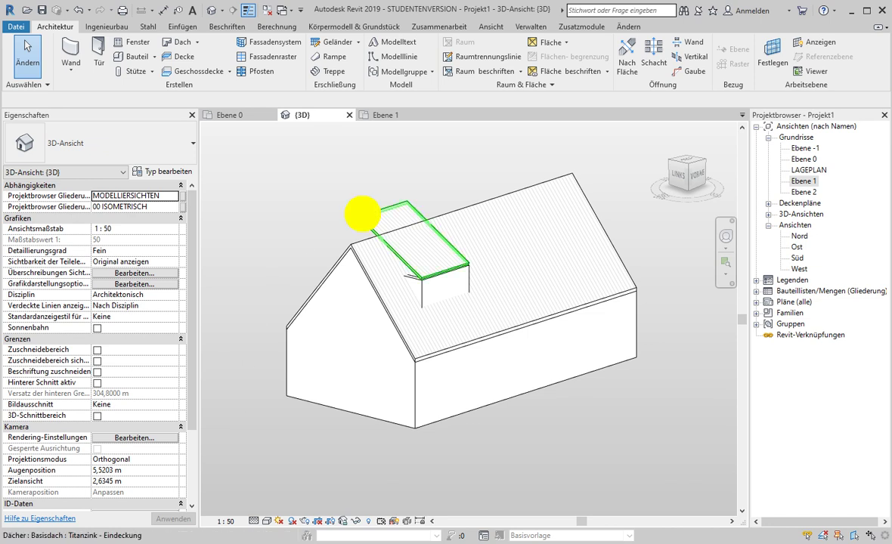
pyautogui.click(163, 328)
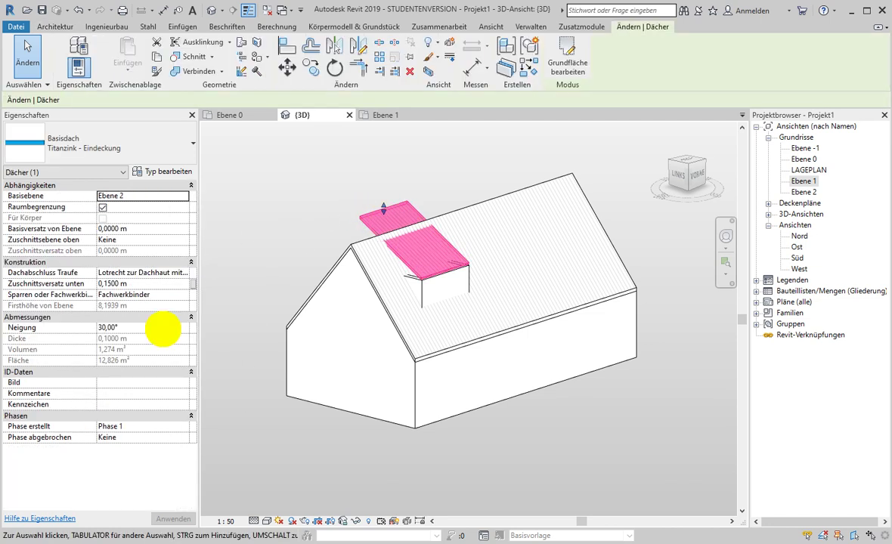
pyautogui.write('25')
pyautogui.press('Return')
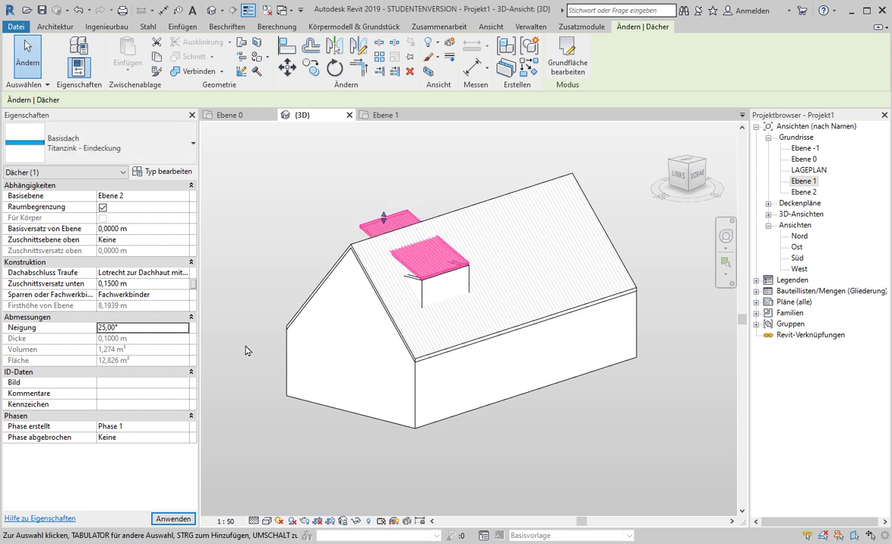
pyautogui.click(318, 248)
# Step: Set the dormer roof's eave cut (Dachabschluss Traufe) to Vertikal
pyautogui.moveTo(259, 258)
pyautogui.keyDown('shift'); pyautogui.mouseDown(button='middle')
pyautogui.moveTo(336, 253)
pyautogui.moveTo(255, 300)
pyautogui.mouseUp(button='middle'); pyautogui.keyUp('shift')
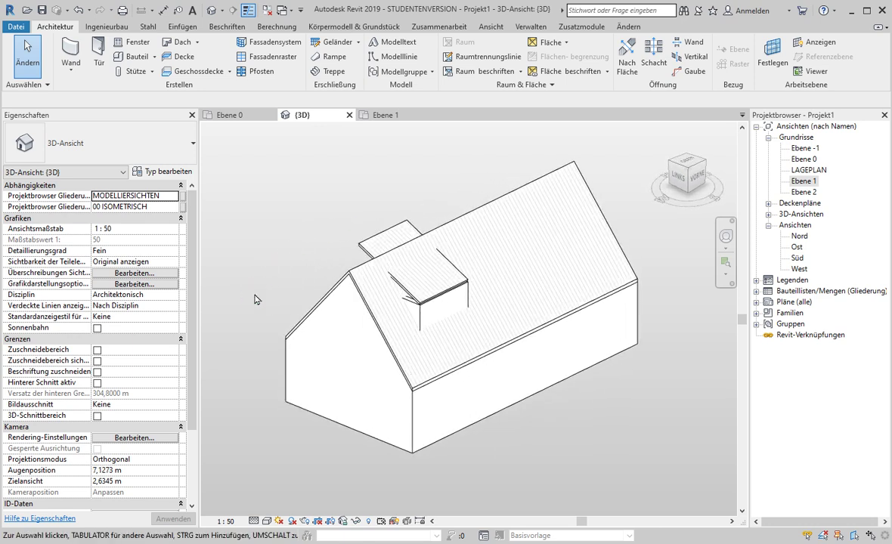
pyautogui.click(355, 240)
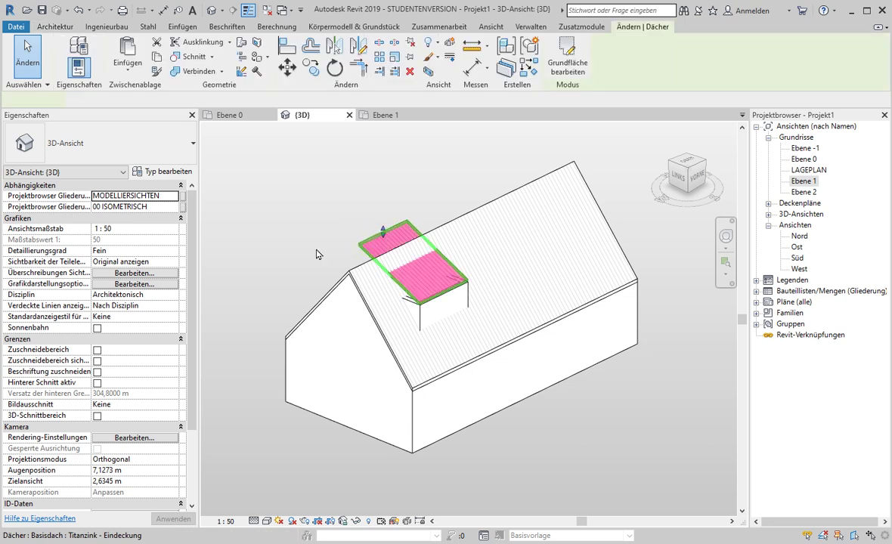
pyautogui.click(187, 276)
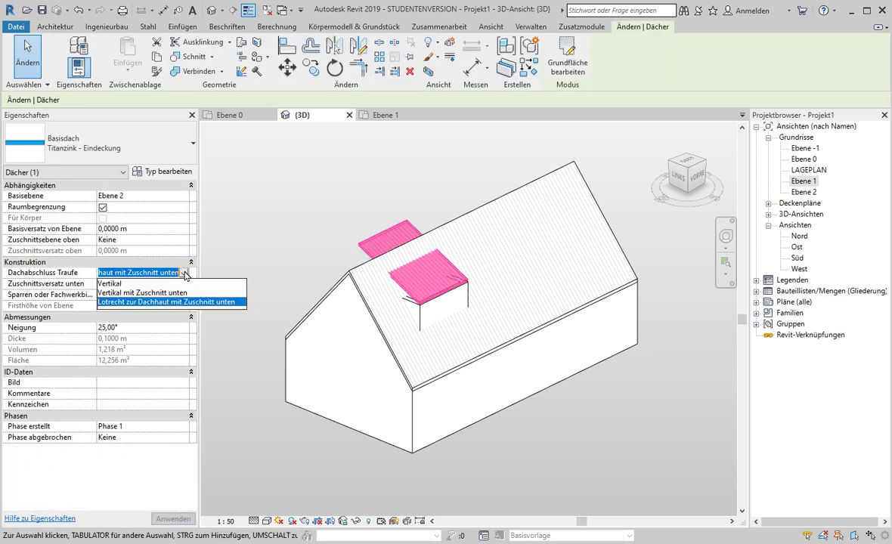
pyautogui.click(108, 285)
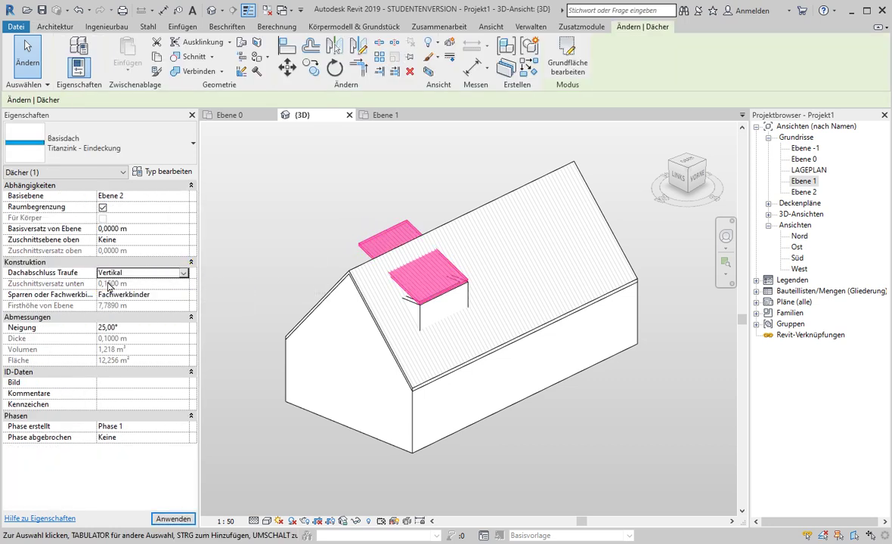
pyautogui.click(265, 239)
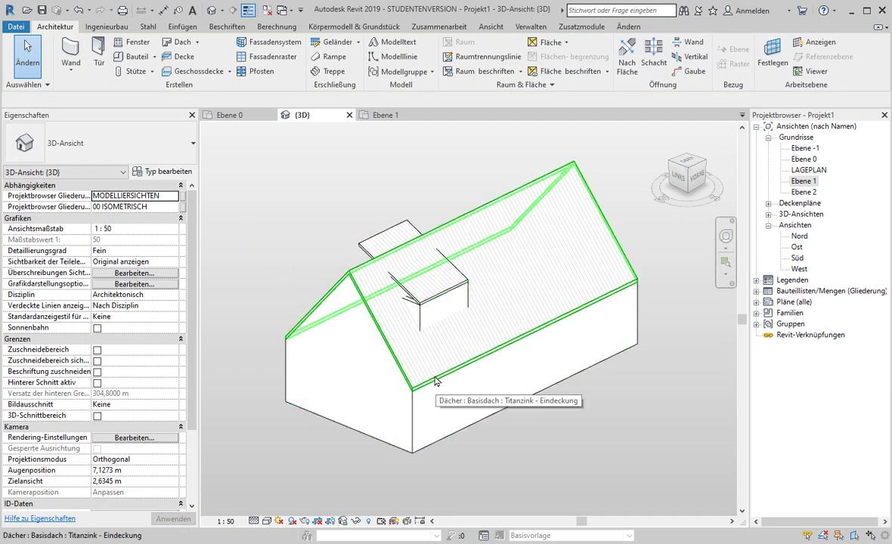
pyautogui.click(406, 219)
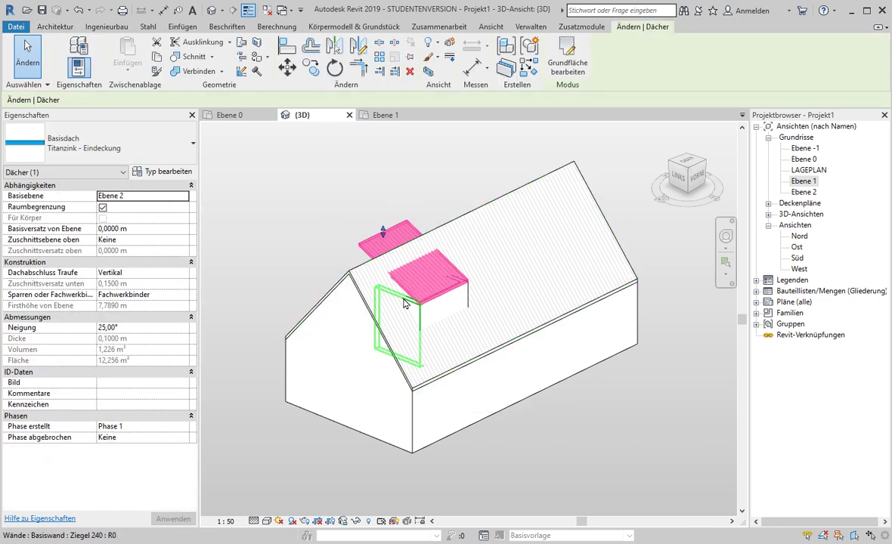
pyautogui.scroll(2, 404, 303)
pyautogui.scroll(2, 404, 303)
pyautogui.scroll(2, 403, 303)
pyautogui.scroll(2, 404, 303)
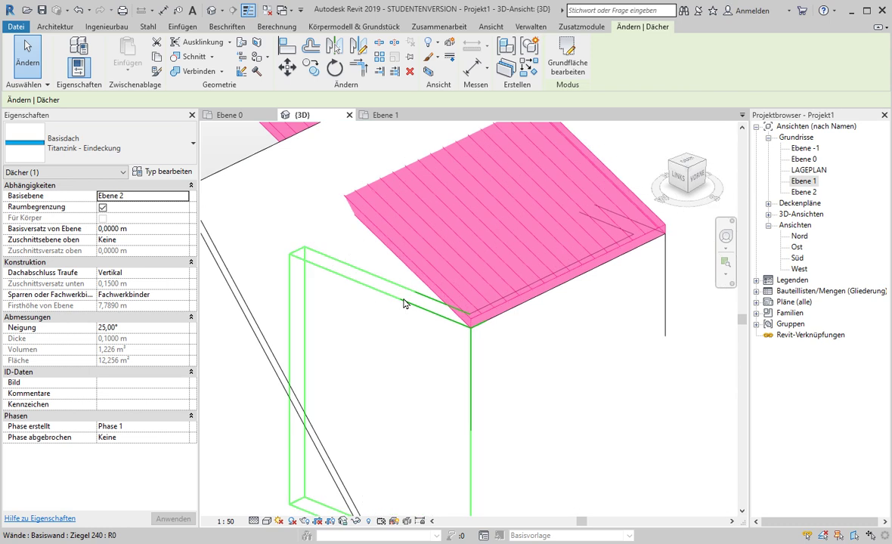
pyautogui.scroll(-3, 314, 299)
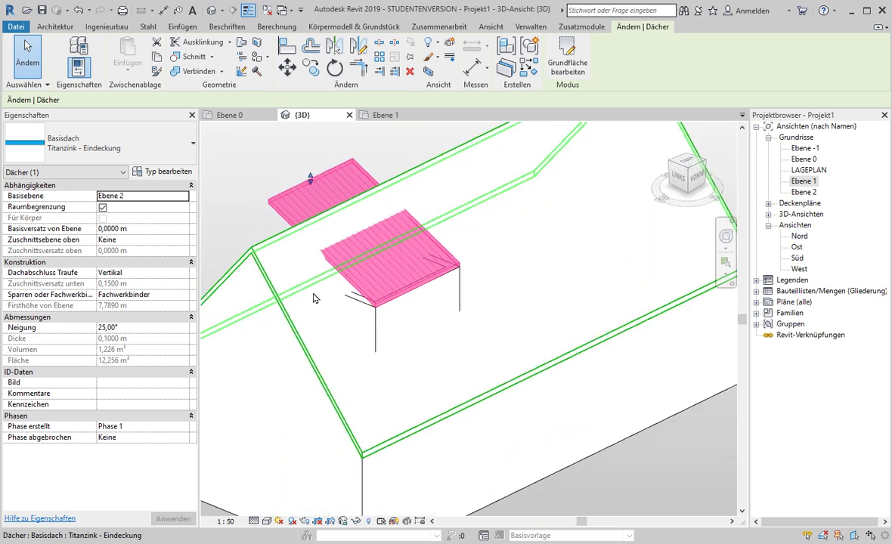
pyautogui.scroll(-2, 314, 242)
pyautogui.click(519, 421)
pyautogui.keyDown('shift'); pyautogui.moveTo(519, 422); pyautogui.dragTo(527, 425, button='middle'); pyautogui.keyUp('shift')
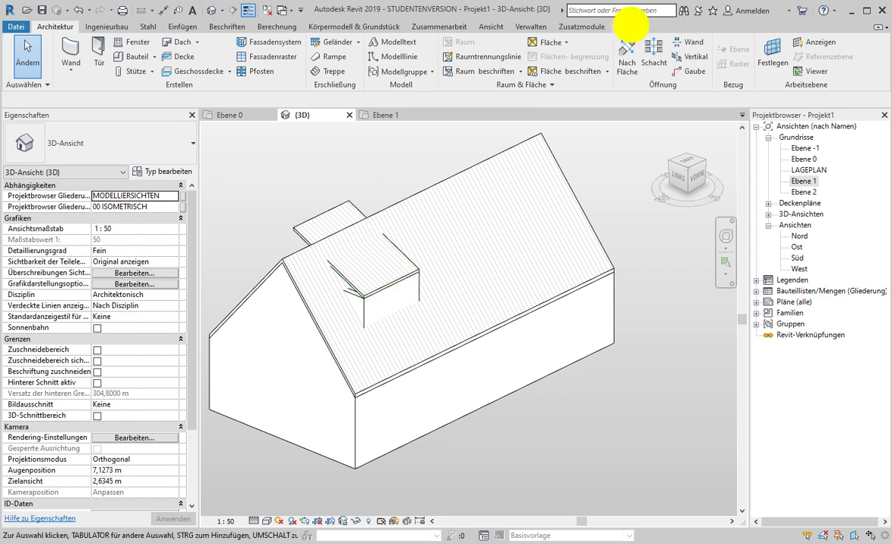
# Step: Join the dormer roof's back edge onto the main roof face with Dach verbinden
pyautogui.click(628, 26)
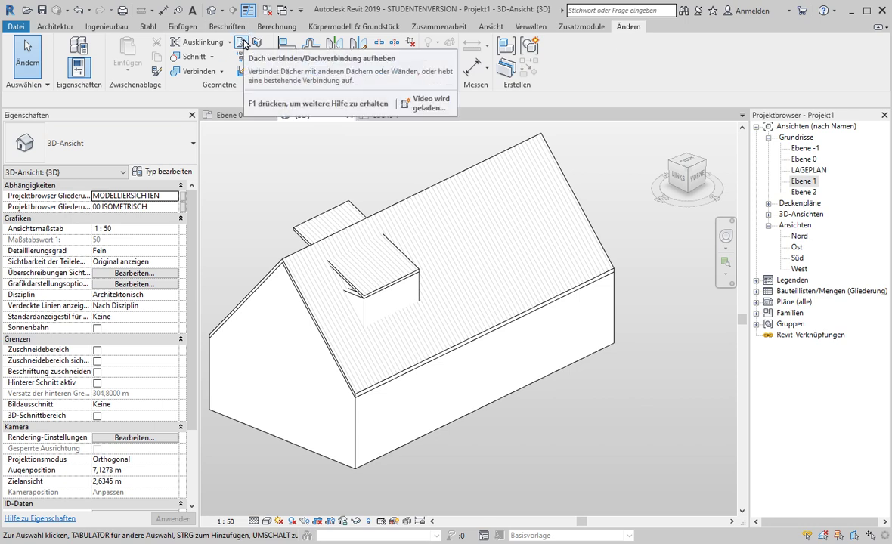
pyautogui.moveTo(241, 42)
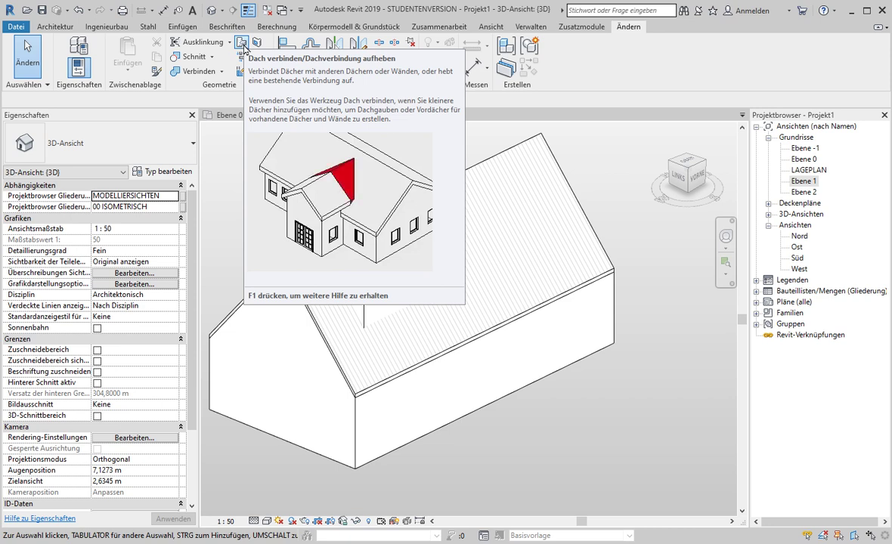
pyautogui.click(241, 44)
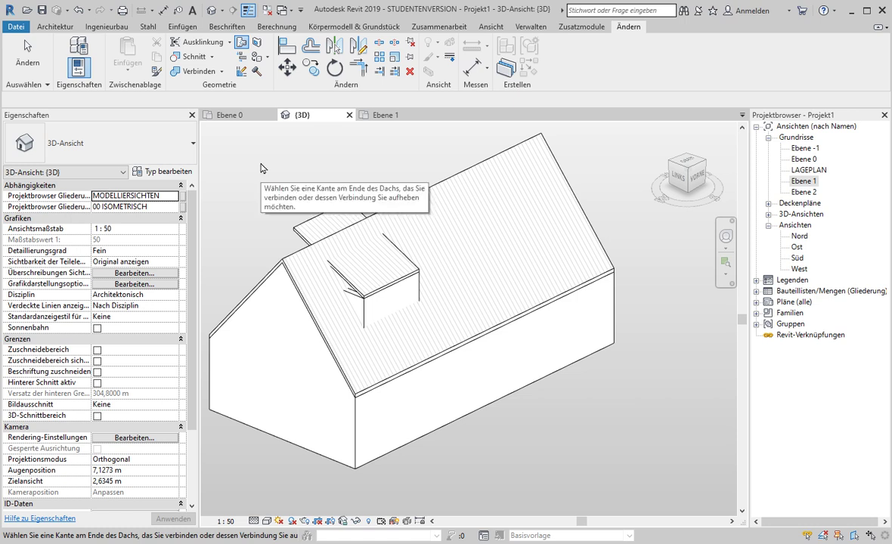
pyautogui.click(317, 219)
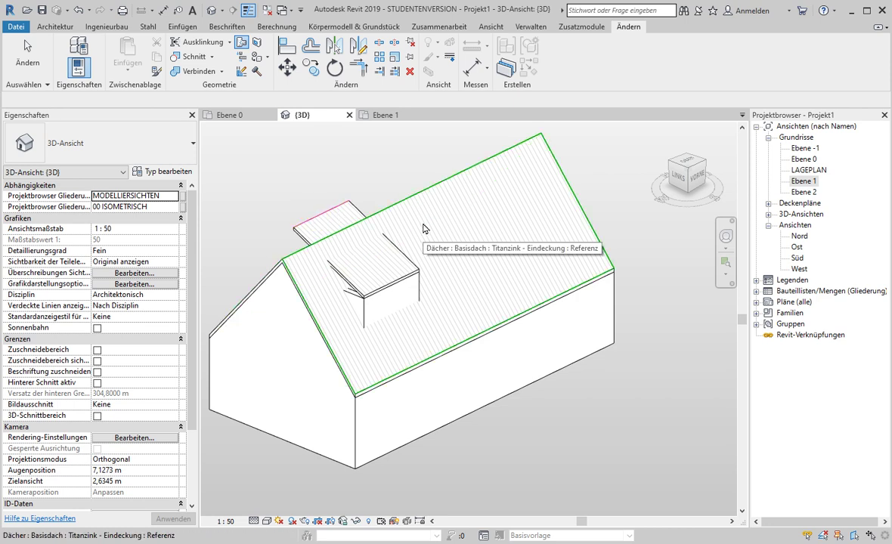
pyautogui.click(393, 211)
pyautogui.scroll(1, 285, 203)
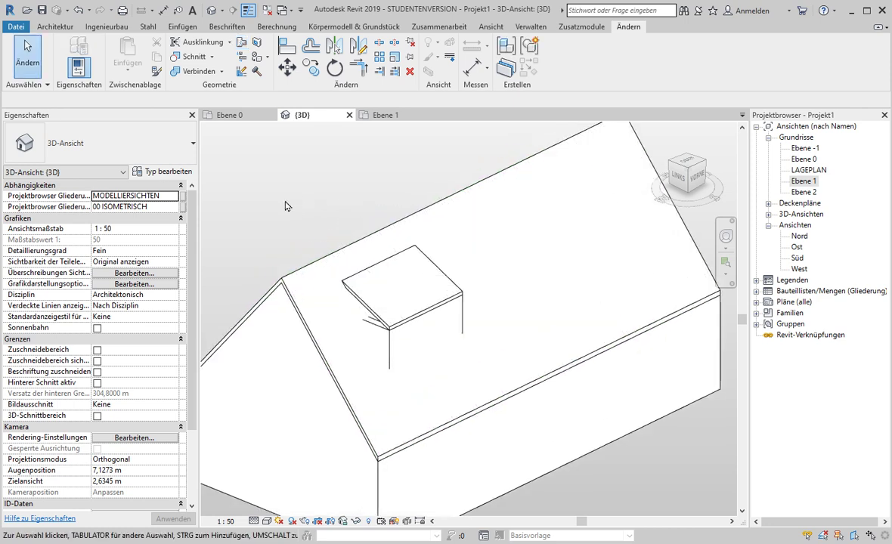
pyautogui.scroll(1, 285, 204)
pyautogui.scroll(2, 285, 206)
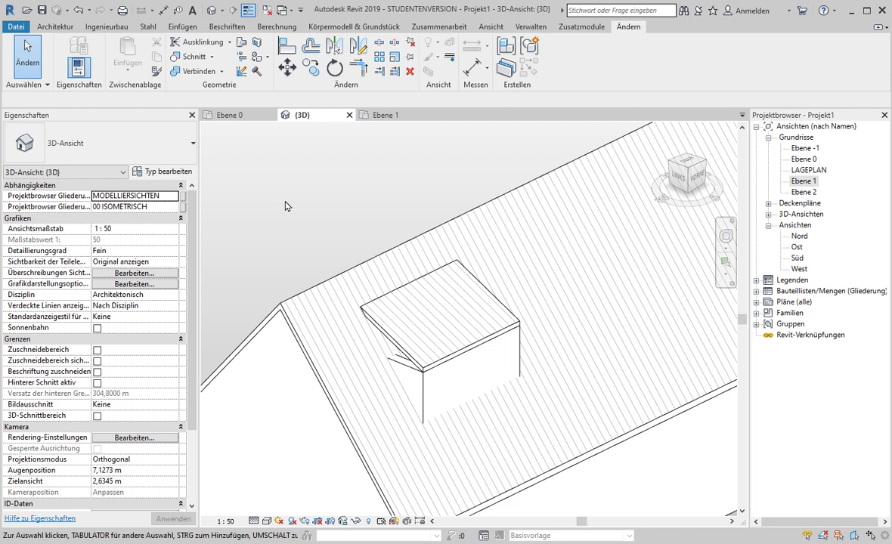
pyautogui.scroll(-2, 295, 179)
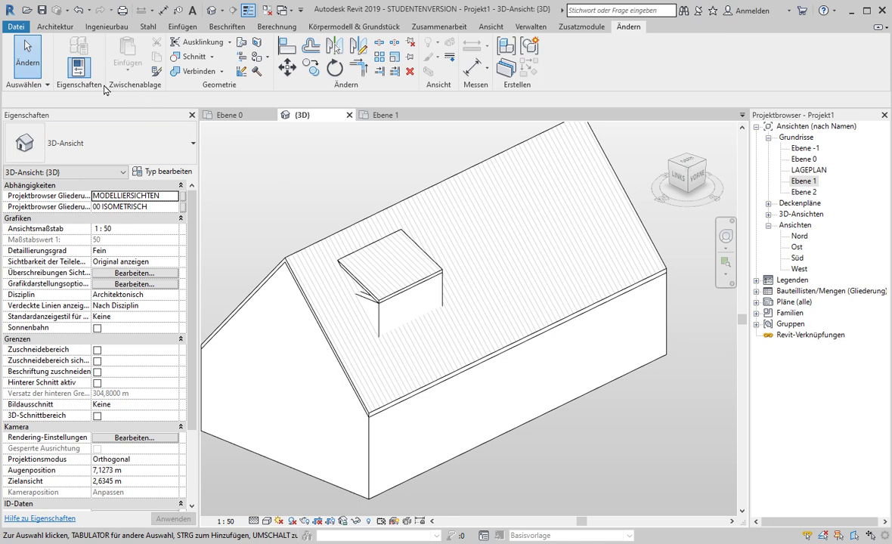
pyautogui.press('Tab')
pyautogui.press('Tab')
# Step: Attach the three dormer walls' tops to the dormer roof and their bases to the main roof
pyautogui.click(371, 306)
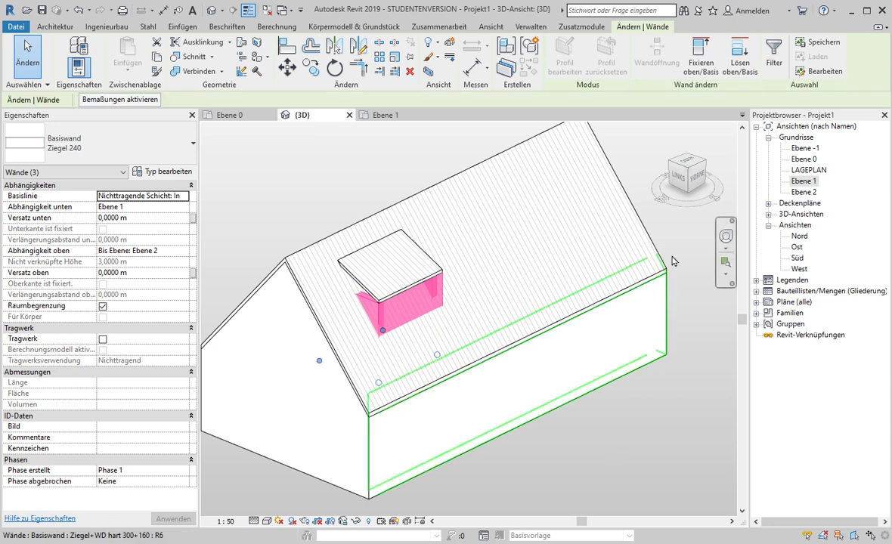
pyautogui.click(698, 62)
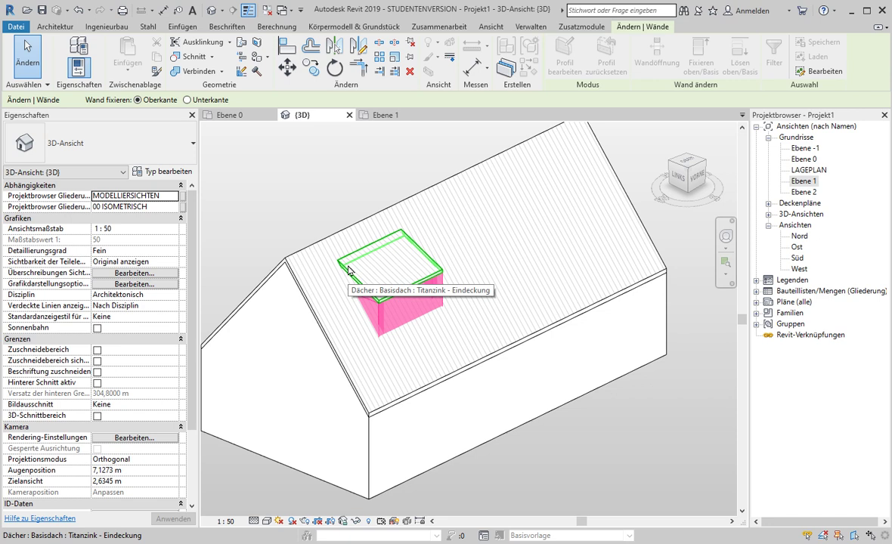
pyautogui.click(348, 269)
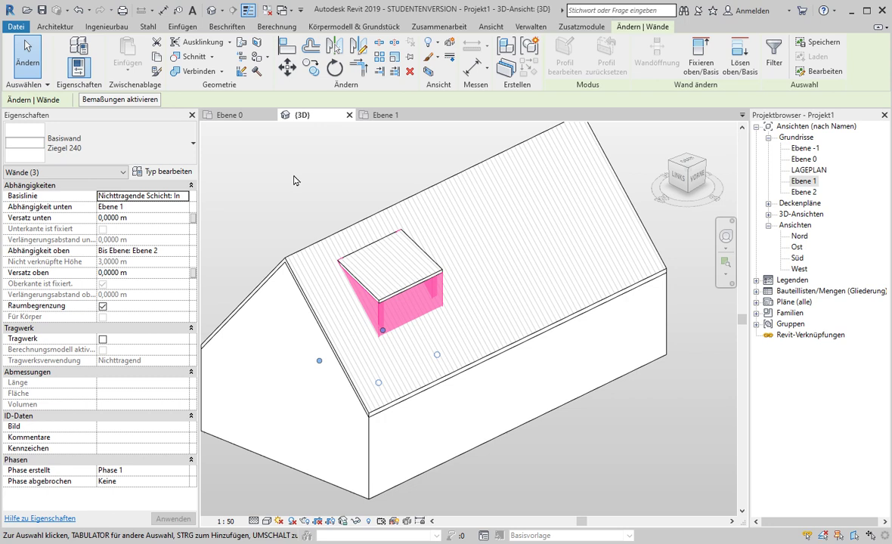
pyautogui.click(709, 54)
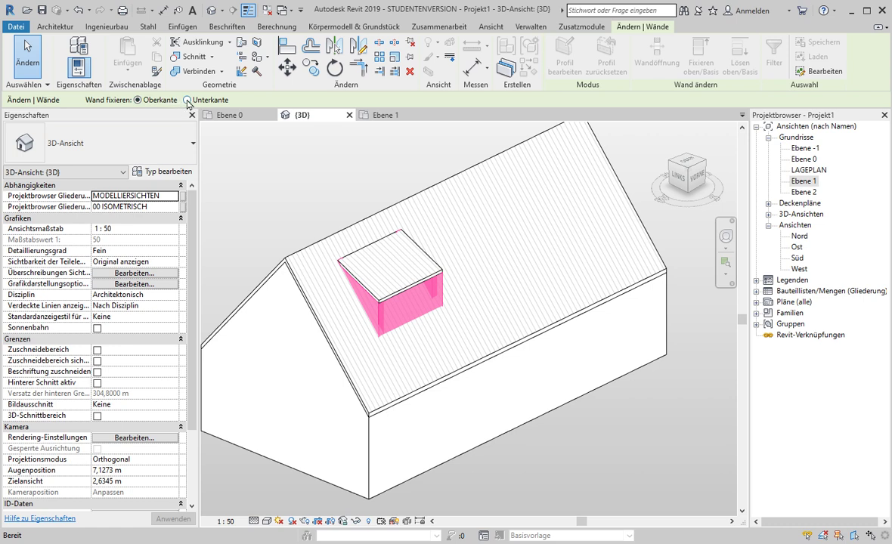
pyautogui.click(188, 100)
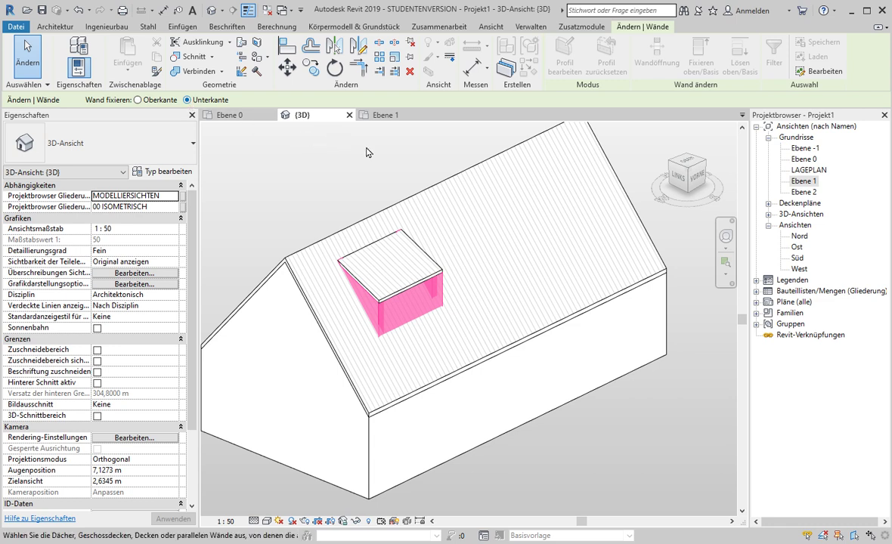
pyautogui.click(492, 284)
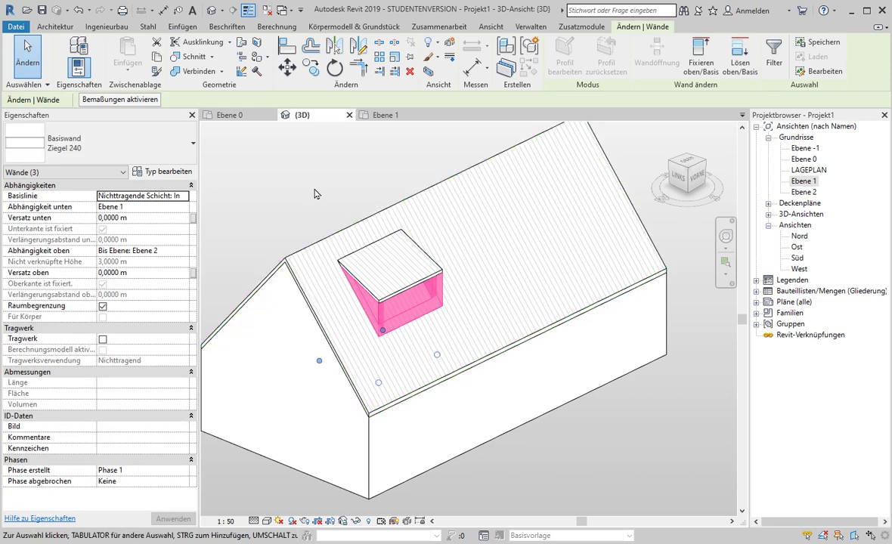
pyautogui.click(313, 194)
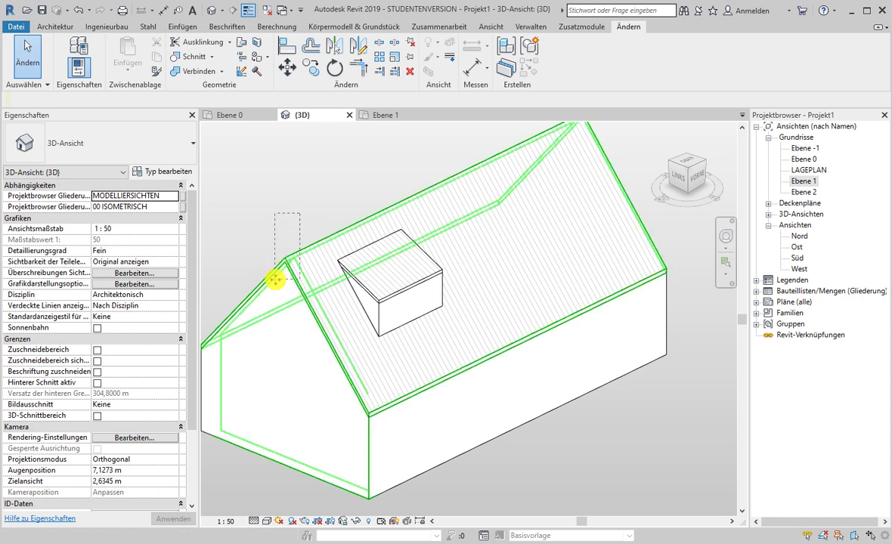
# Step: Temporarily hide the front gable wall and main roof, then orbit to inspect the dormer walls
pyautogui.moveTo(297, 222); pyautogui.dragTo(254, 261)
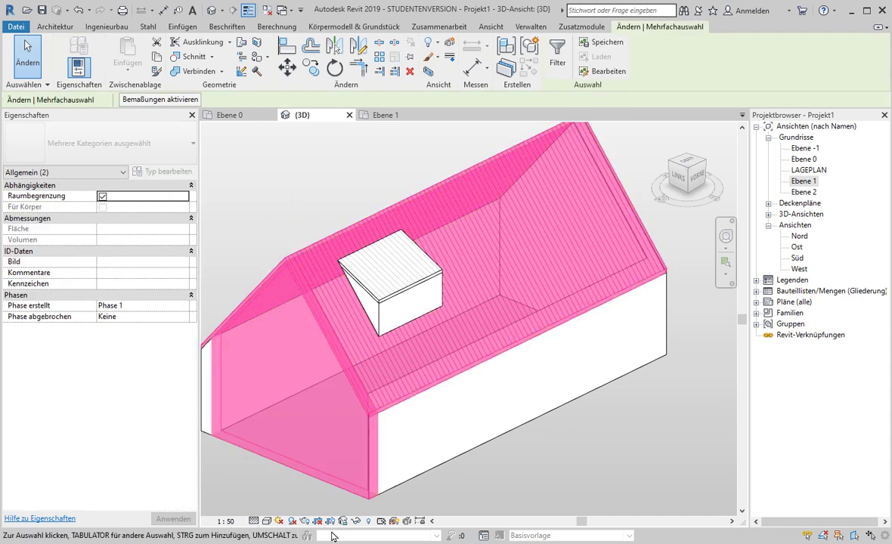
pyautogui.click(356, 523)
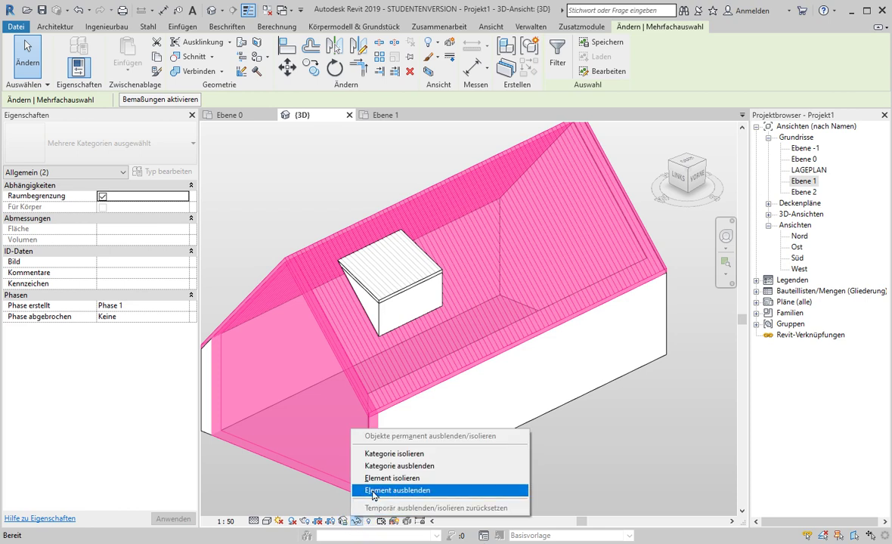
pyautogui.click(358, 488)
pyautogui.moveTo(264, 456)
pyautogui.keyDown('shift'); pyautogui.mouseDown(button='middle')
pyautogui.moveTo(293, 394)
pyautogui.moveTo(349, 433)
pyautogui.moveTo(415, 396)
pyautogui.moveTo(316, 421)
pyautogui.moveTo(293, 433)
pyautogui.moveTo(289, 453)
pyautogui.moveTo(288, 431)
pyautogui.mouseUp(button='middle'); pyautogui.keyUp('shift')
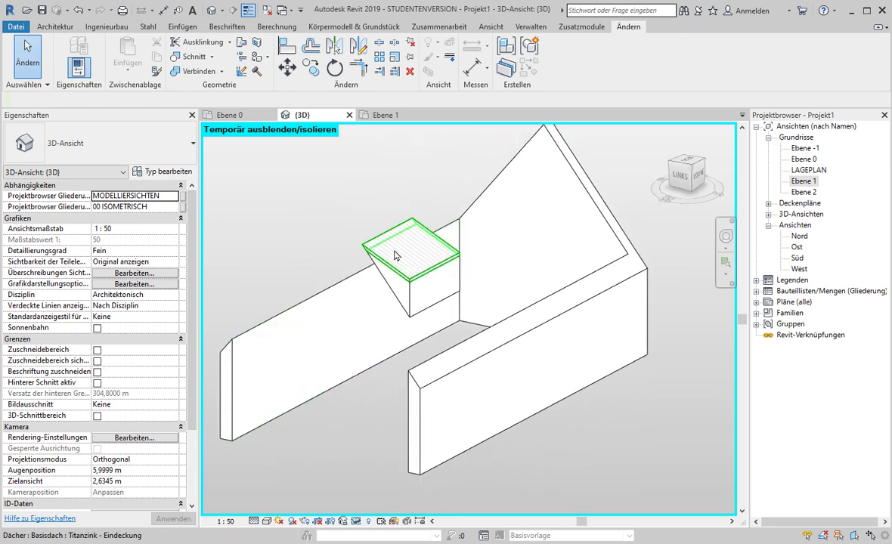
pyautogui.click(356, 522)
# Step: Reset the temporary hide/isolate to restore the main roof and gable wall, then zoom onto the box dormer
pyautogui.click(401, 509)
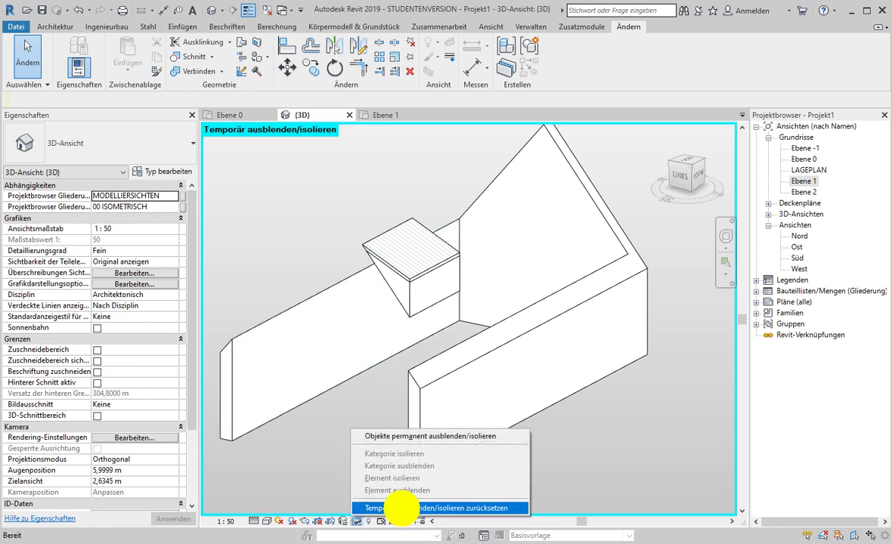
pyautogui.moveTo(604, 439)
pyautogui.keyDown('shift'); pyautogui.mouseDown(button='middle')
pyautogui.moveTo(567, 442)
pyautogui.moveTo(505, 376)
pyautogui.moveTo(502, 264)
pyautogui.moveTo(544, 188)
pyautogui.moveTo(584, 165)
pyautogui.moveTo(609, 193)
pyautogui.moveTo(443, 265)
pyautogui.moveTo(404, 369)
pyautogui.moveTo(382, 484)
pyautogui.moveTo(399, 503)
pyautogui.mouseUp(button='middle'); pyautogui.keyUp('shift')
pyautogui.scroll(4, 376, 319)
pyautogui.moveTo(376, 320)
pyautogui.mouseDown(button='middle')
pyautogui.moveTo(368, 183)
pyautogui.moveTo(347, 142)
pyautogui.mouseUp(button='middle')
pyautogui.scroll(2, 402, 255)
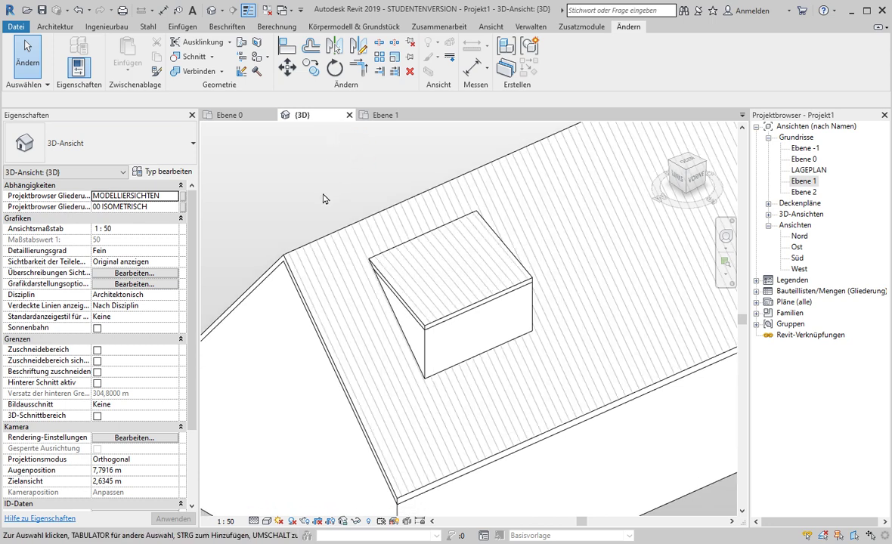
pyautogui.moveTo(320, 192); pyautogui.dragTo(312, 186, button='middle')
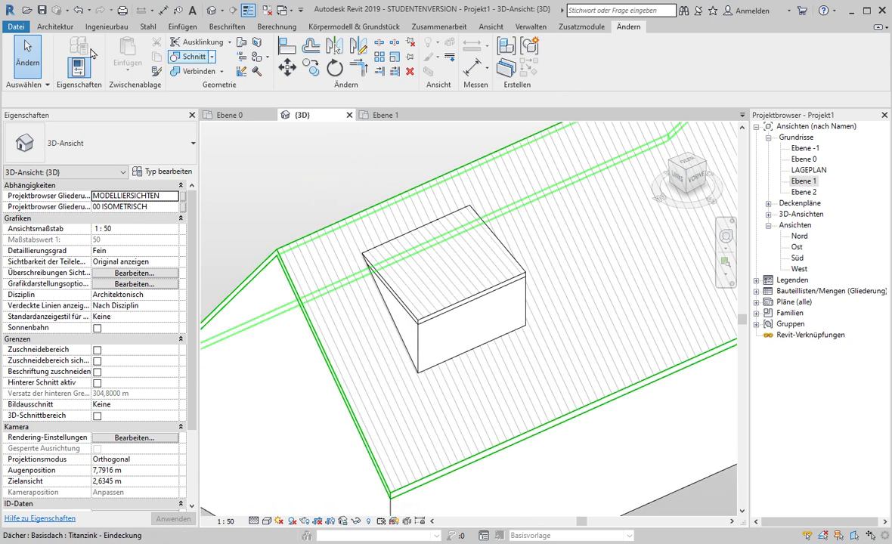
# Step: Start a Gaube dormer-opening sketch on the main Titanzink roof
pyautogui.click(45, 27)
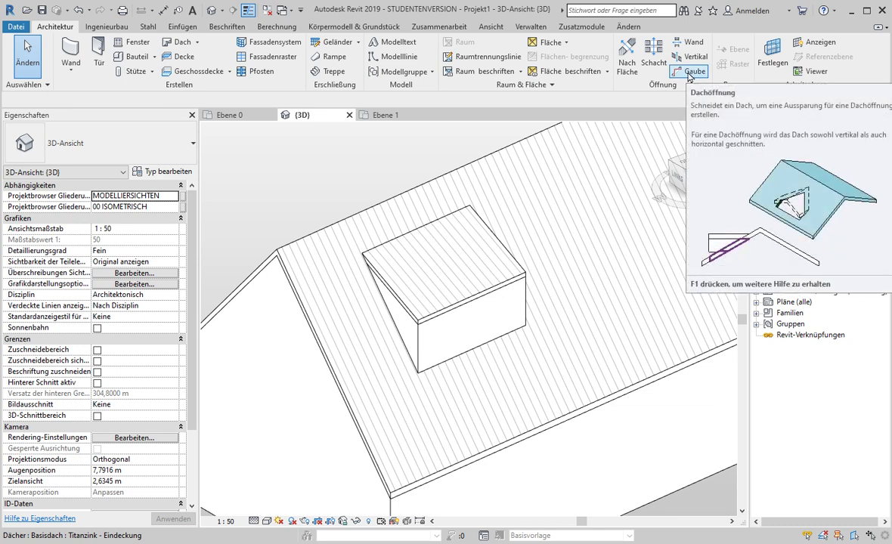
pyautogui.click(696, 72)
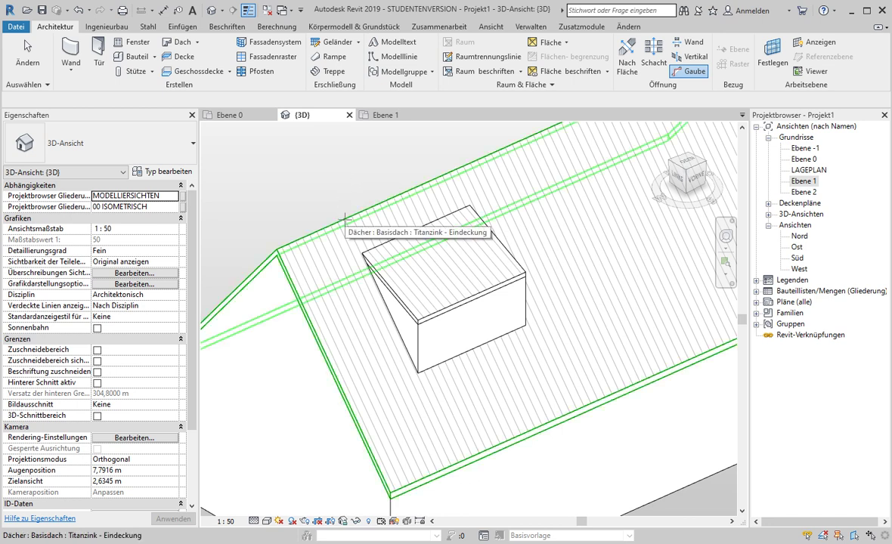
pyautogui.doubleClick(343, 221)
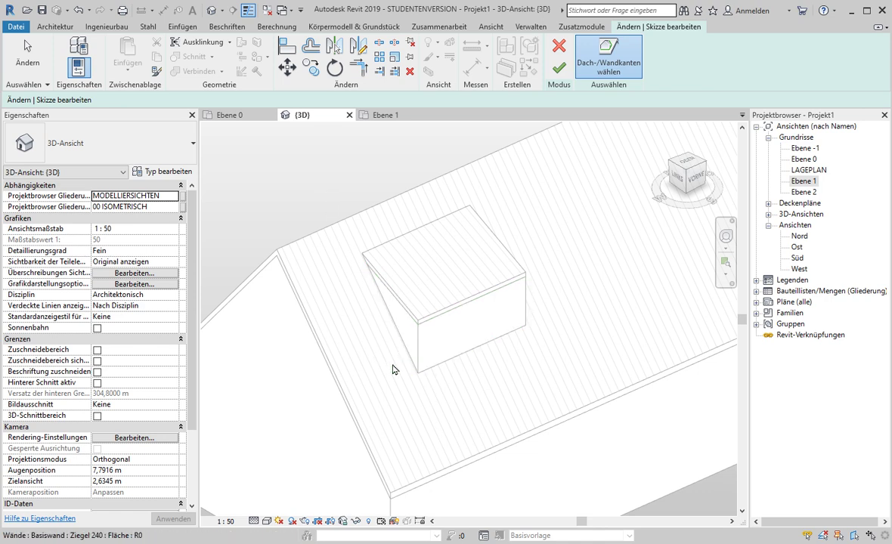
# Step: Switch the 3D view to Drahtmodell wireframe and orbit around the dormer
pyautogui.click(266, 522)
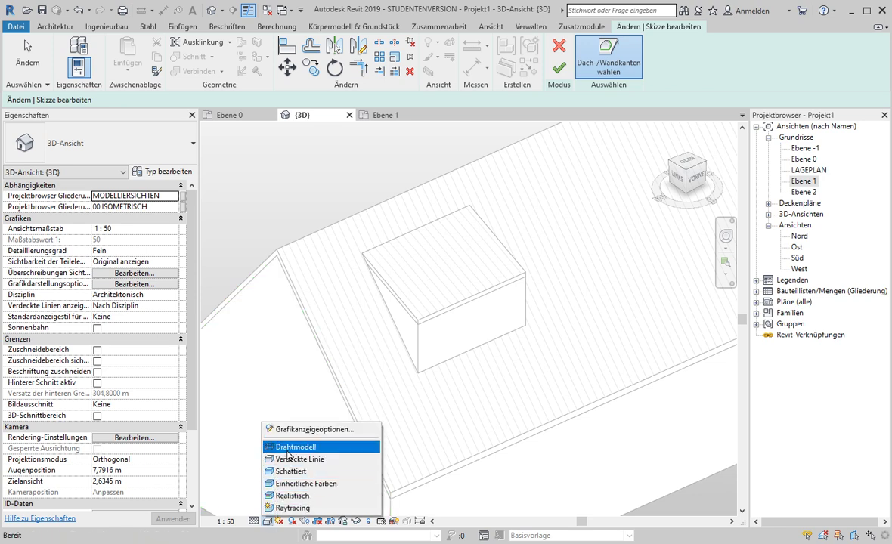
pyautogui.click(297, 448)
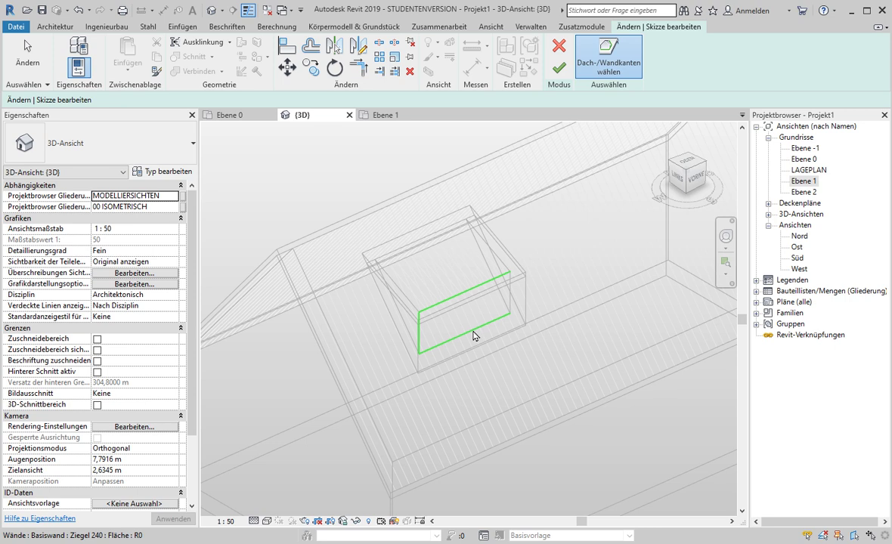
pyautogui.scroll(2, 474, 337)
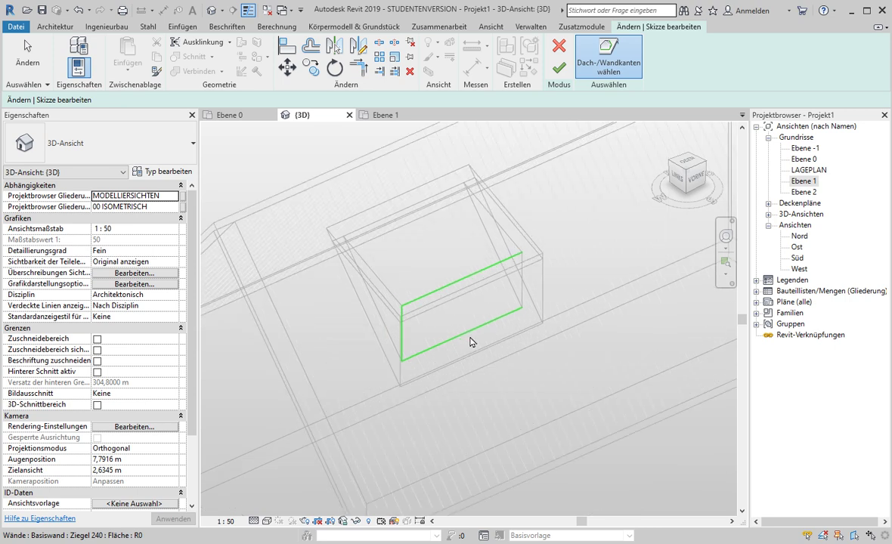
pyautogui.moveTo(469, 342)
pyautogui.keyDown('shift'); pyautogui.mouseDown(button='middle')
pyautogui.moveTo(495, 343)
pyautogui.moveTo(472, 339)
pyautogui.mouseUp(button='middle'); pyautogui.keyUp('shift')
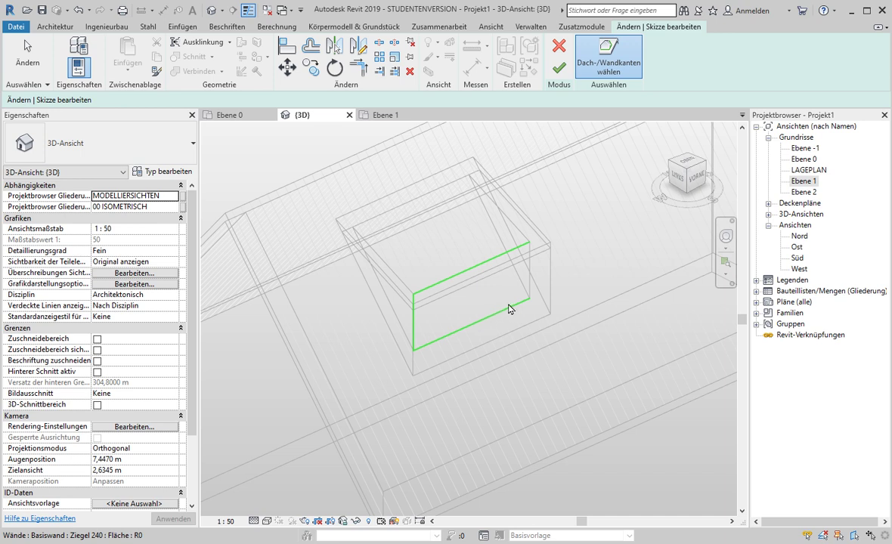
# Step: Outline the opening along the three dormer wall edges and the dormer roof face, then finish the sketch
pyautogui.click(470, 330)
pyautogui.click(405, 333)
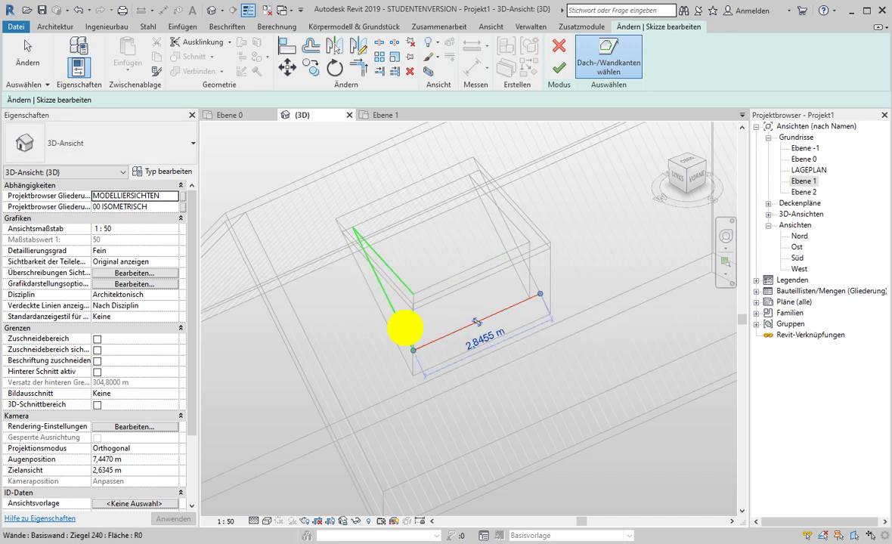
pyautogui.click(518, 284)
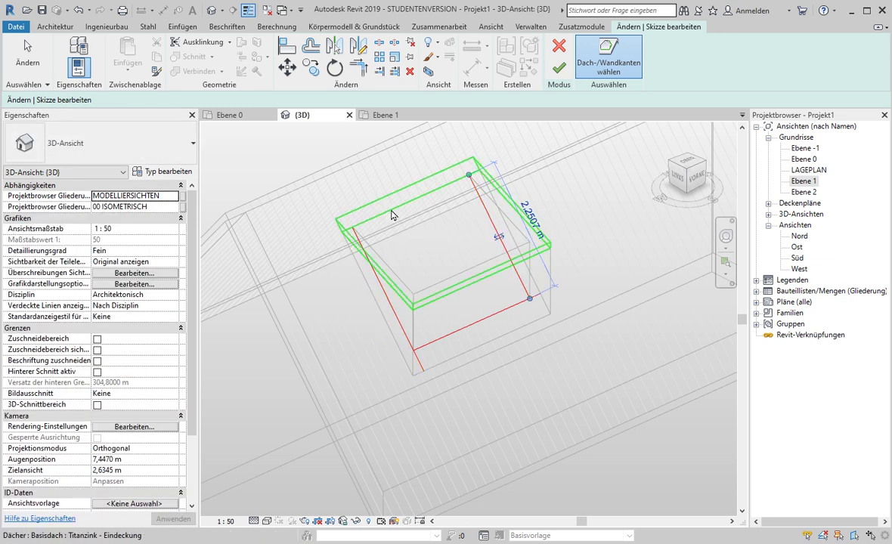
pyautogui.press('Tab')
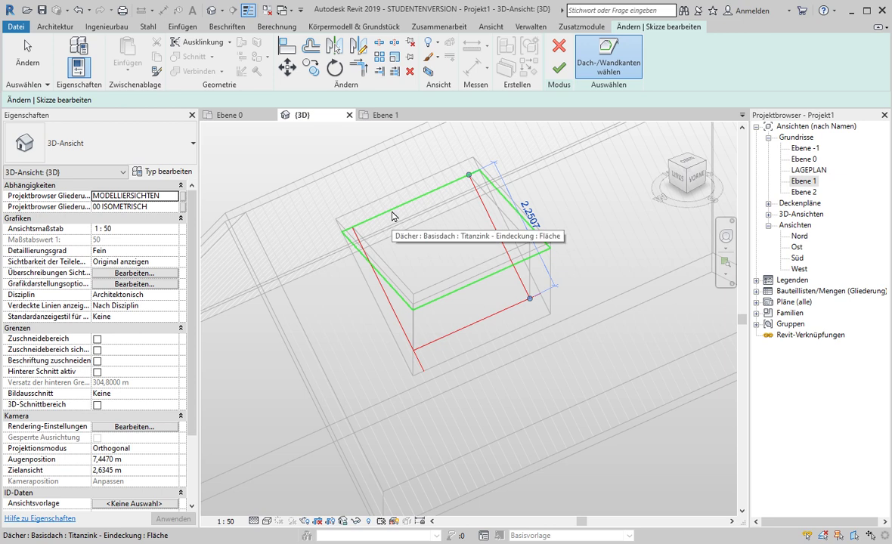
pyautogui.press('Tab')
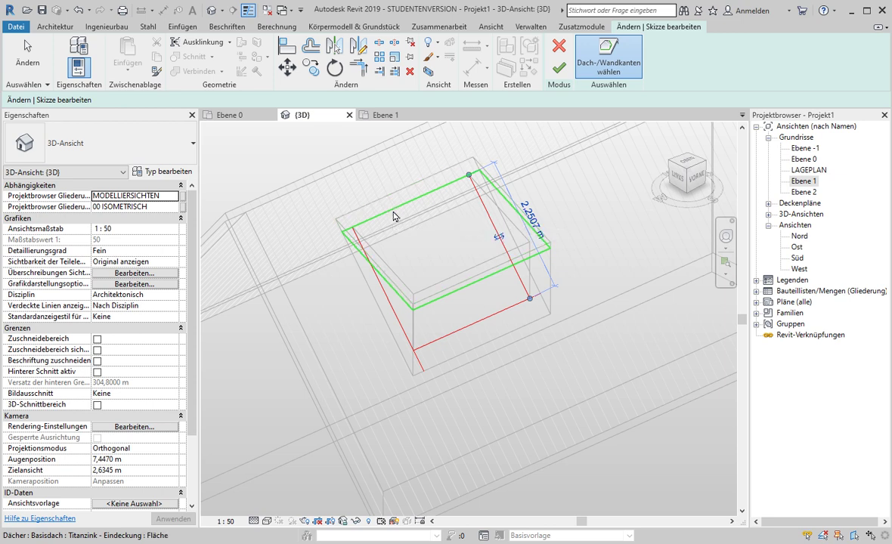
pyautogui.press('Tab')
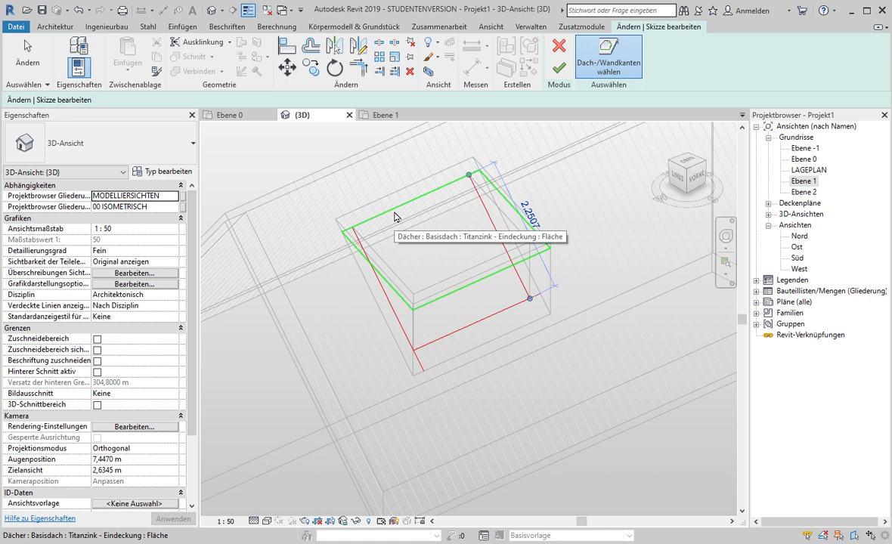
pyautogui.press('Tab')
pyautogui.press('Tab')
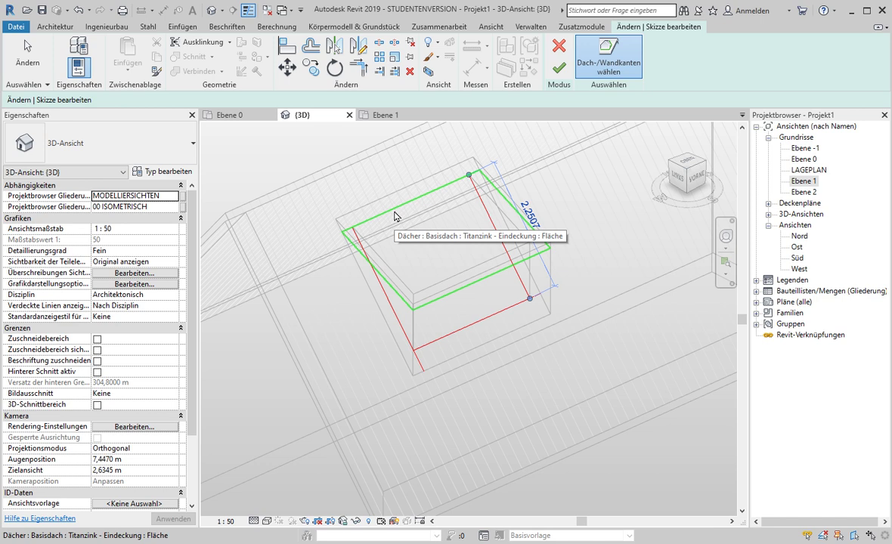
pyautogui.click(395, 215)
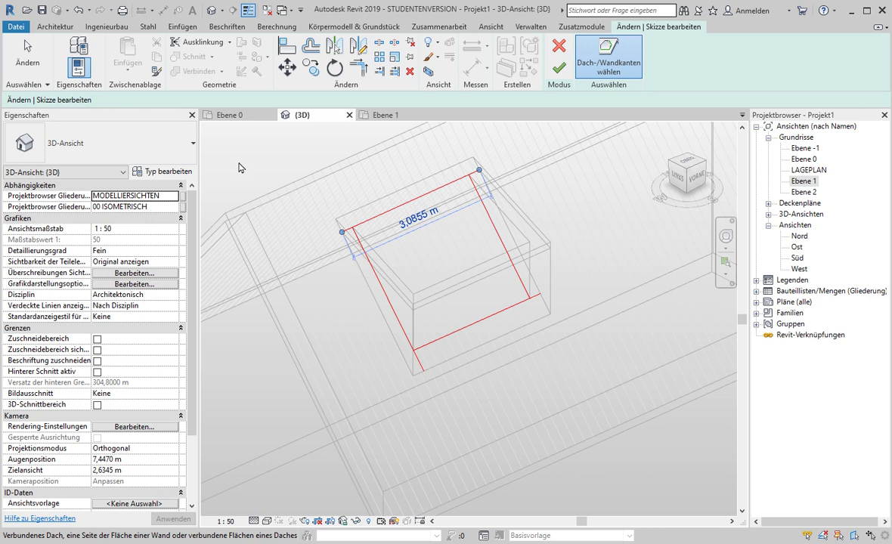
pyautogui.moveTo(227, 168)
pyautogui.keyDown('shift'); pyautogui.mouseDown(button='middle')
pyautogui.moveTo(270, 129)
pyautogui.moveTo(226, 139)
pyautogui.moveTo(232, 155)
pyautogui.mouseUp(button='middle'); pyautogui.keyUp('shift')
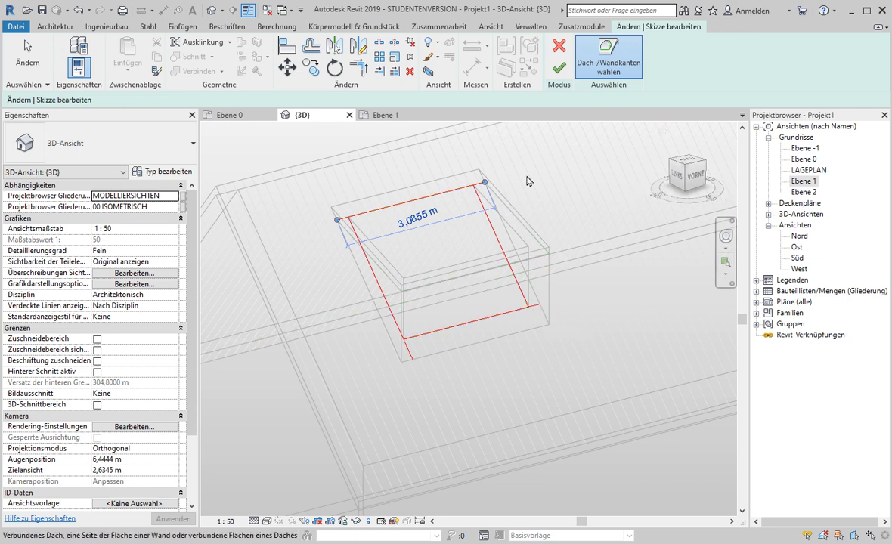
pyautogui.click(558, 69)
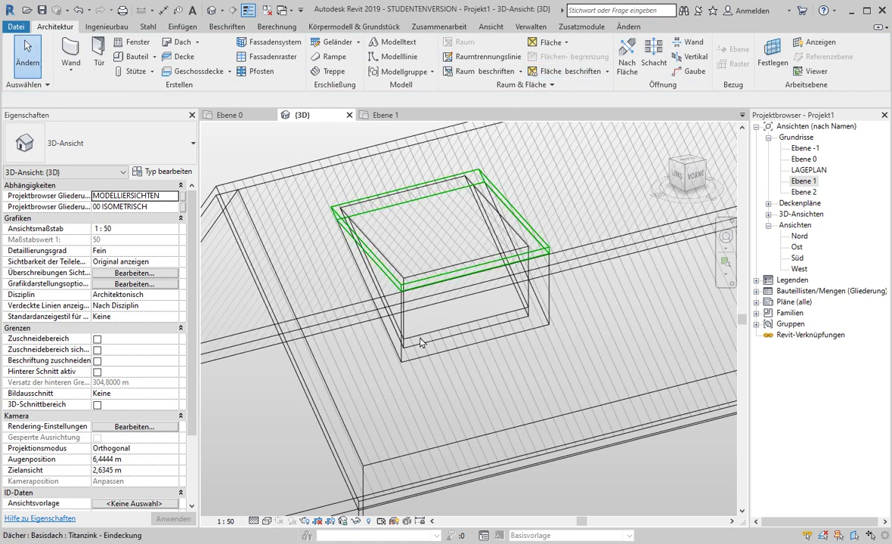
# Step: Set the visual style back to Schattiert and zoom out to view the whole house
pyautogui.click(267, 521)
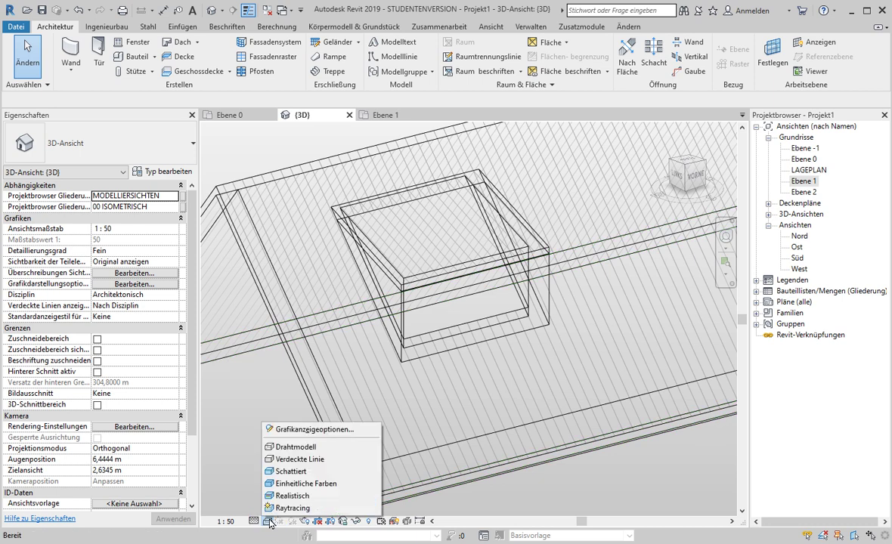
pyautogui.click(289, 472)
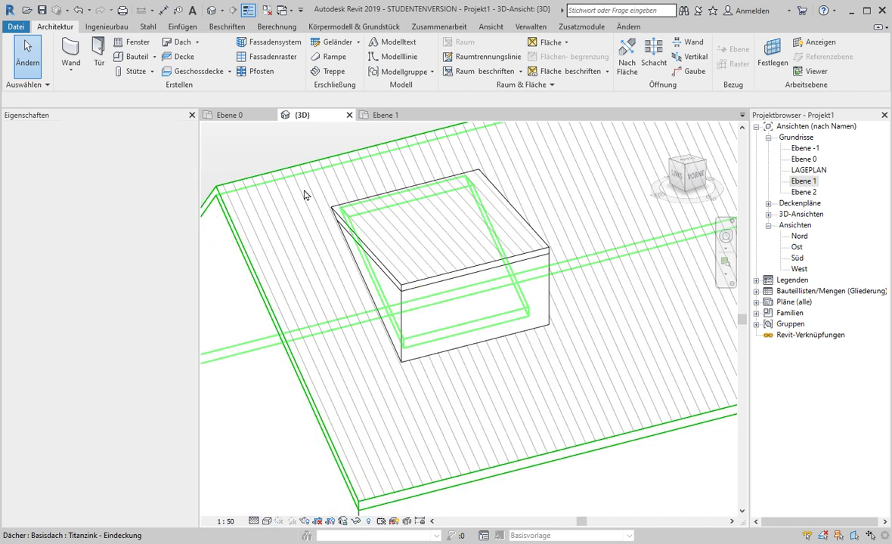
pyautogui.scroll(-3, 302, 195)
pyautogui.scroll(-2, 302, 195)
pyautogui.moveTo(279, 437)
pyautogui.keyDown('shift'); pyautogui.mouseDown(button='middle')
pyautogui.moveTo(319, 434)
pyautogui.moveTo(313, 332)
pyautogui.moveTo(396, 248)
pyautogui.moveTo(426, 195)
pyautogui.moveTo(442, 189)
pyautogui.moveTo(370, 274)
pyautogui.moveTo(285, 462)
pyautogui.moveTo(257, 476)
pyautogui.mouseUp(button='middle'); pyautogui.keyUp('shift')
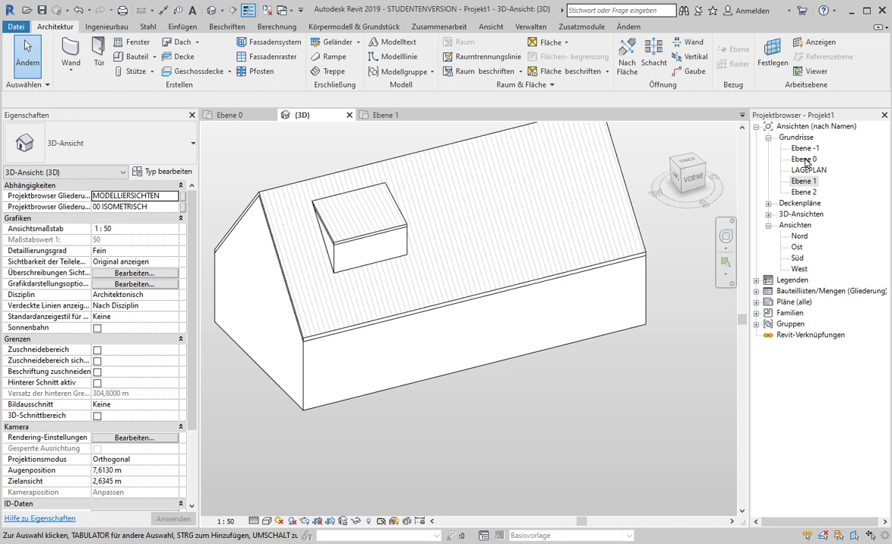
# Step: In the Ebene 0 plan, copy the two vertical dormer reference planes 7.30 m to the right
pyautogui.doubleClick(803, 159)
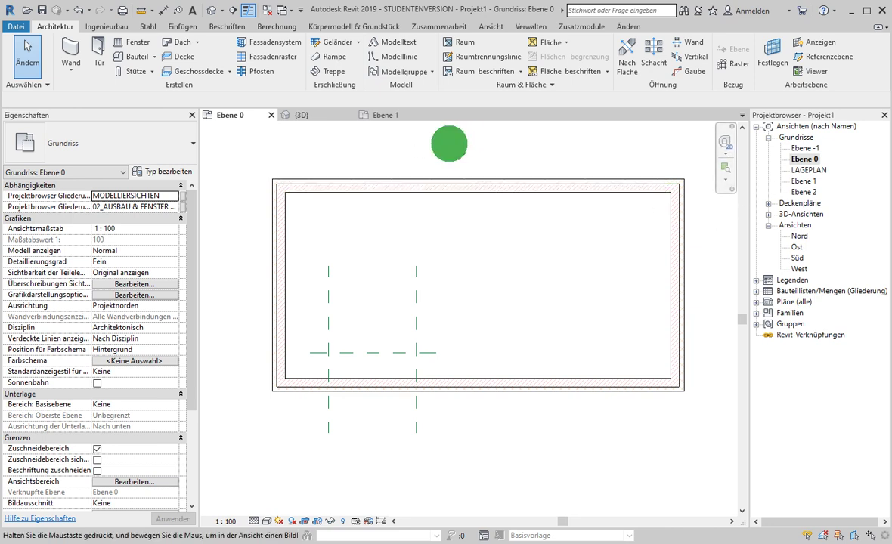
pyautogui.moveTo(449, 144); pyautogui.dragTo(414, 145, button='middle')
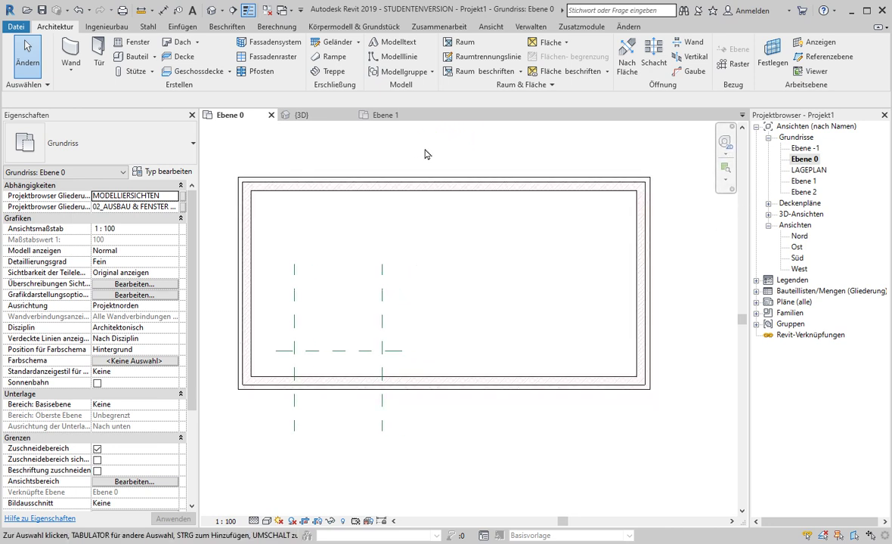
pyautogui.click(350, 361)
pyautogui.click(295, 423)
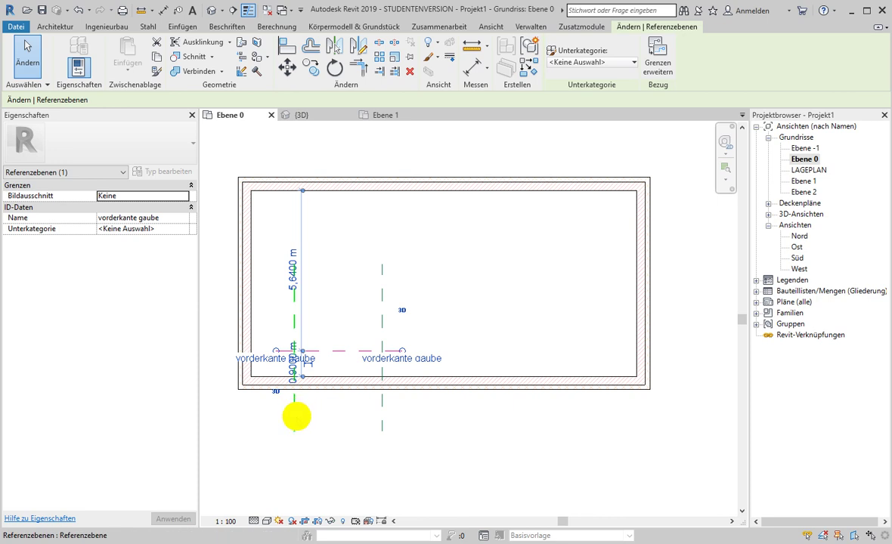
pyautogui.keyDown('ctrl'); pyautogui.click(380, 423); pyautogui.keyUp('ctrl')
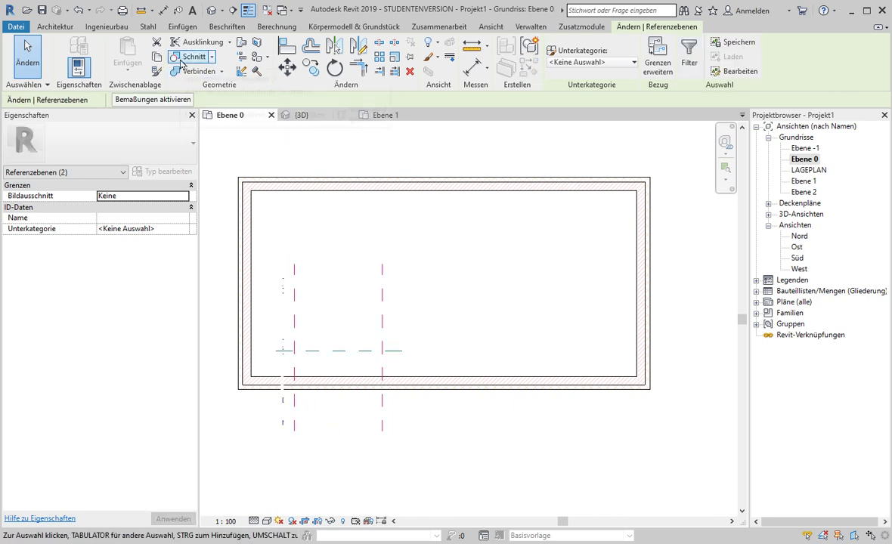
pyautogui.click(310, 67)
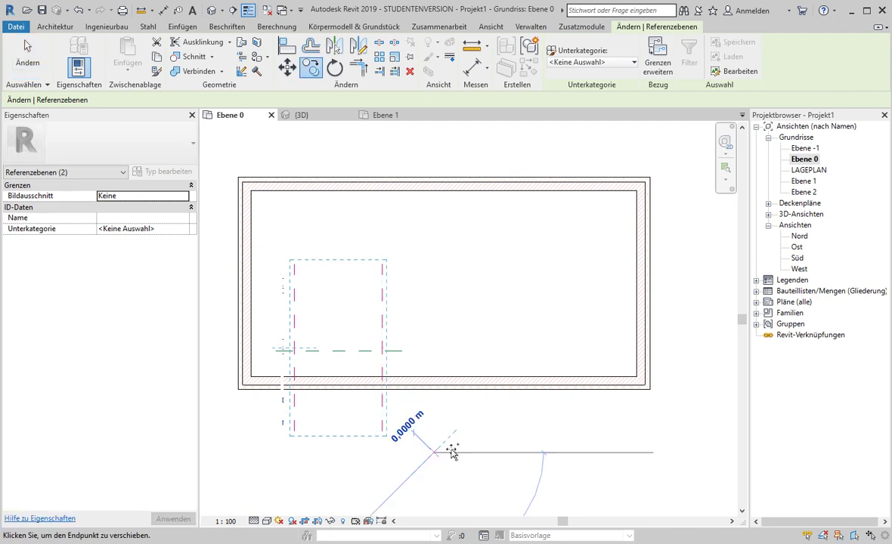
pyautogui.click(641, 452)
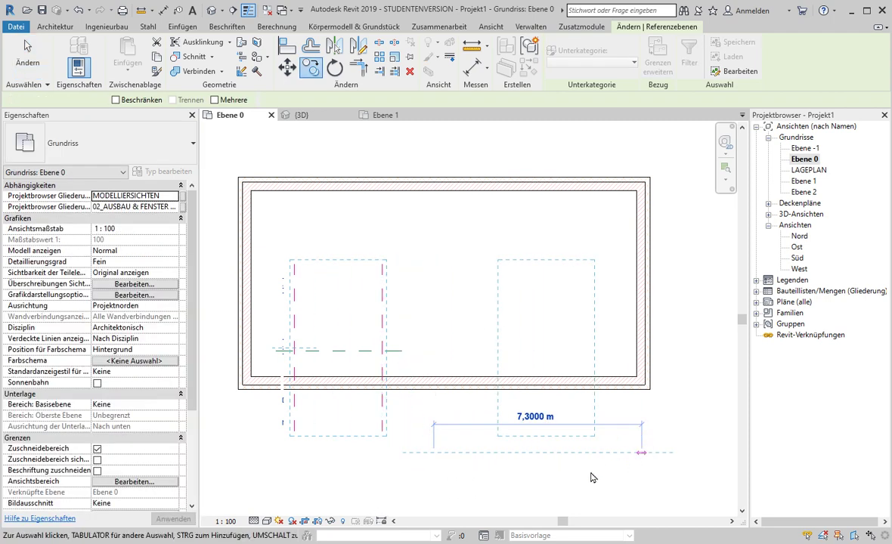
pyautogui.press('Escape')
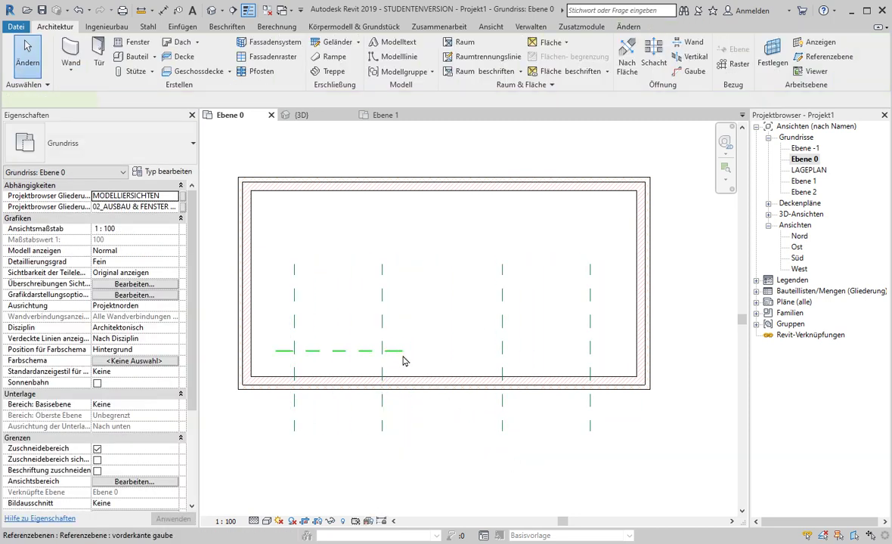
# Step: Extend the vorderkante gaube reference plane across both pairs of vertical planes
pyautogui.moveTo(403, 362); pyautogui.dragTo(587, 359)
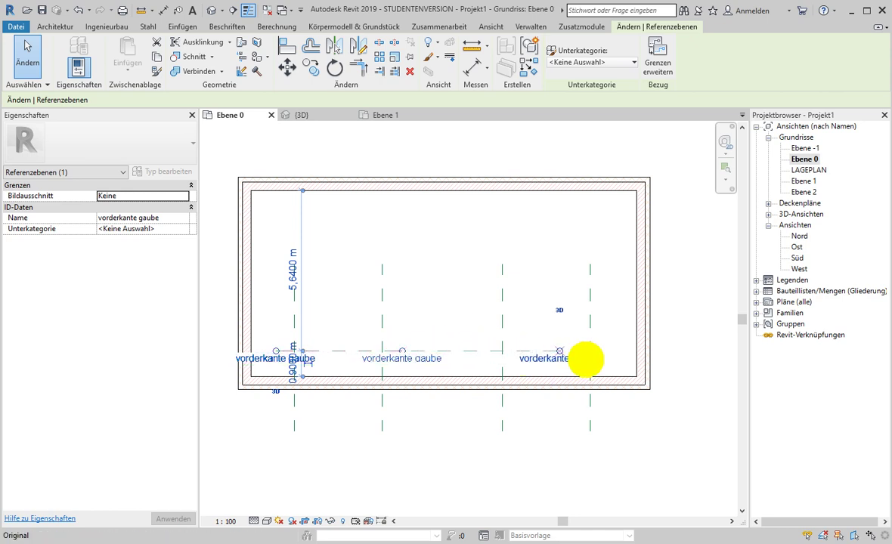
pyautogui.click(637, 429)
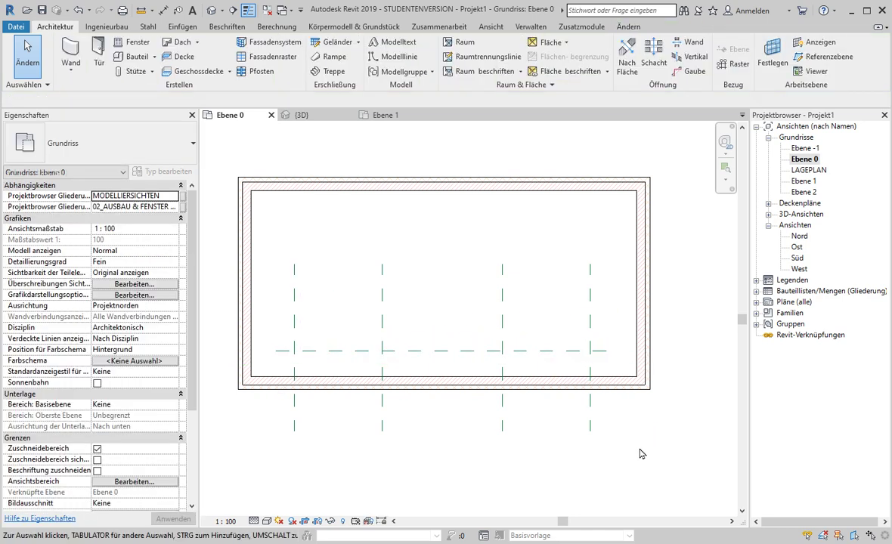
pyautogui.moveTo(639, 454); pyautogui.dragTo(575, 444, button='middle')
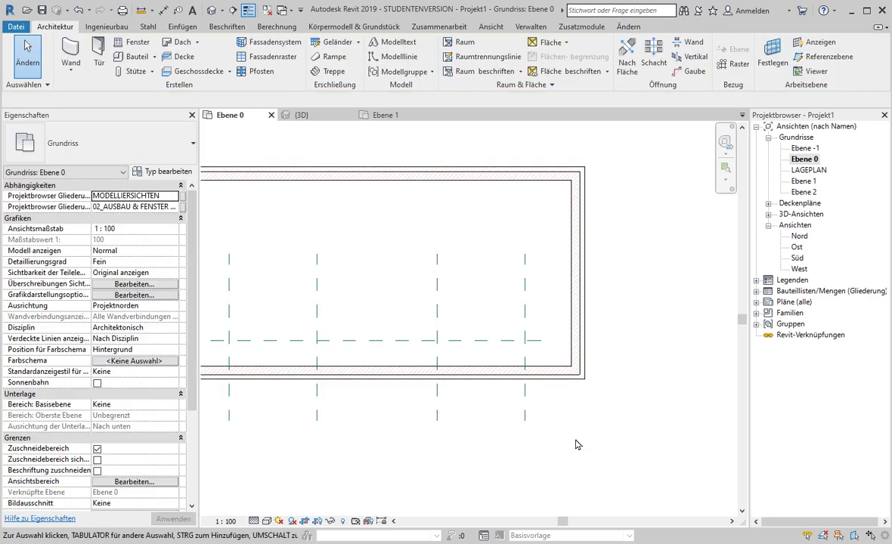
pyautogui.click(489, 341)
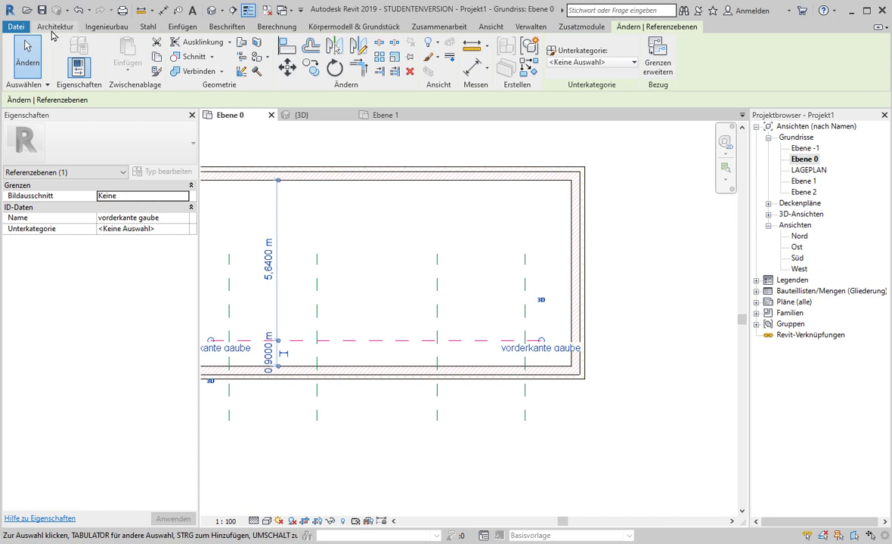
pyautogui.click(54, 28)
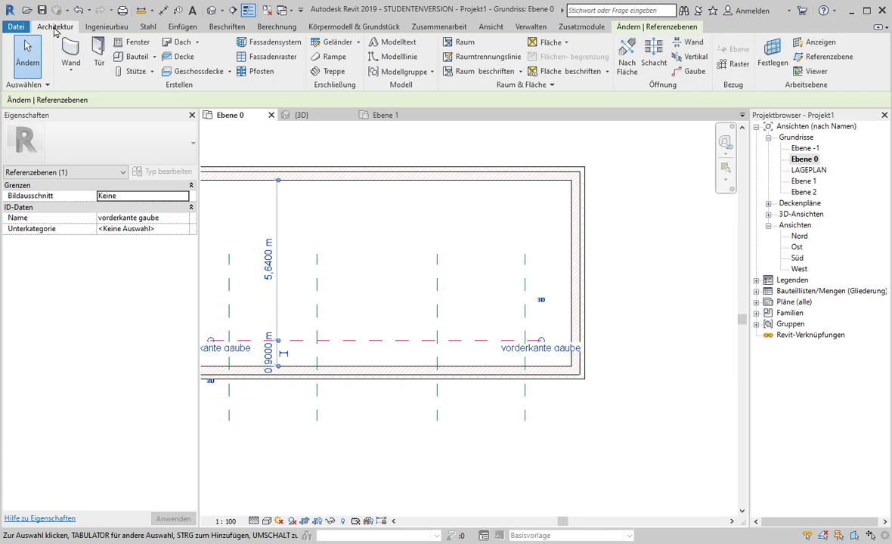
# Step: Draw walls down the left copied plane, along vorderkante gaube, and up the right plane
pyautogui.click(71, 47)
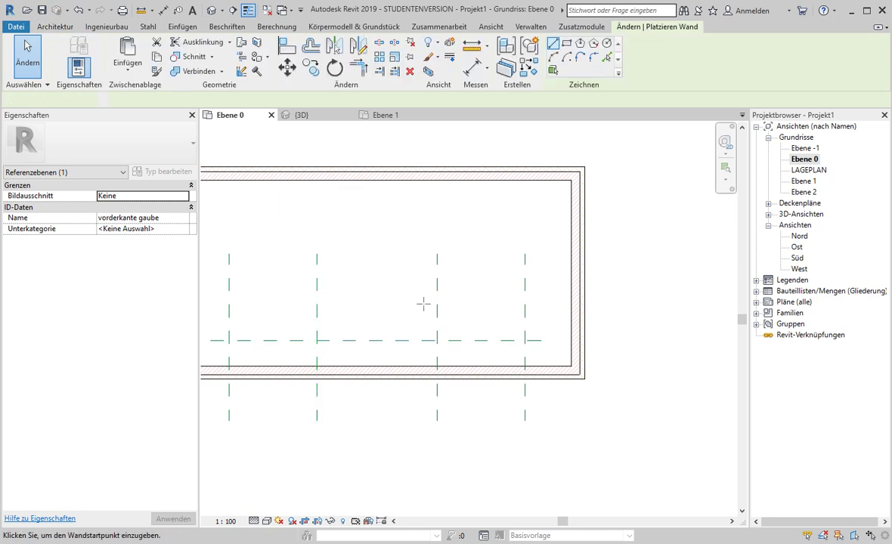
pyautogui.click(437, 254)
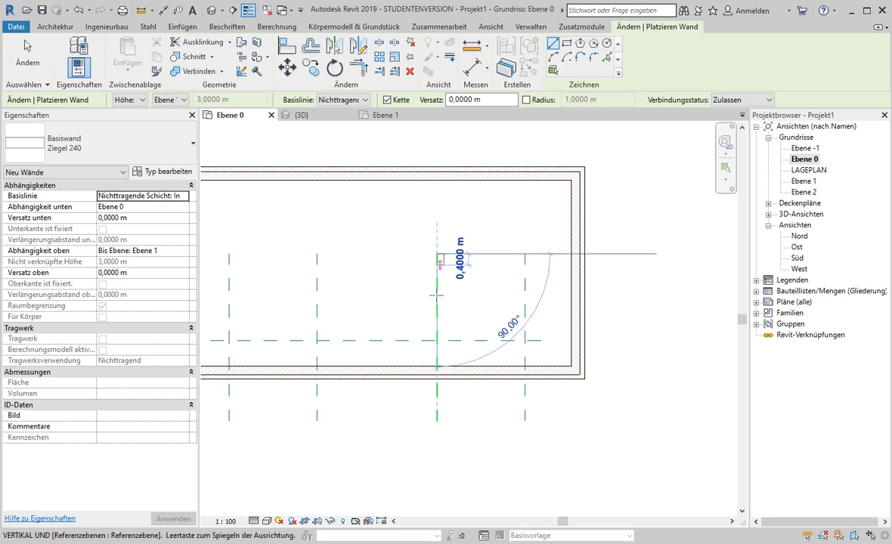
pyautogui.click(438, 342)
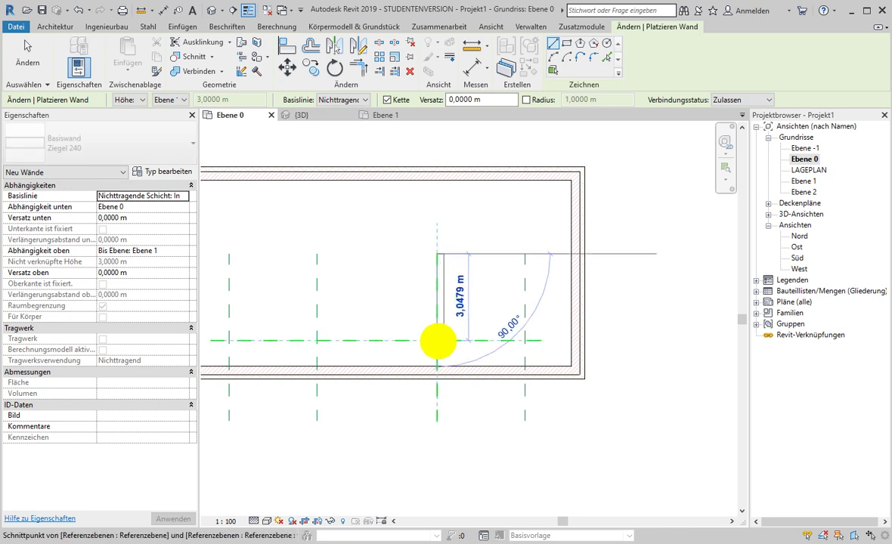
pyautogui.click(524, 341)
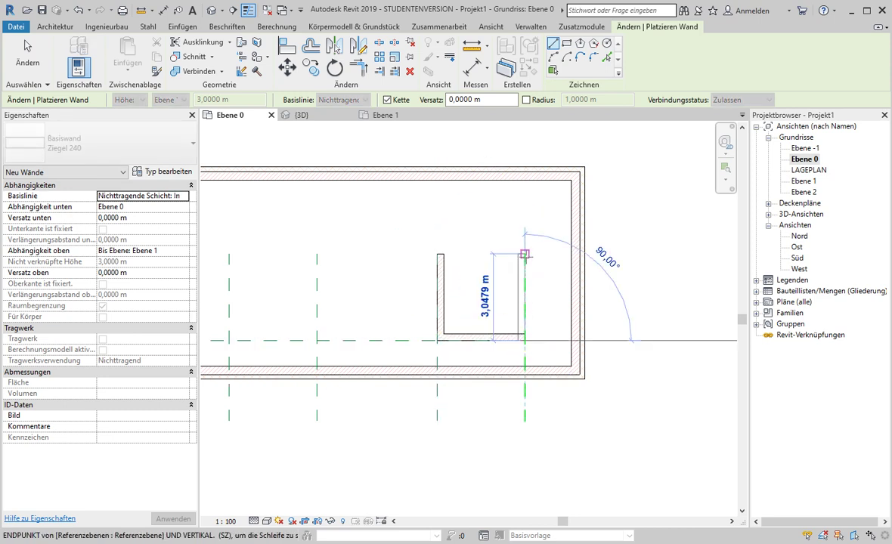
pyautogui.click(524, 254)
pyautogui.press('Escape')
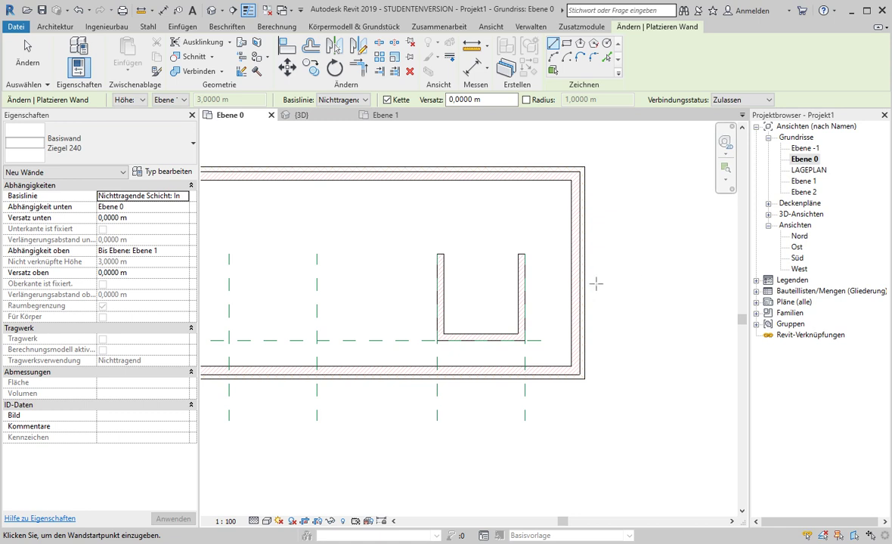
pyautogui.click(521, 334)
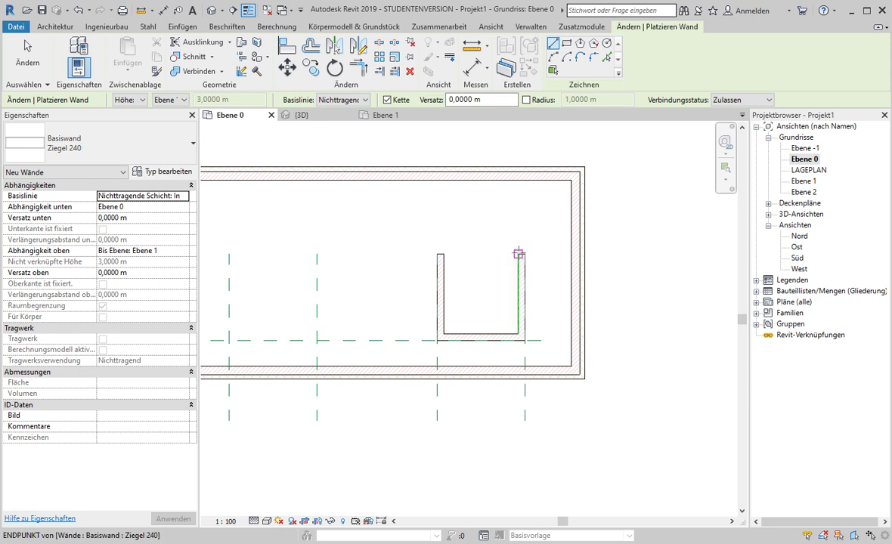
pyautogui.click(520, 259)
pyautogui.press('Escape')
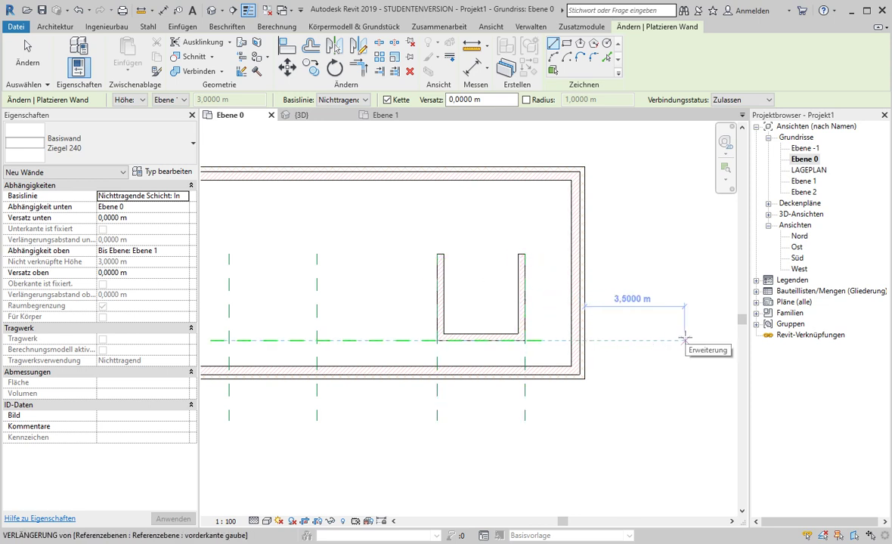
pyautogui.click(28, 54)
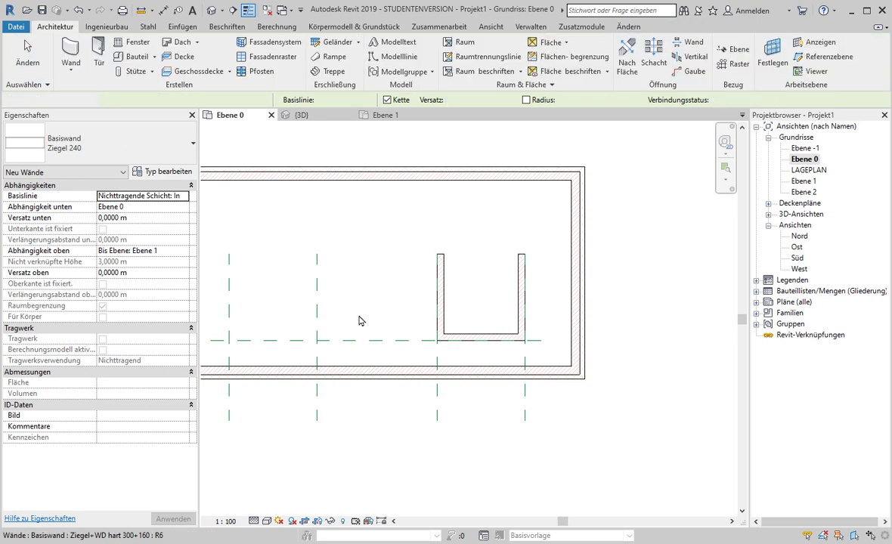
pyautogui.press('Escape')
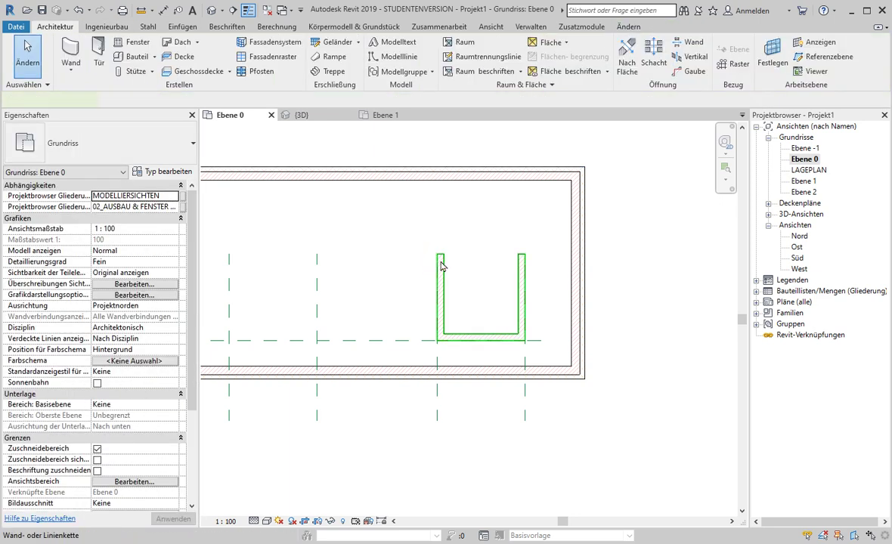
# Step: Set the three U walls' base to Ebene 1 and top to Ebene 2, then view them in 3D
pyautogui.click(442, 266)
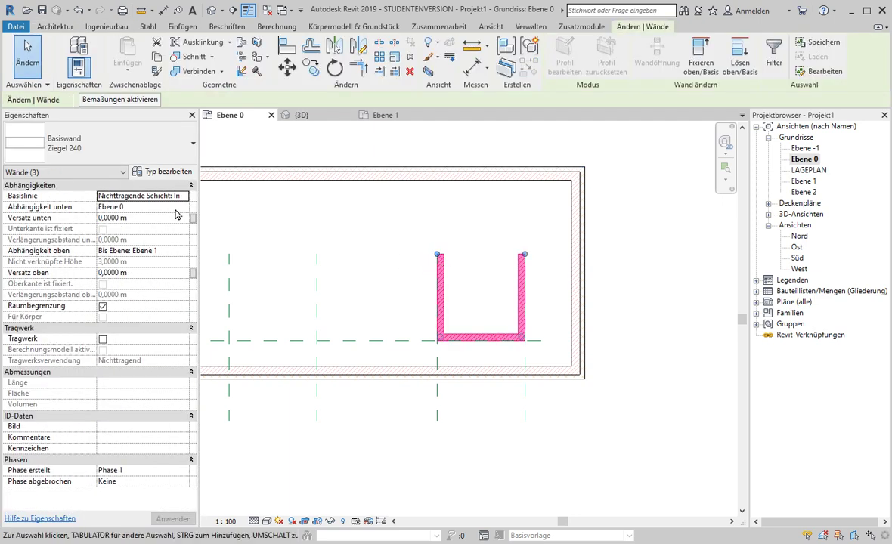
pyautogui.click(182, 206)
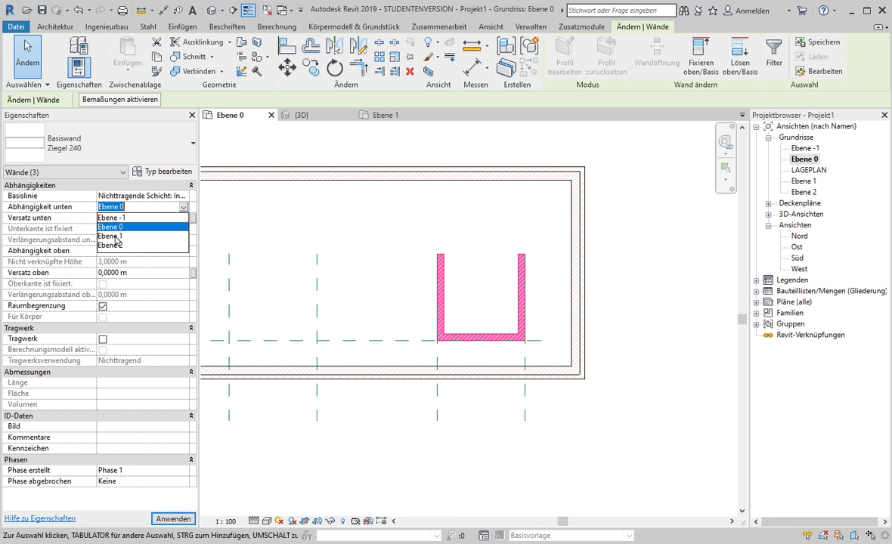
pyautogui.click(115, 238)
pyautogui.click(182, 250)
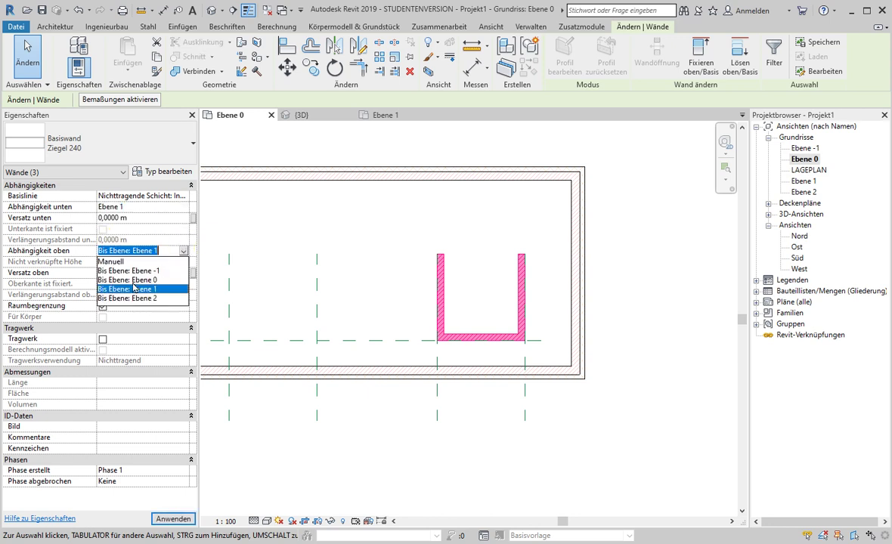
pyautogui.click(127, 299)
pyautogui.click(559, 386)
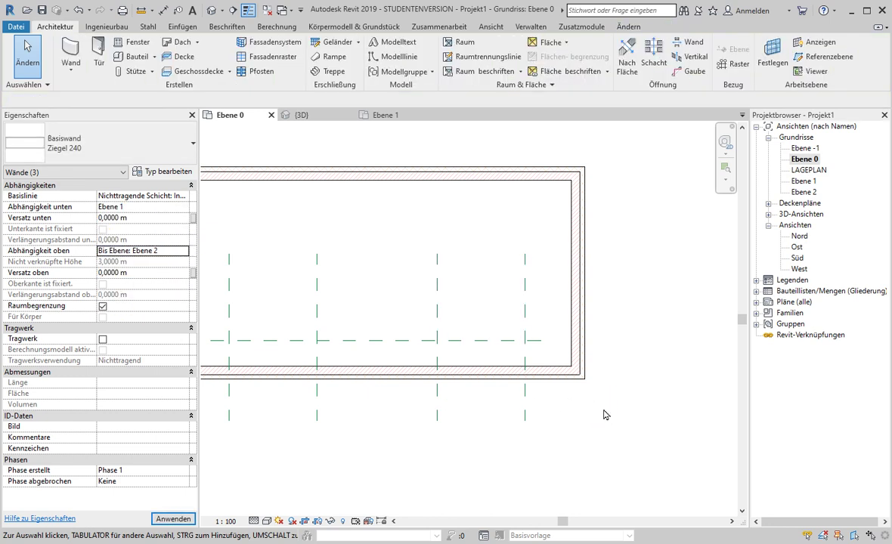
pyautogui.click(212, 10)
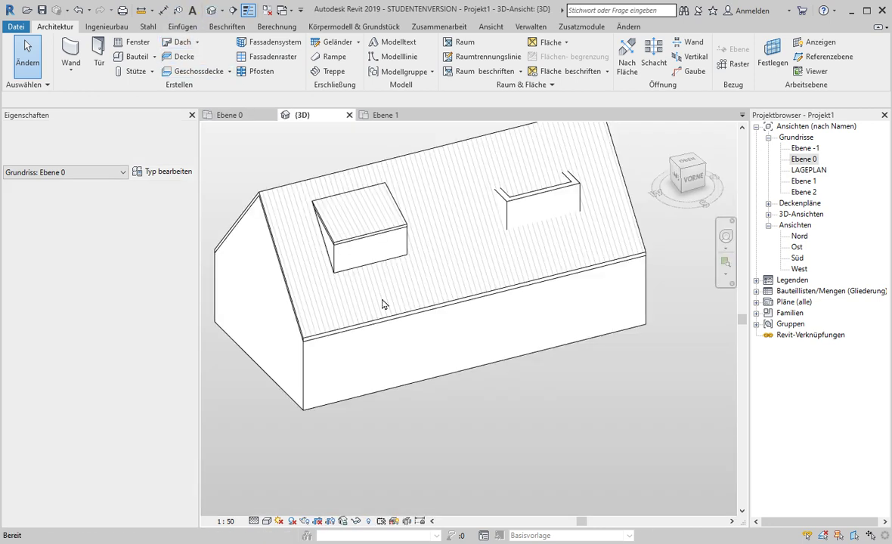
pyautogui.keyDown('shift'); pyautogui.moveTo(563, 361); pyautogui.dragTo(609, 473, button='middle'); pyautogui.keyUp('shift')
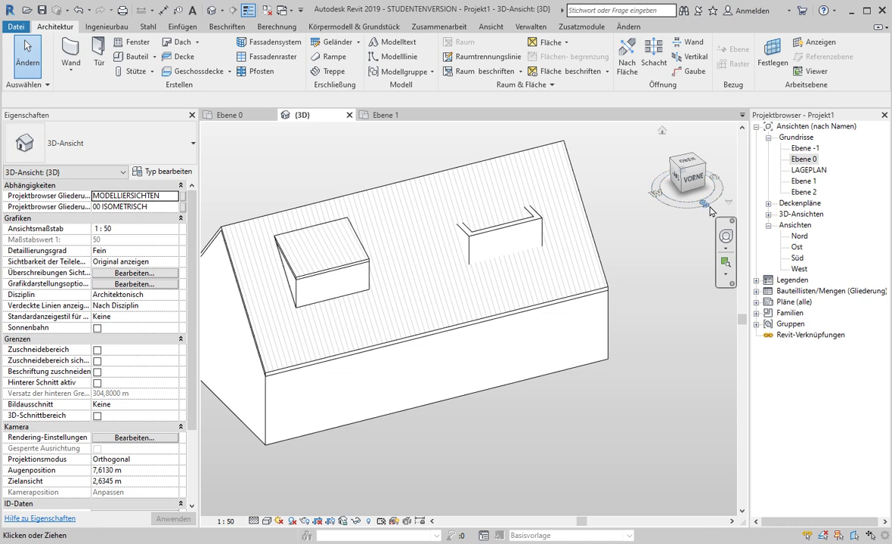
# Step: Open the Süd elevation, zoom in, and begin a Dach über Extrusion roof
pyautogui.doubleClick(797, 259)
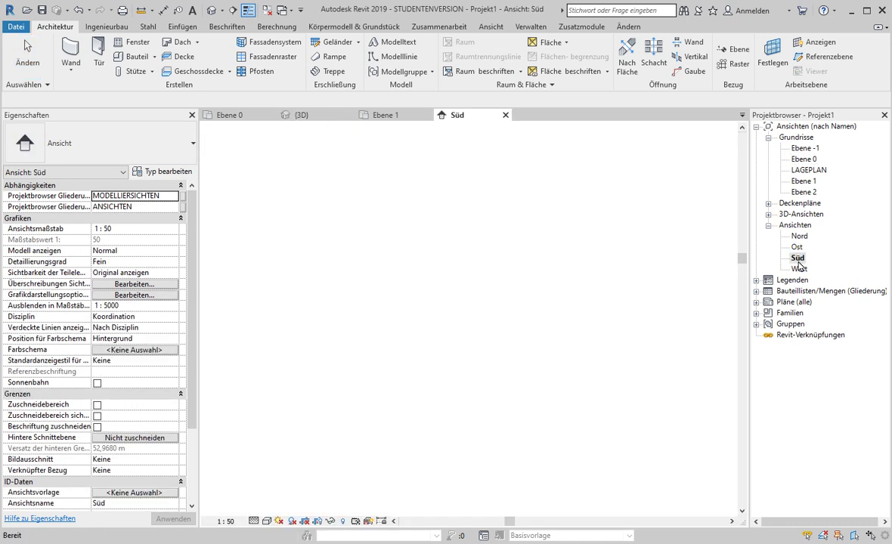
pyautogui.scroll(2, 452, 329)
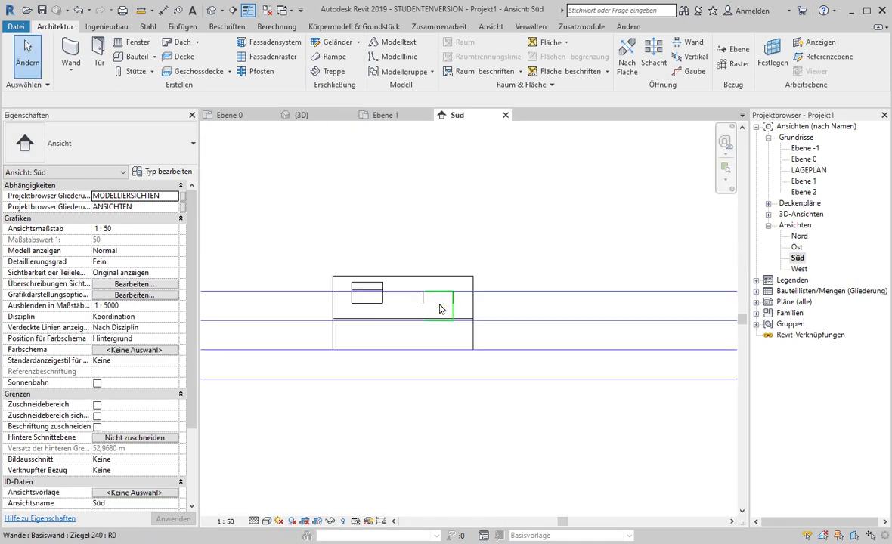
pyautogui.scroll(2, 444, 313)
pyautogui.scroll(2, 441, 309)
pyautogui.scroll(2, 492, 227)
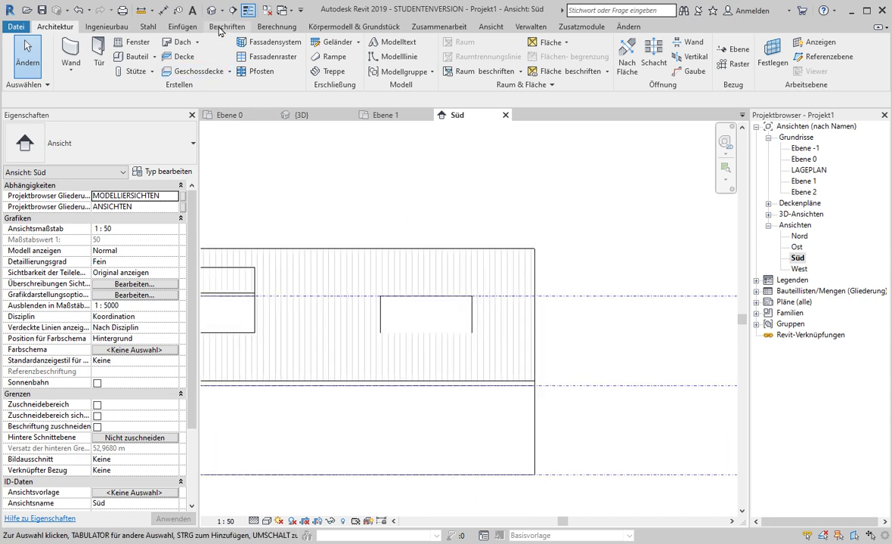
pyautogui.click(181, 42)
pyautogui.click(198, 89)
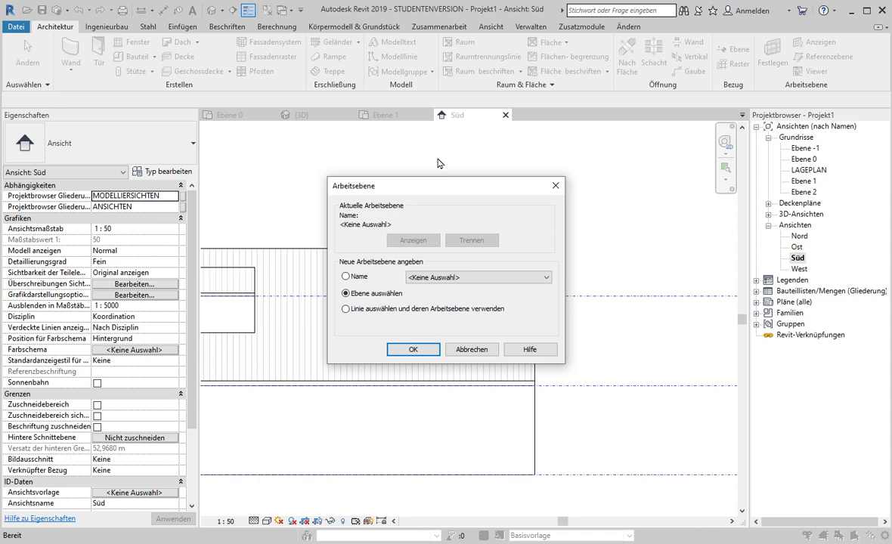
# Step: Use Referenzebene: vorderkante gaube as the work plane, keeping Ebene 2 with 0,0000 m offset
pyautogui.click(358, 280)
pyautogui.click(546, 278)
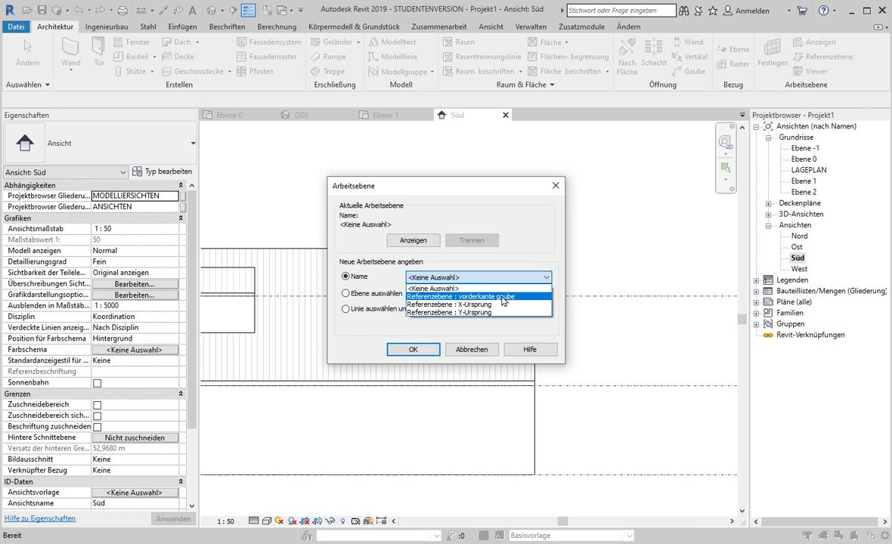
pyautogui.click(461, 298)
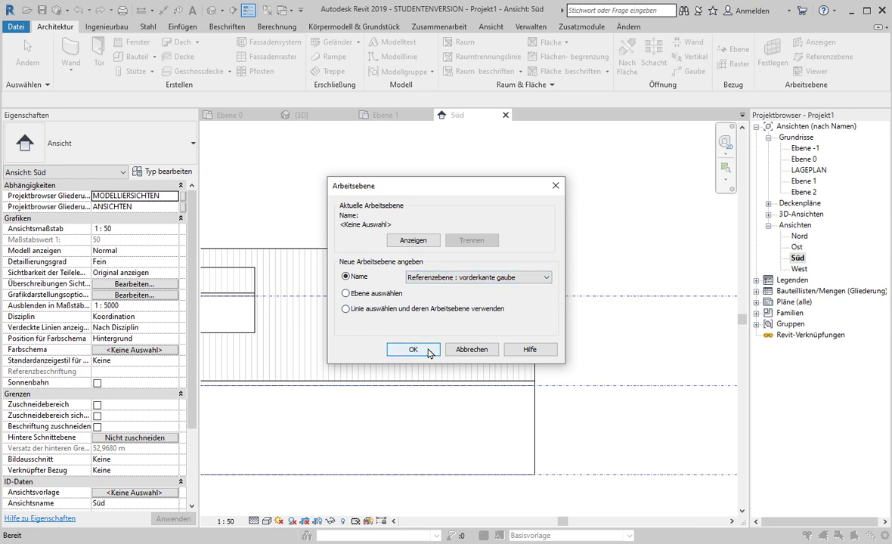
pyautogui.click(429, 353)
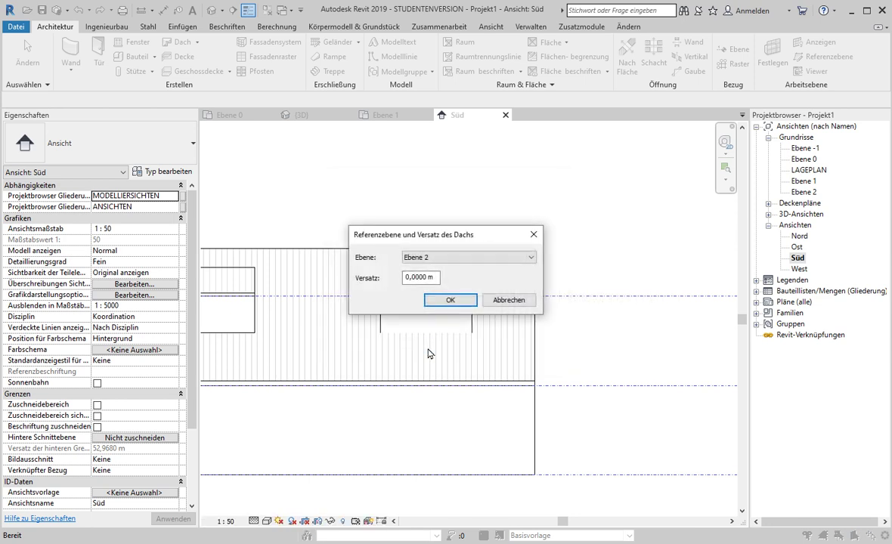
pyautogui.moveTo(454, 235); pyautogui.dragTo(434, 153)
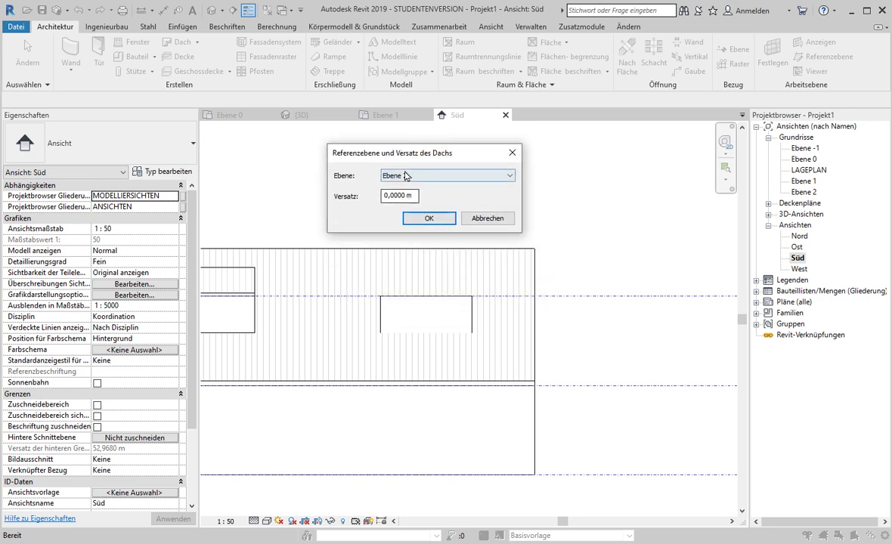
pyautogui.click(428, 218)
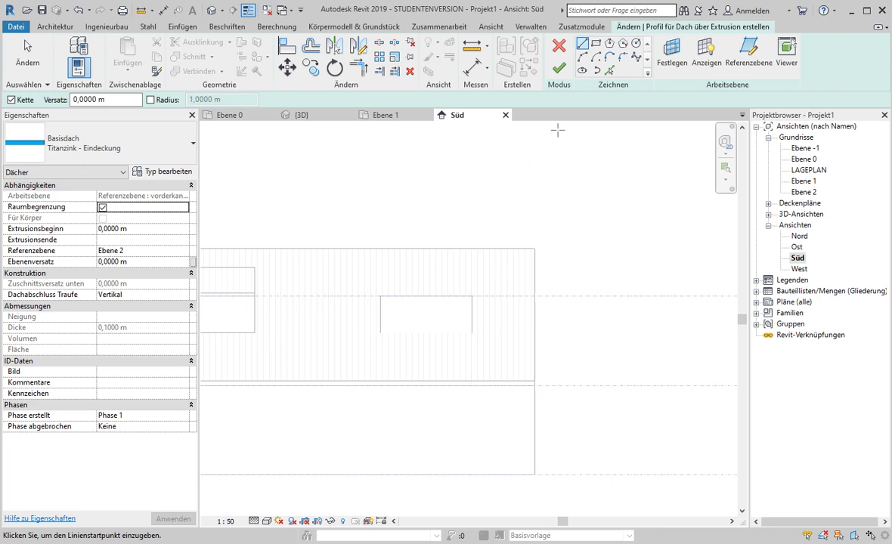
# Step: Sketch a start-end-radius arc between the right dormer's two wall corners, then view it in 3D
pyautogui.click(584, 60)
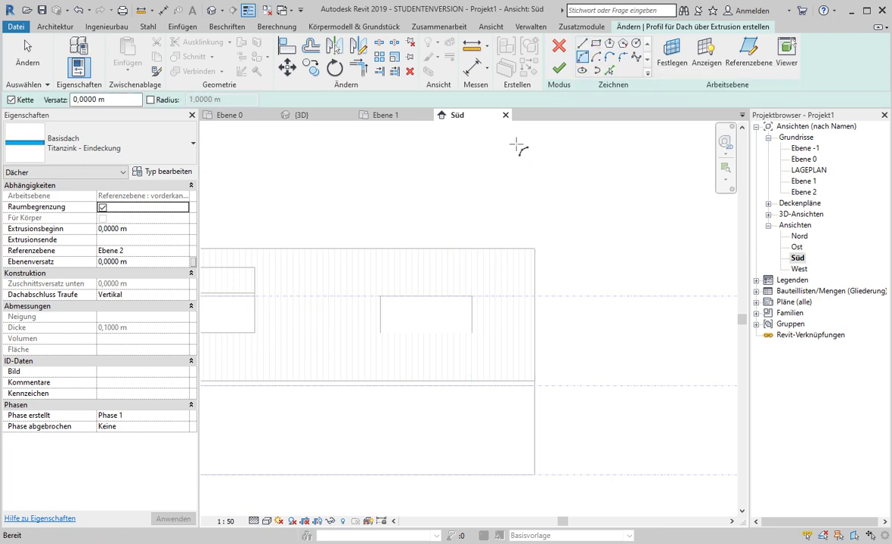
pyautogui.click(379, 299)
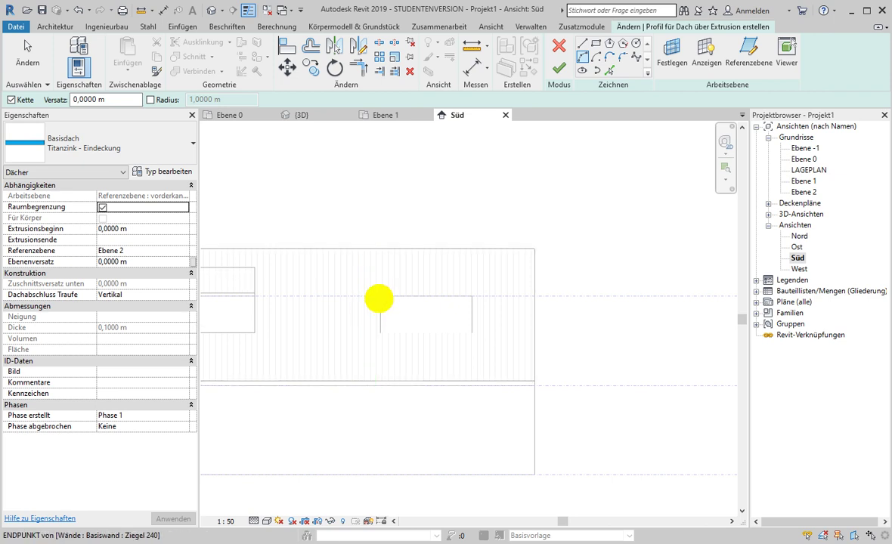
pyautogui.click(469, 298)
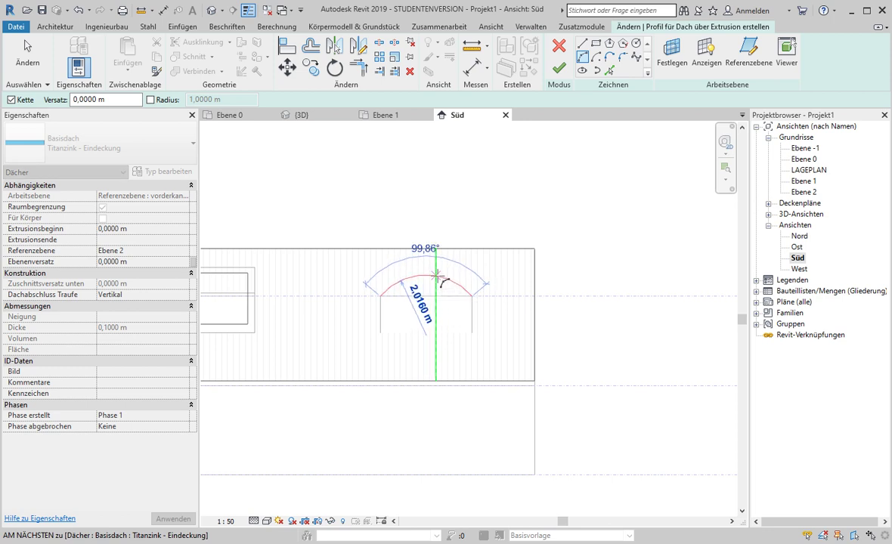
pyautogui.click(428, 277)
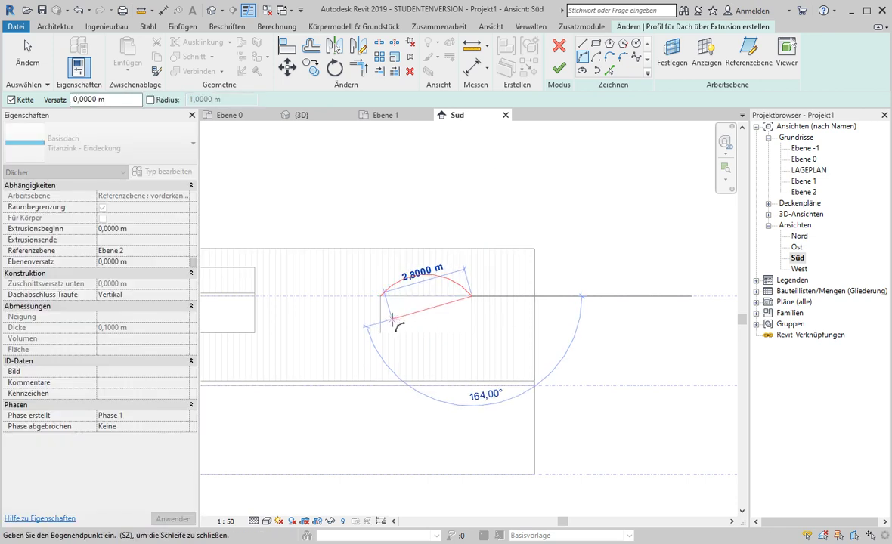
pyautogui.click(30, 52)
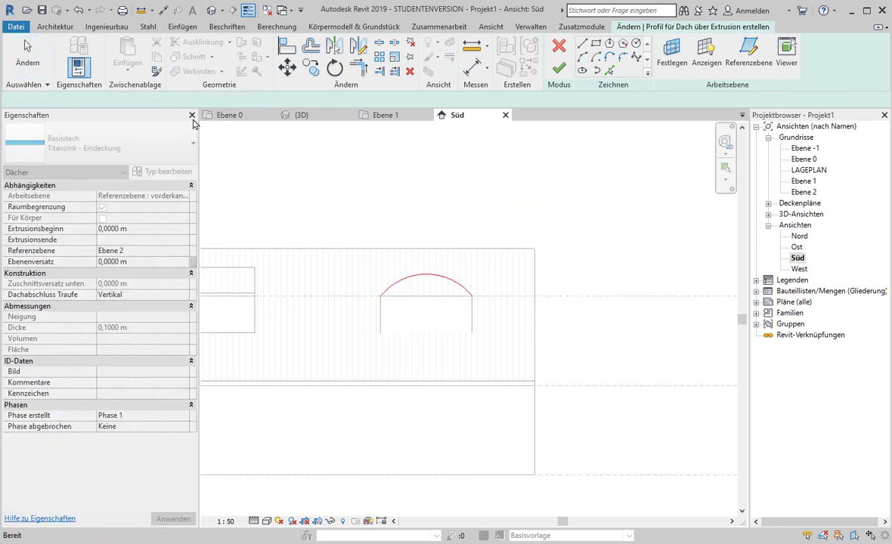
pyautogui.moveTo(384, 211); pyautogui.dragTo(494, 189, button='middle')
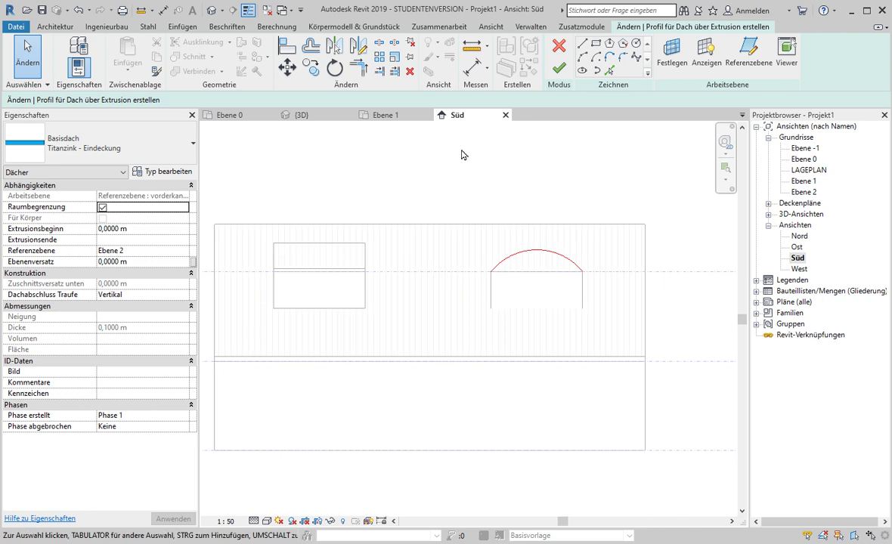
pyautogui.click(212, 10)
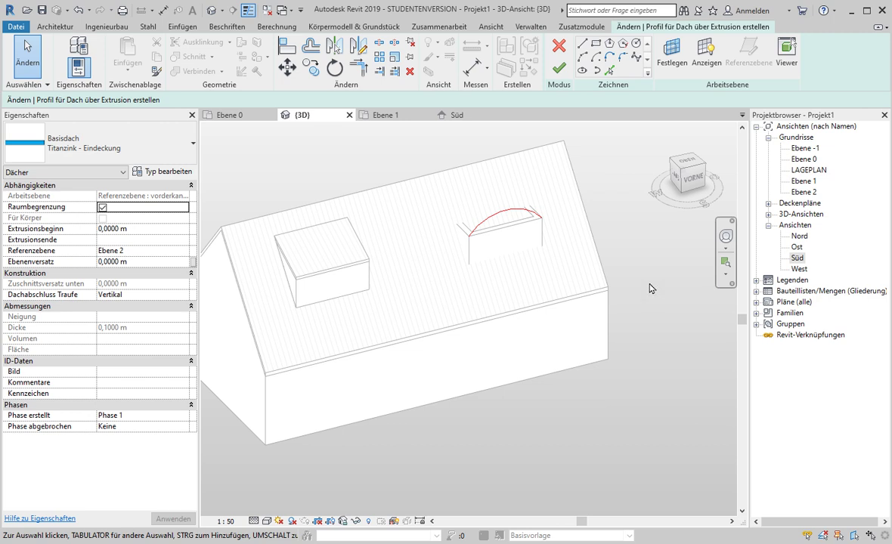
# Step: Complete the arched Titanzink extrusion roof over the second dormer and deselect it
pyautogui.click(559, 70)
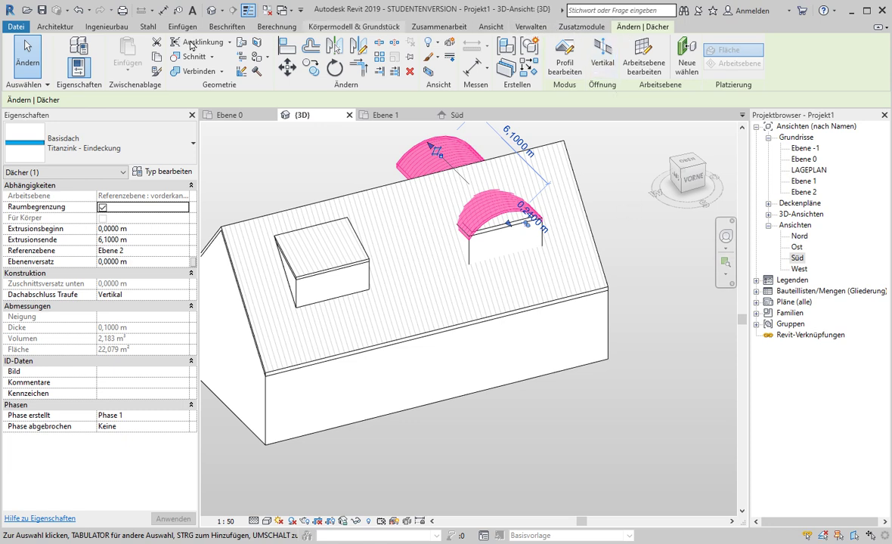
pyautogui.click(24, 50)
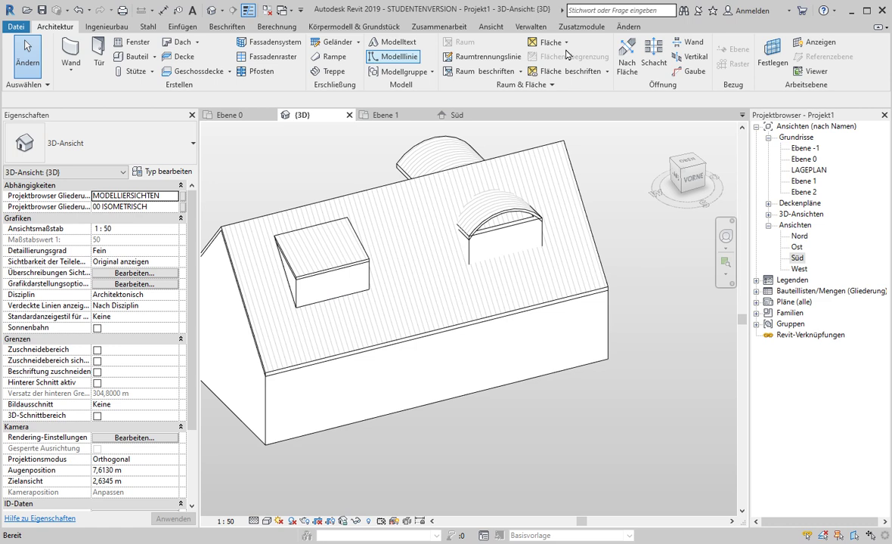
# Step: Join the barrel roof's end edge onto the main roof
pyautogui.click(628, 27)
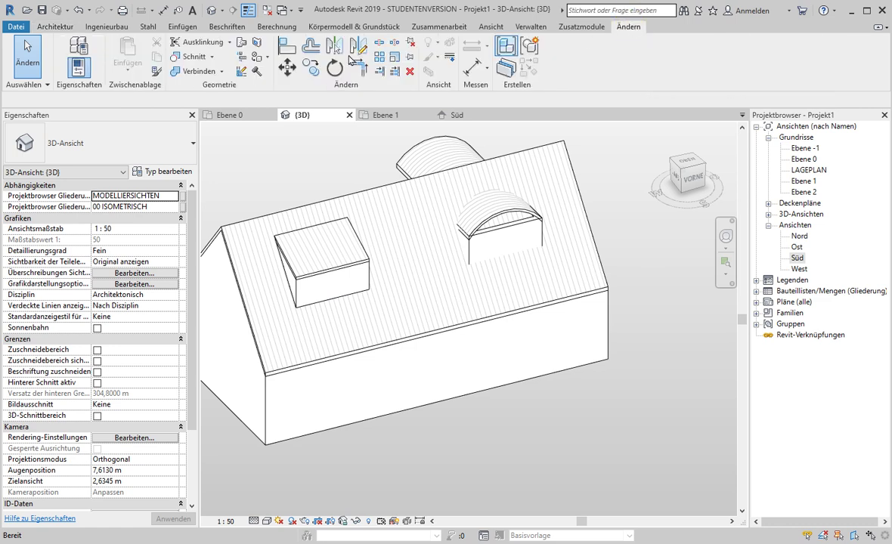
pyautogui.click(242, 43)
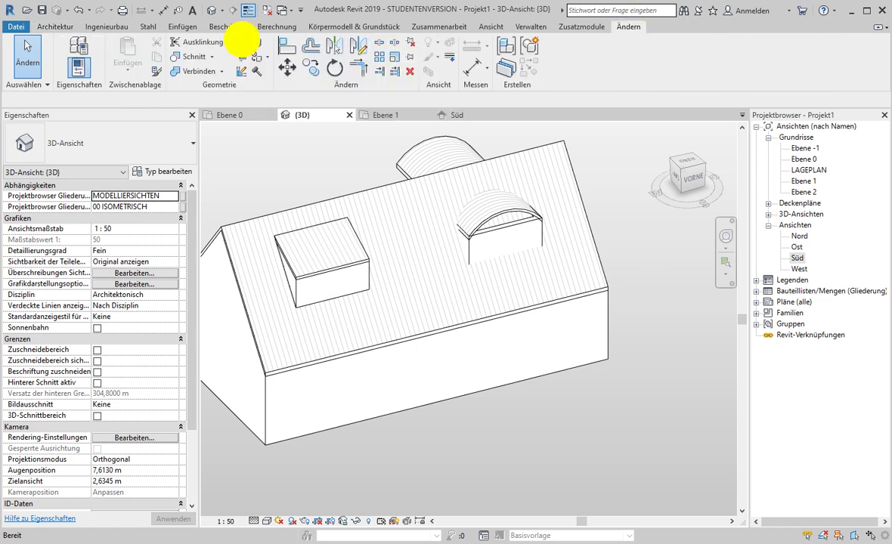
pyautogui.click(415, 148)
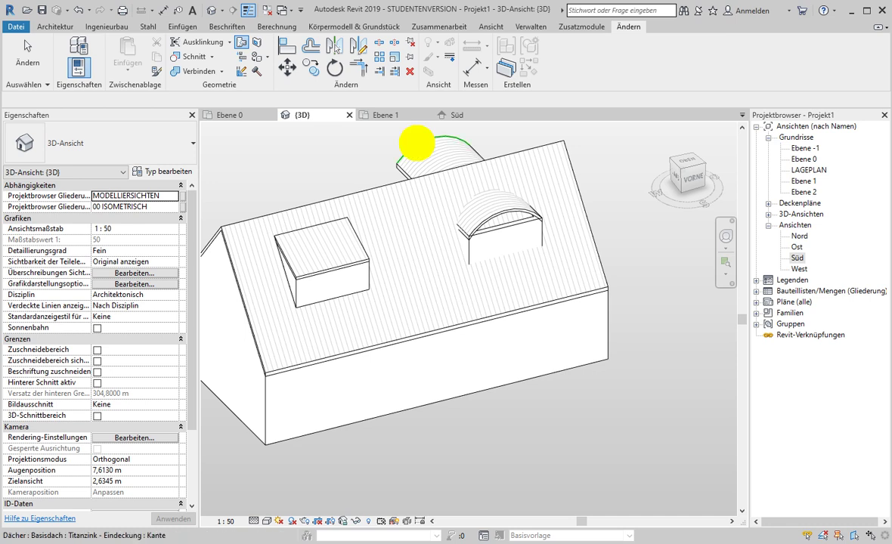
pyautogui.click(387, 205)
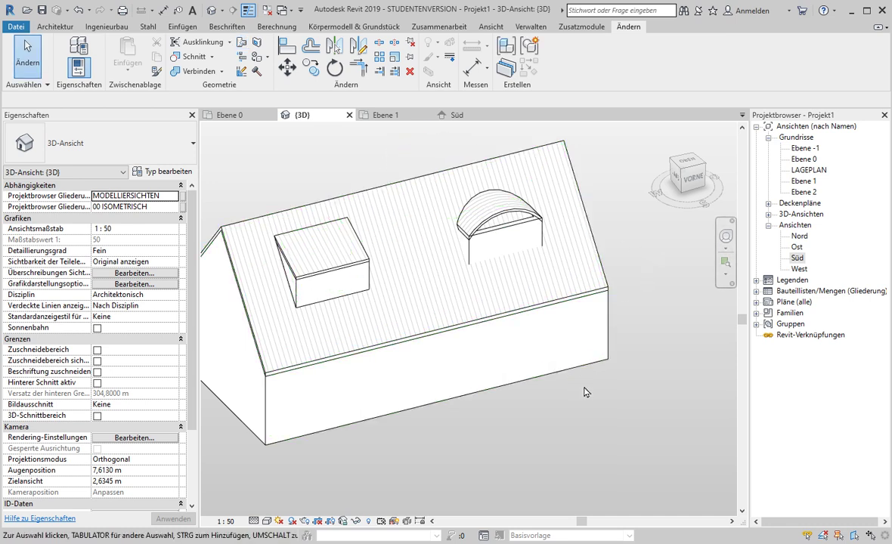
# Step: Attach the barrel dormer's three walls: tops to the arched roof, bases to the main roof
pyautogui.press('Tab')
pyautogui.click(526, 226)
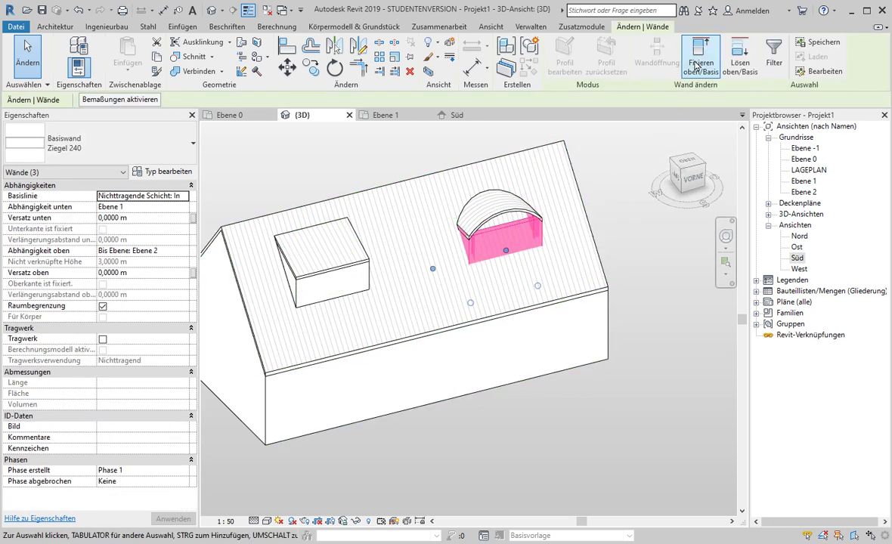
pyautogui.click(701, 55)
pyautogui.click(513, 212)
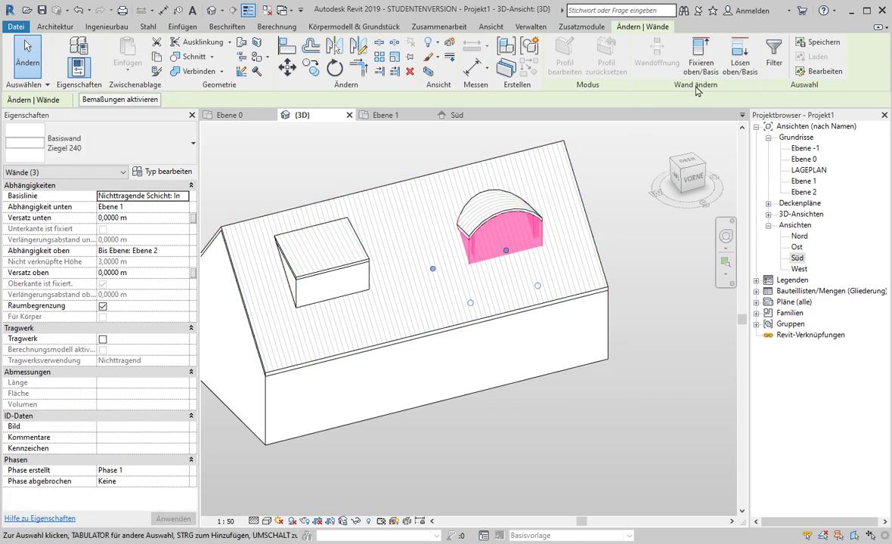
pyautogui.click(741, 50)
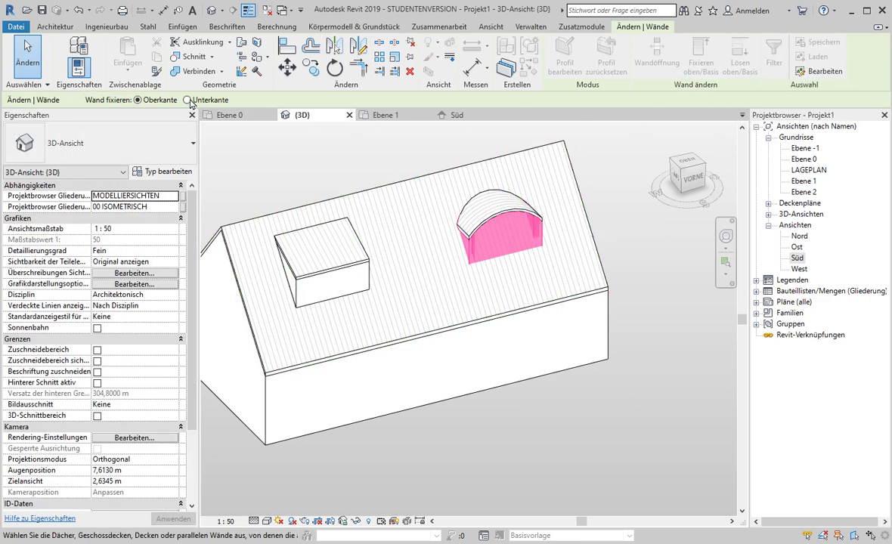
pyautogui.click(187, 100)
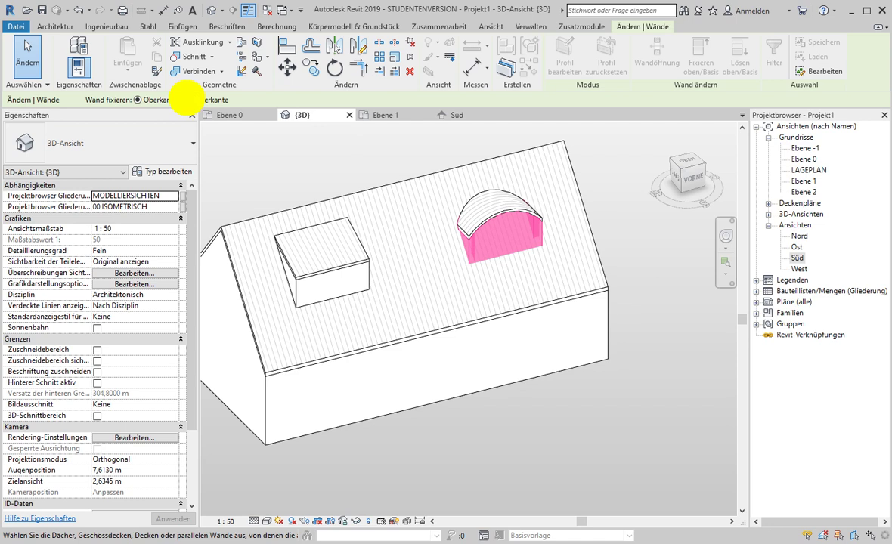
pyautogui.click(477, 156)
# Step: From a front view, start a dormer opening (Öffnung > Gaube) on the main Titanzink roof
pyautogui.click(659, 345)
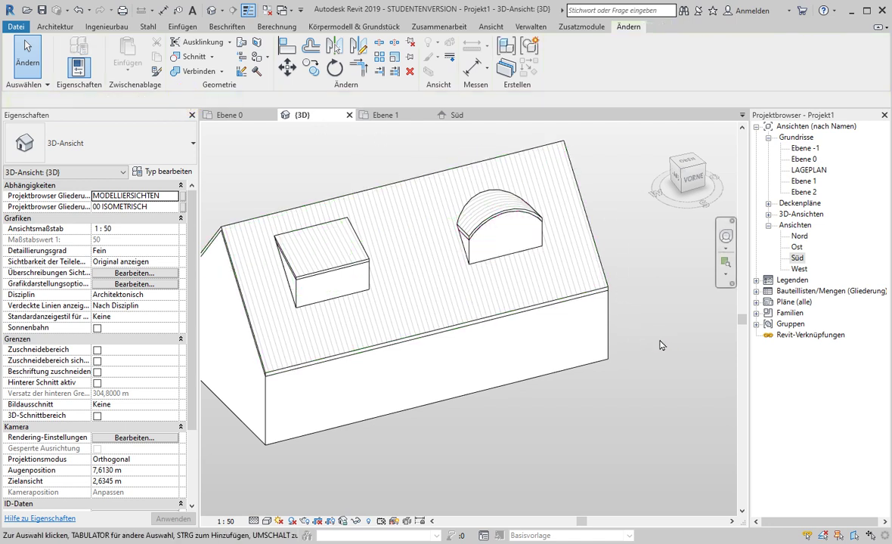
pyautogui.moveTo(430, 408)
pyautogui.keyDown('shift'); pyautogui.mouseDown(button='middle')
pyautogui.moveTo(497, 414)
pyautogui.moveTo(368, 430)
pyautogui.mouseUp(button='middle'); pyautogui.keyUp('shift')
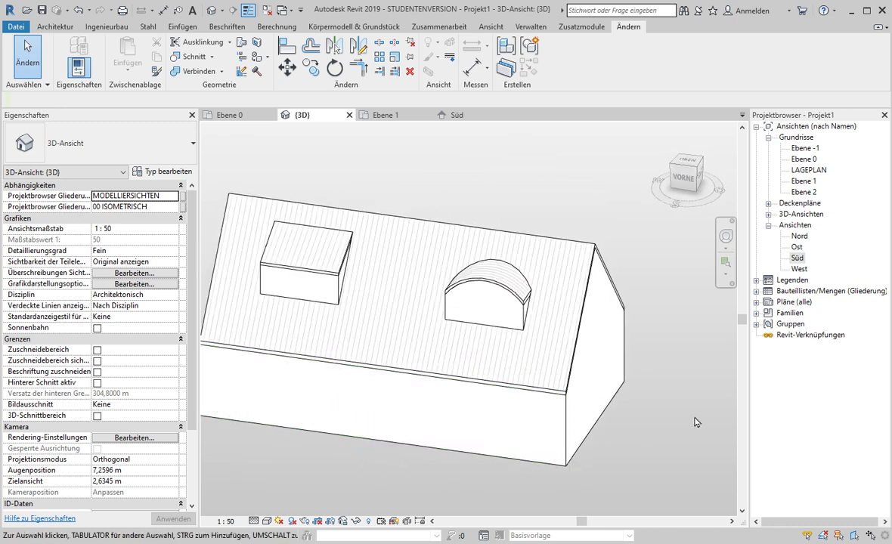
pyautogui.click(48, 26)
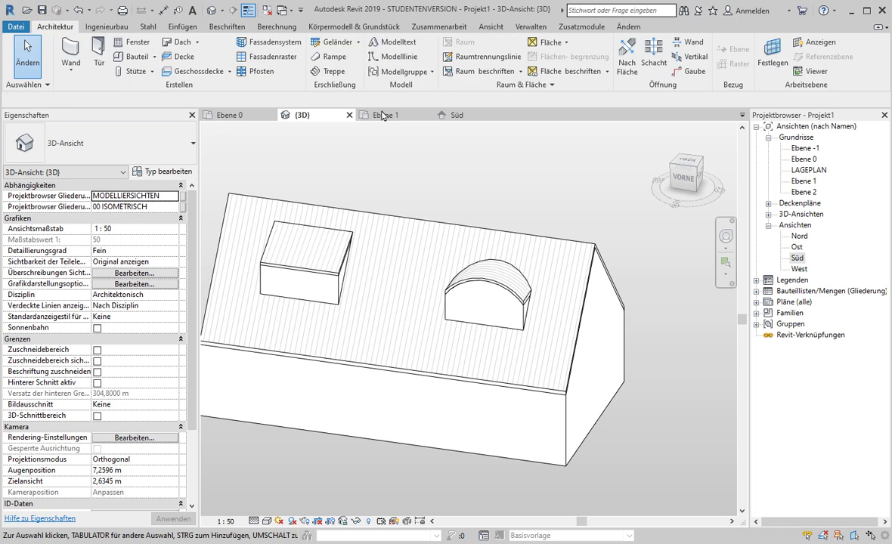
pyautogui.click(693, 74)
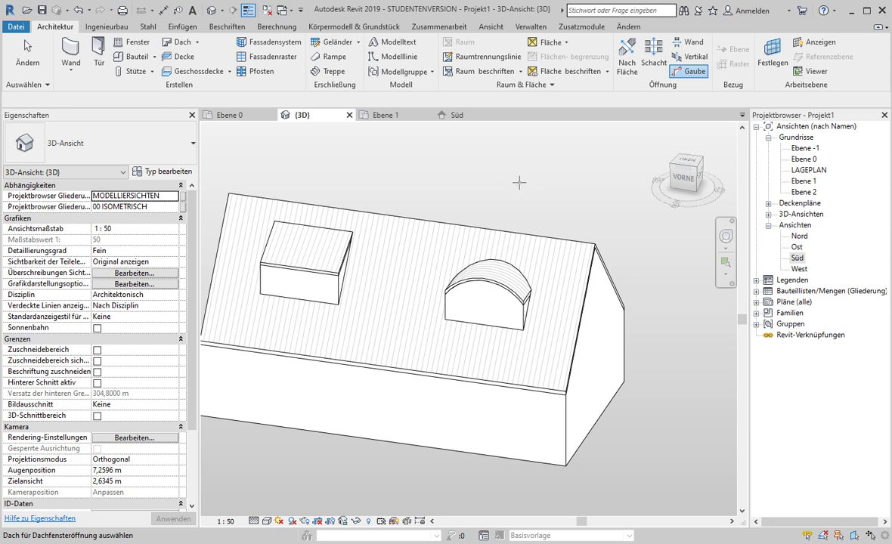
pyautogui.click(470, 221)
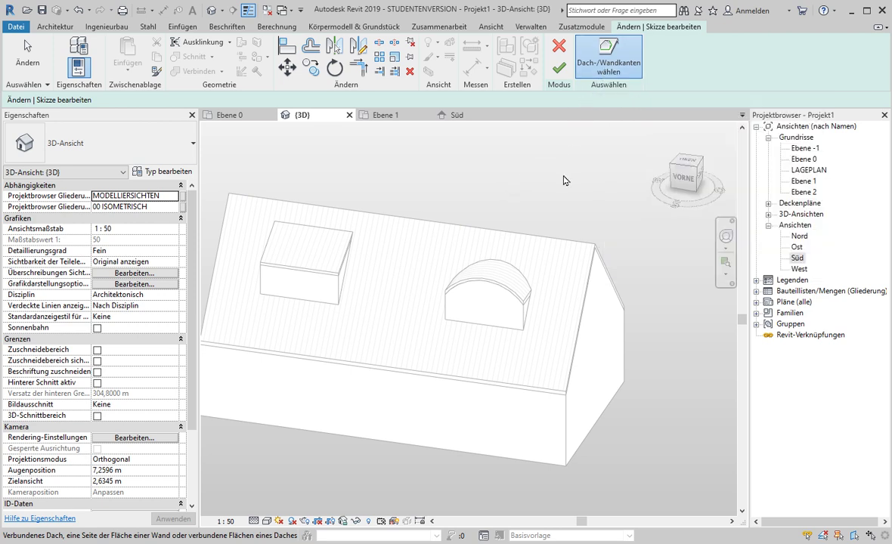
# Step: Switch the view to wireframe and orbit to see the barrel dormer's side
pyautogui.click(266, 521)
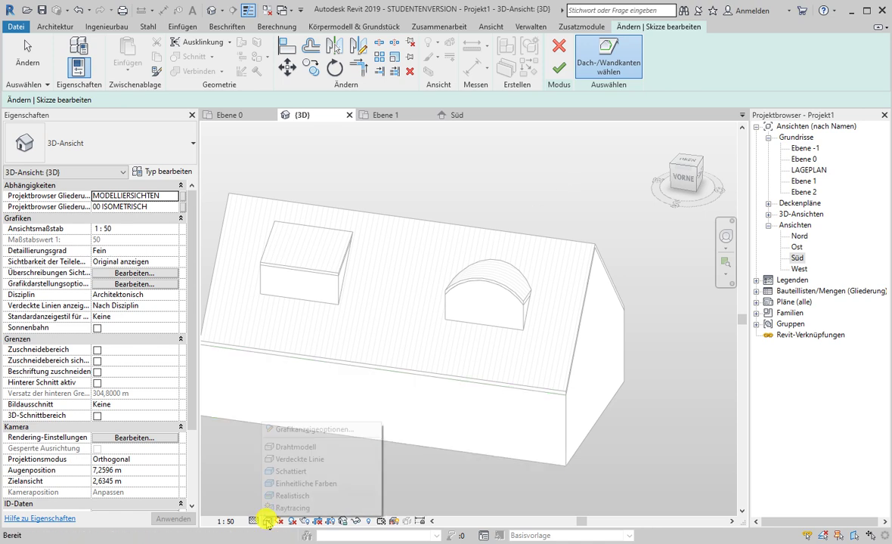
pyautogui.click(276, 415)
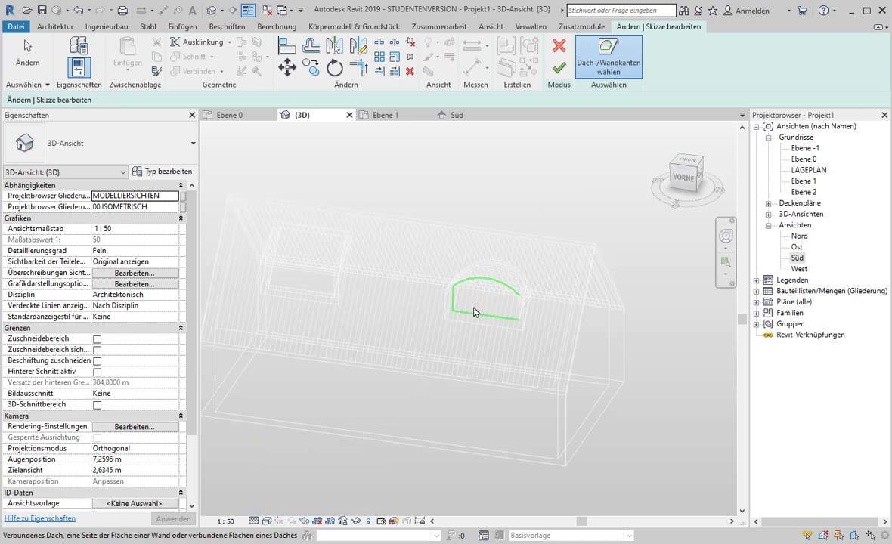
pyautogui.scroll(2, 472, 309)
pyautogui.scroll(1, 469, 325)
pyautogui.scroll(2, 461, 355)
pyautogui.keyDown('shift'); pyautogui.moveTo(454, 374); pyautogui.dragTo(484, 363, button='middle'); pyautogui.keyUp('shift')
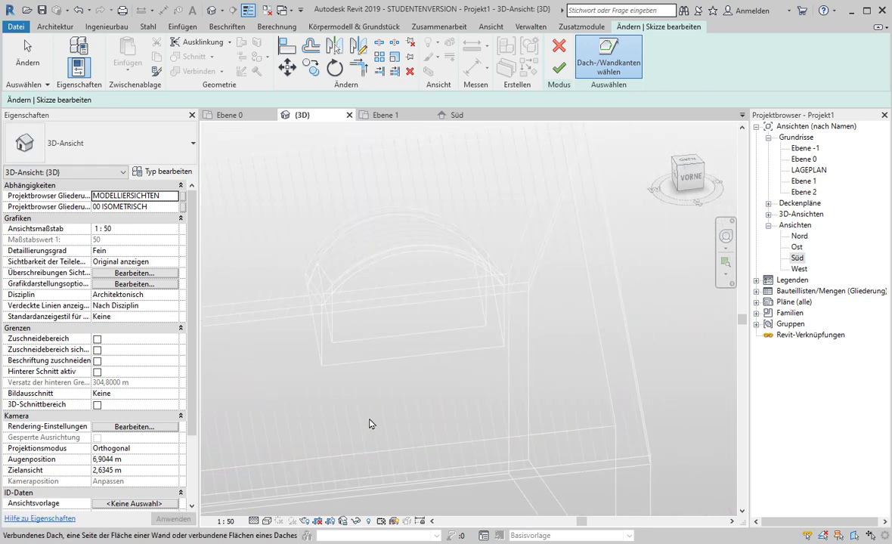
pyautogui.moveTo(368, 423)
pyautogui.keyDown('shift'); pyautogui.mouseDown(button='middle')
pyautogui.moveTo(440, 425)
pyautogui.moveTo(415, 437)
pyautogui.moveTo(401, 417)
pyautogui.mouseUp(button='middle'); pyautogui.keyUp('shift')
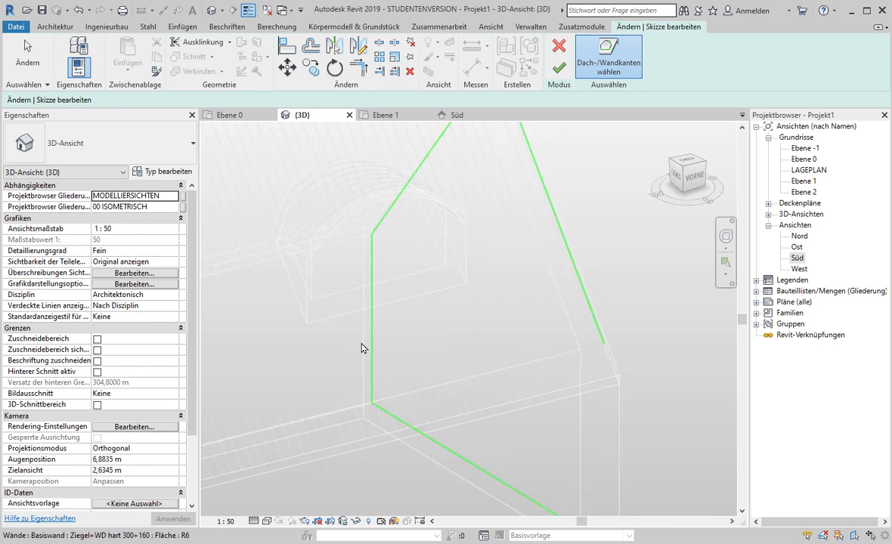
# Step: Trace the opening from the dormer wall edges and arched roof edge, joining the arc to the right wall
pyautogui.click(347, 298)
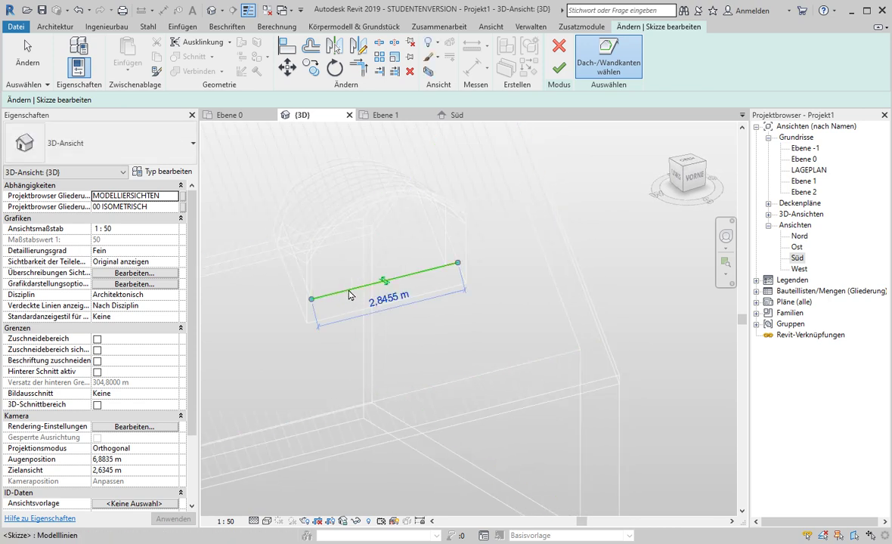
pyautogui.click(431, 236)
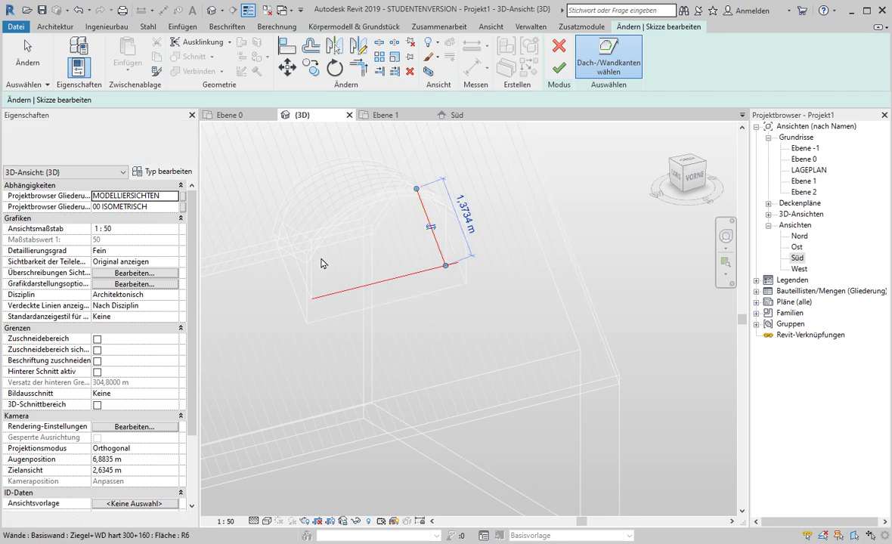
pyautogui.click(303, 282)
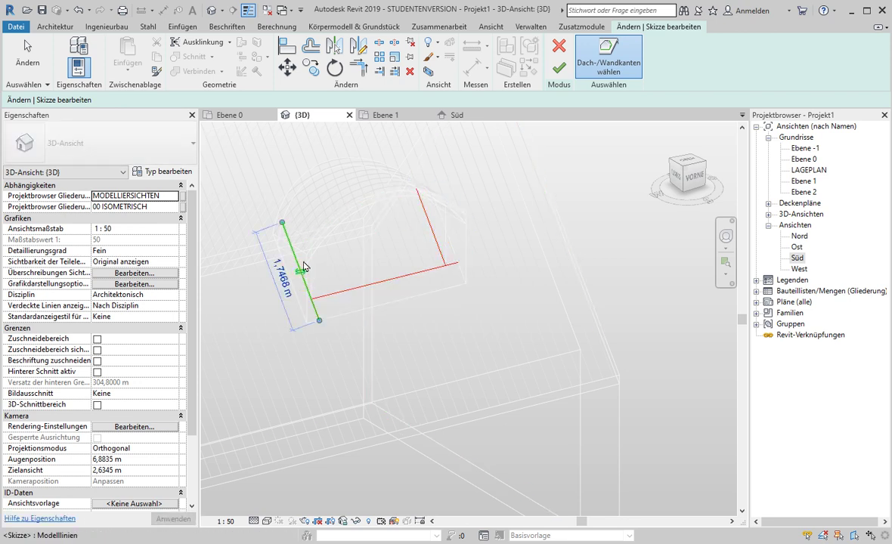
pyautogui.click(310, 181)
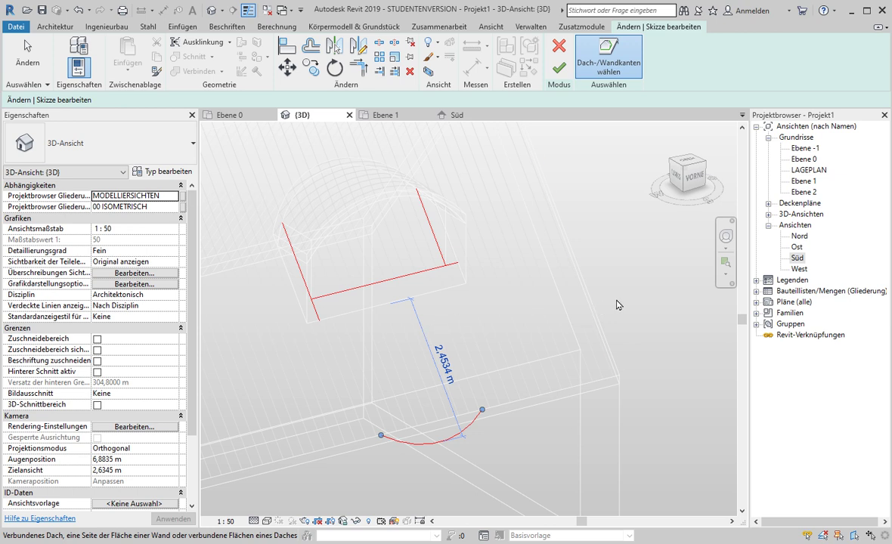
pyautogui.scroll(-2, 622, 286)
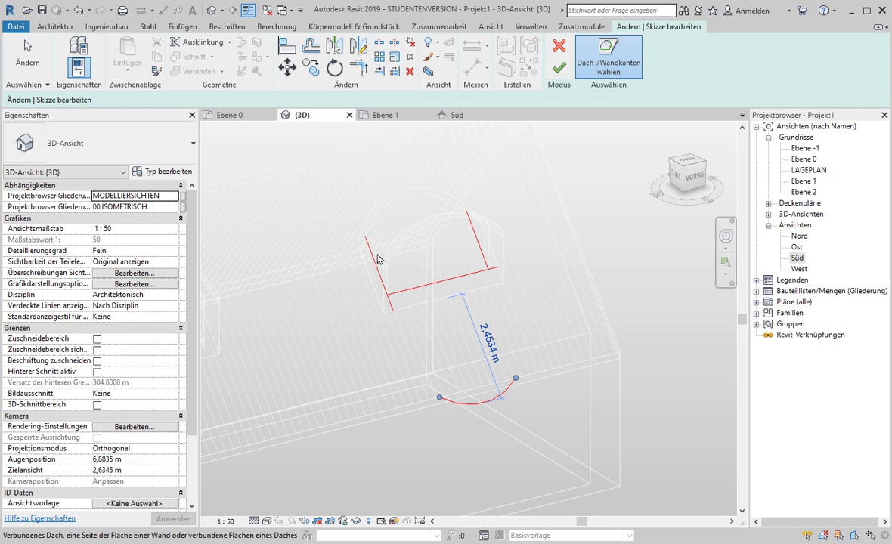
pyautogui.click(515, 375)
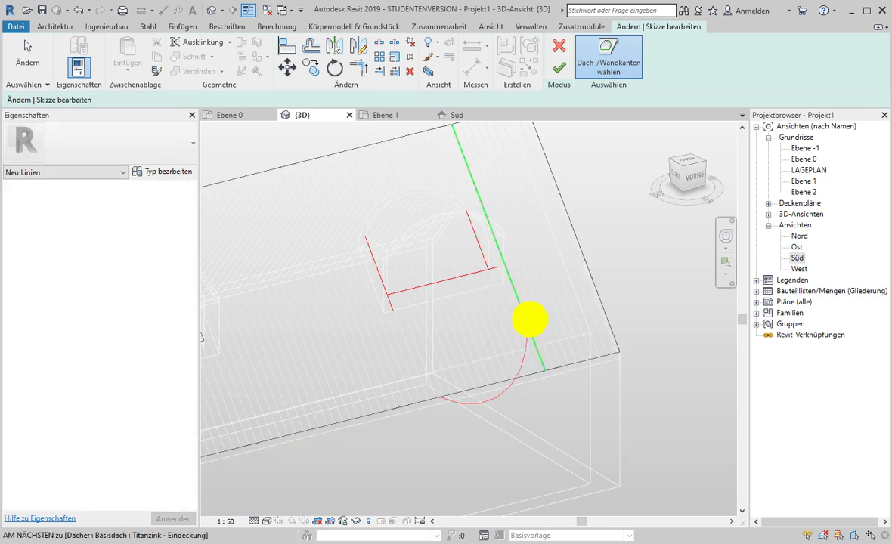
pyautogui.click(371, 239)
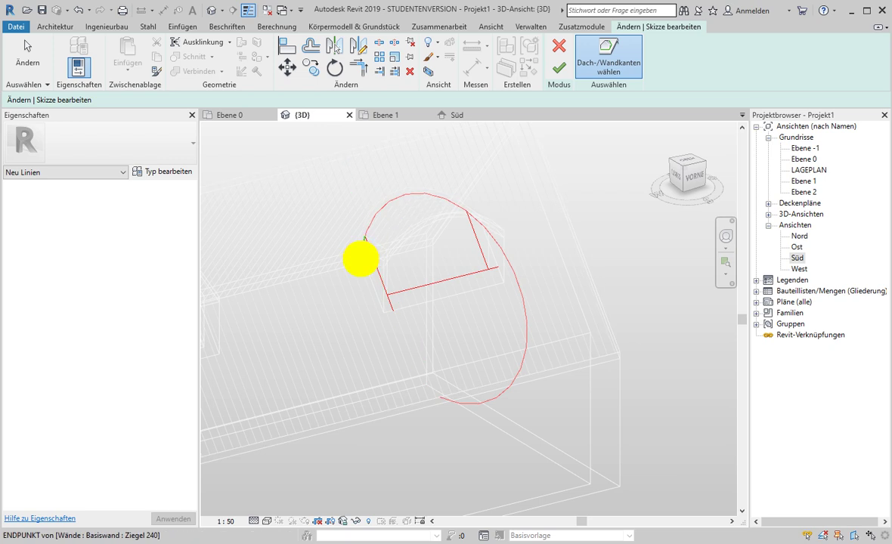
pyautogui.click(441, 395)
pyautogui.moveTo(535, 337); pyautogui.dragTo(529, 292)
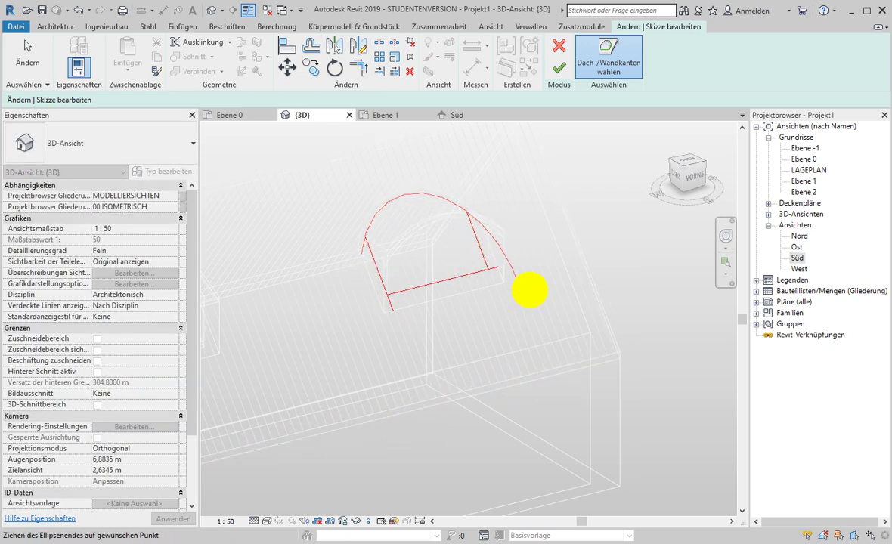
pyautogui.moveTo(510, 247); pyautogui.dragTo(495, 240)
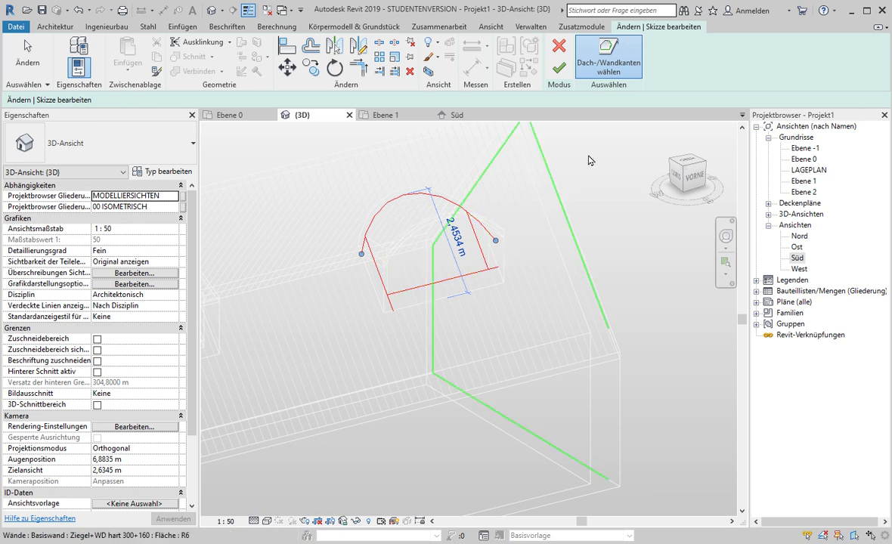
# Step: Cut the barrel dormer opening into the roof and set the visual style to Verdeckte Linie
pyautogui.click(559, 67)
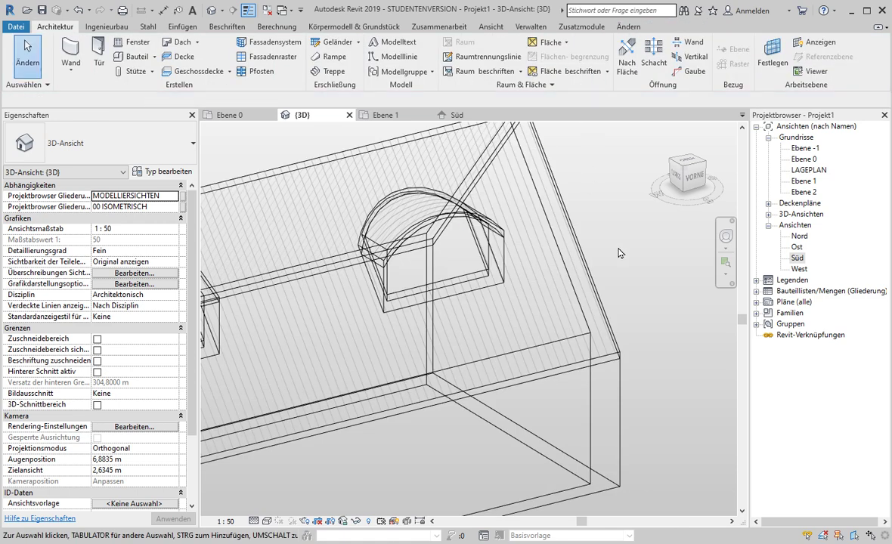
pyautogui.click(267, 522)
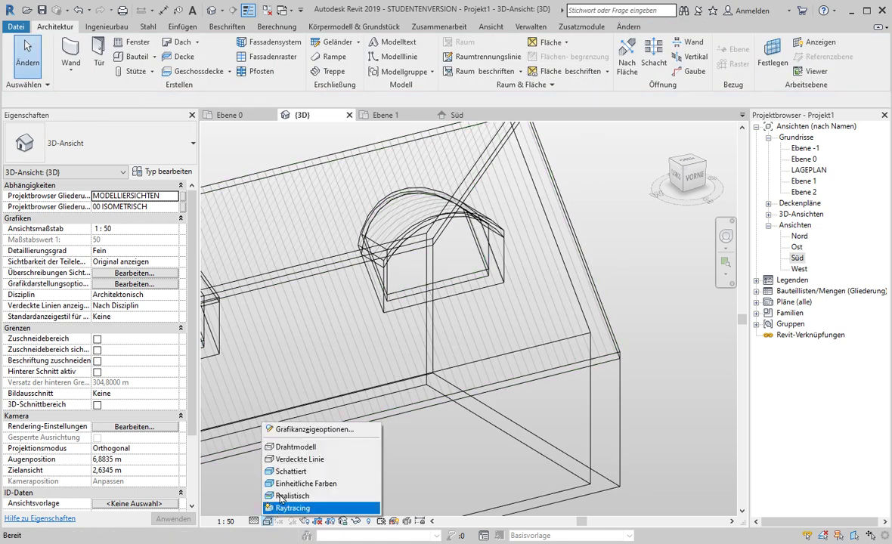
pyautogui.click(293, 460)
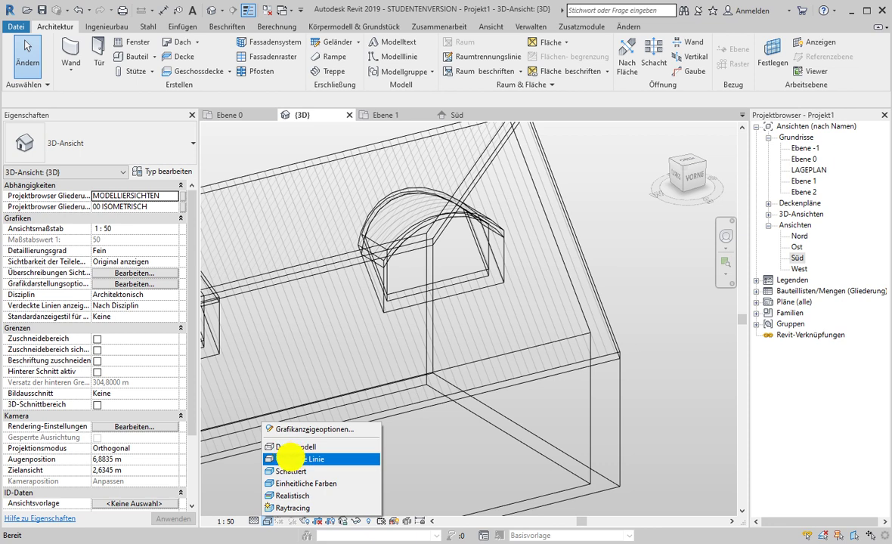
# Step: Orbit to a more frontal view and begin placing an FE 1 tlg - DrehKipp window
pyautogui.scroll(-3, 635, 306)
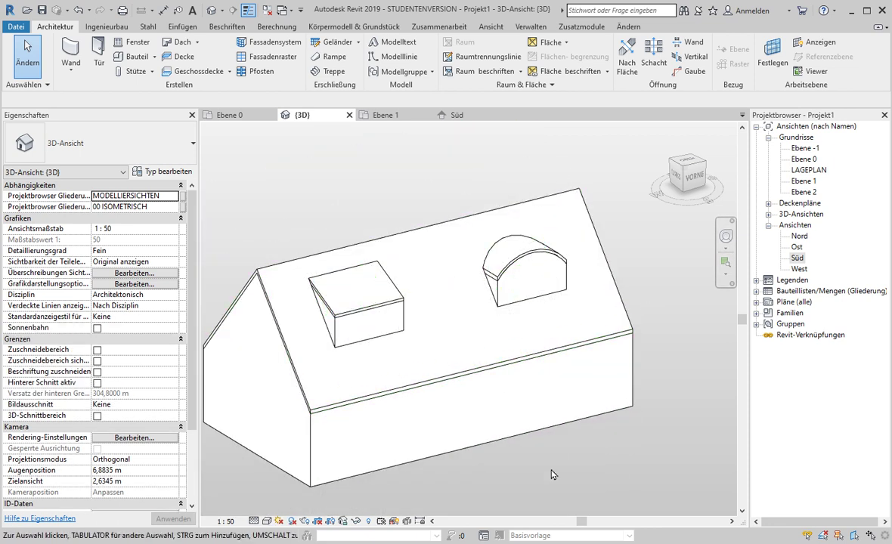
pyautogui.moveTo(552, 471)
pyautogui.keyDown('shift'); pyautogui.mouseDown(button='middle')
pyautogui.moveTo(550, 432)
pyautogui.moveTo(331, 457)
pyautogui.moveTo(312, 390)
pyautogui.moveTo(325, 439)
pyautogui.moveTo(608, 437)
pyautogui.moveTo(612, 499)
pyautogui.moveTo(557, 462)
pyautogui.mouseUp(button='middle'); pyautogui.keyUp('shift')
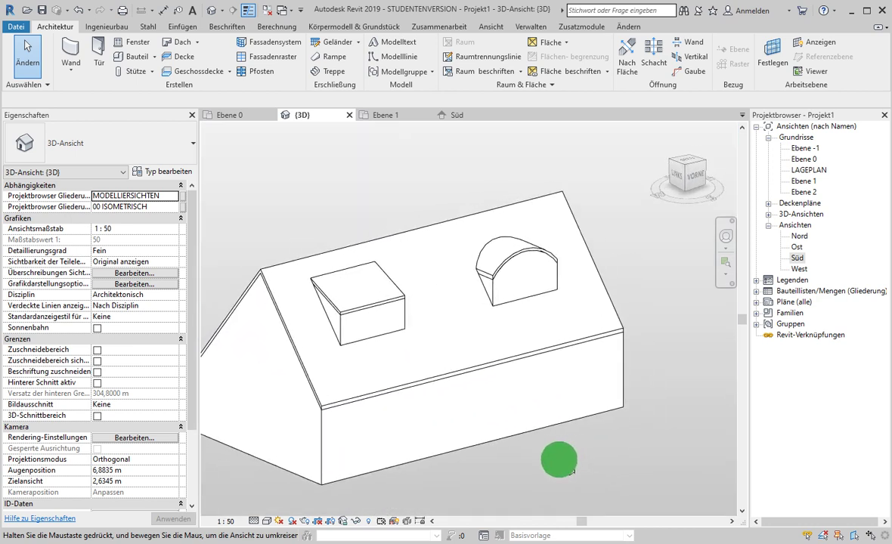
pyautogui.click(129, 41)
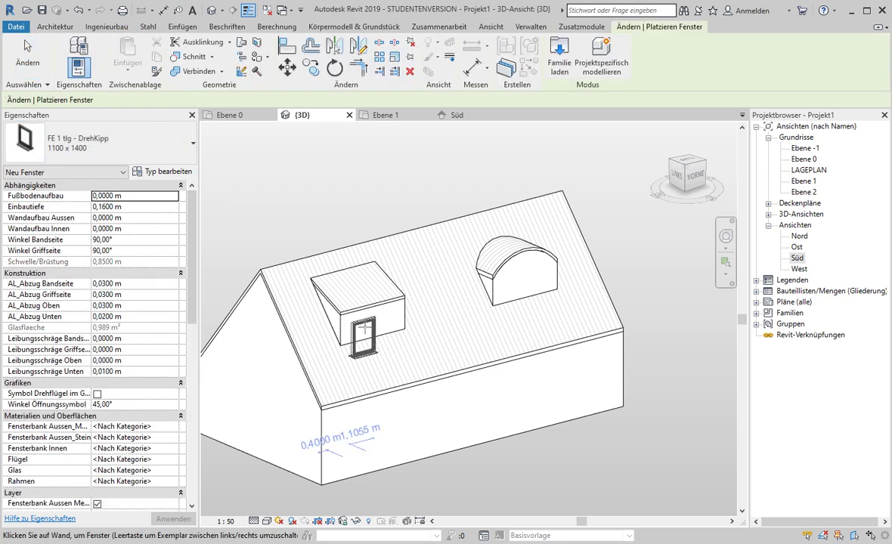
# Step: Duplicate the FE 1 tlg - DrehKipp 1100 x 1400 type as 'kleines fenster' with height 0,8000 m
pyautogui.click(180, 146)
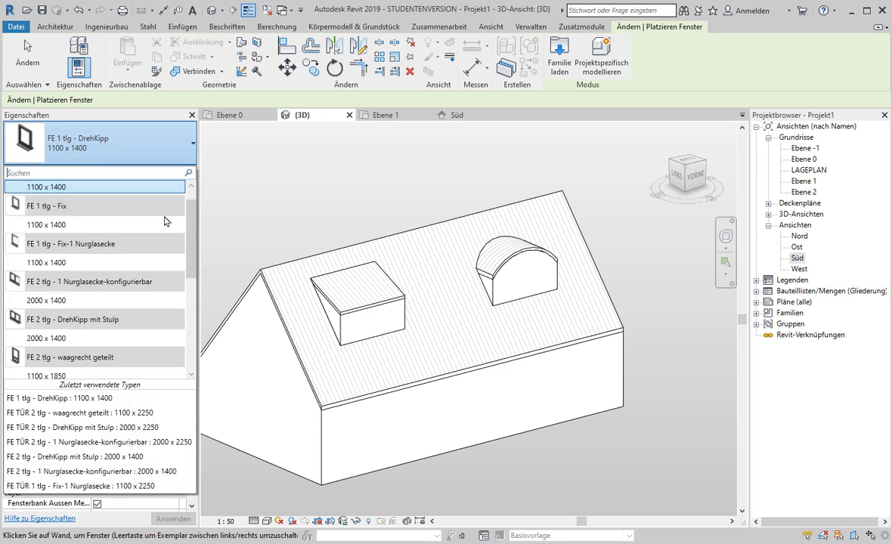
pyautogui.click(158, 148)
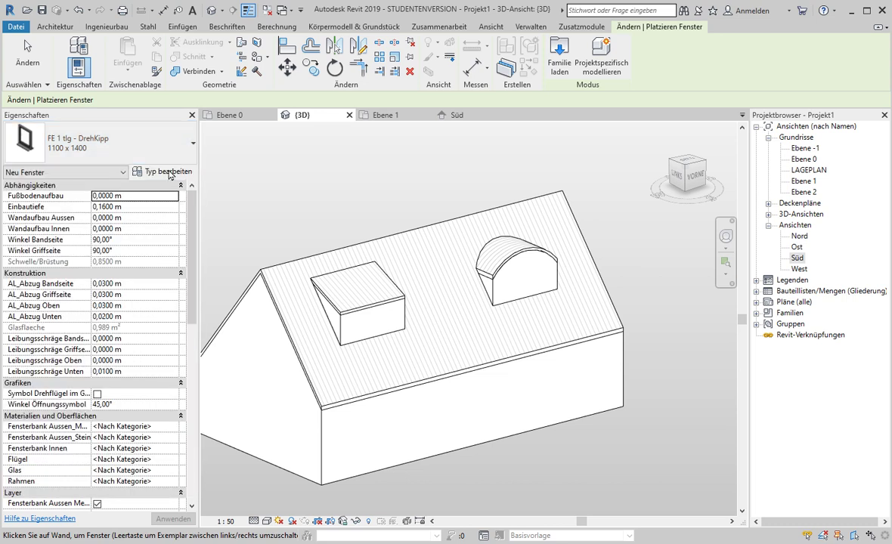
pyautogui.click(168, 172)
pyautogui.click(337, 236)
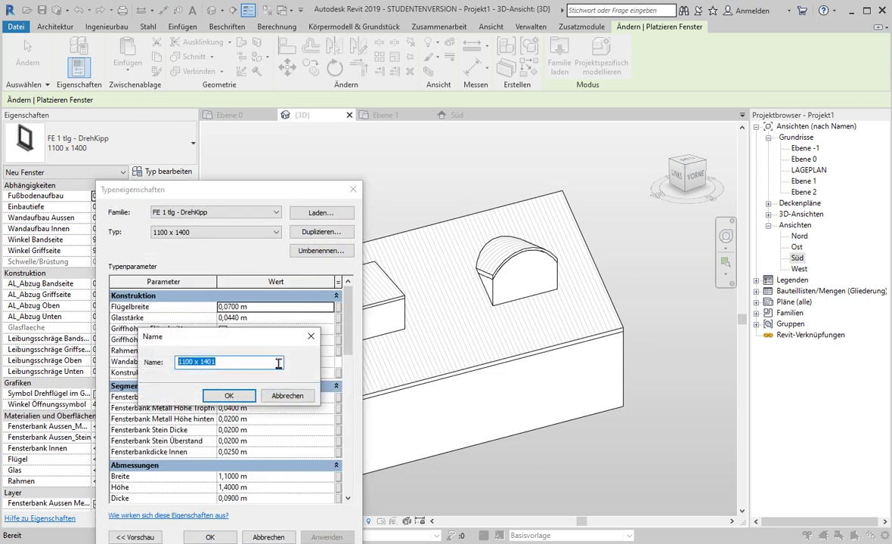
pyautogui.write('kleines fenster')
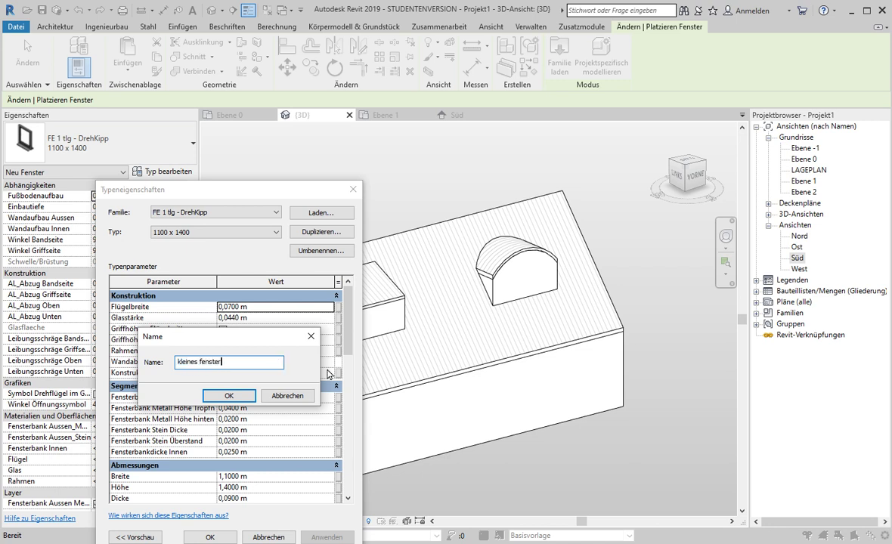
pyautogui.click(249, 394)
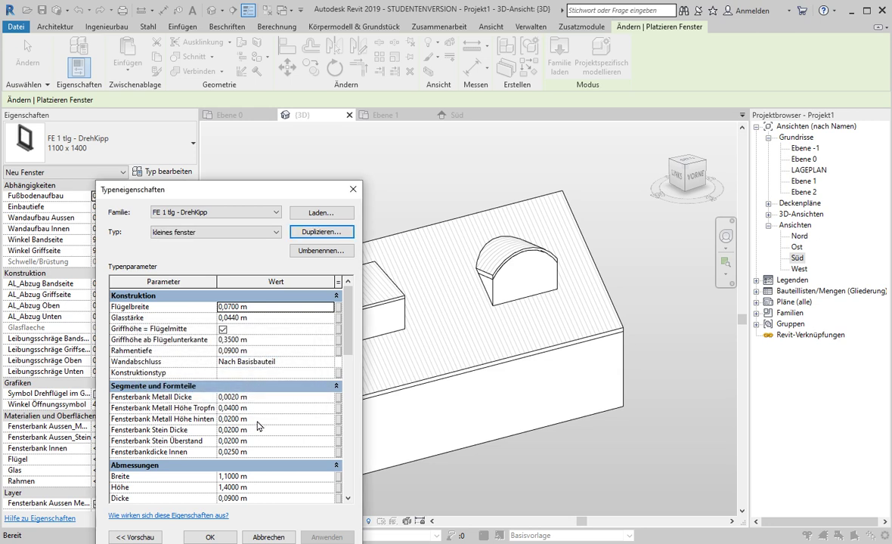
pyautogui.click(266, 477)
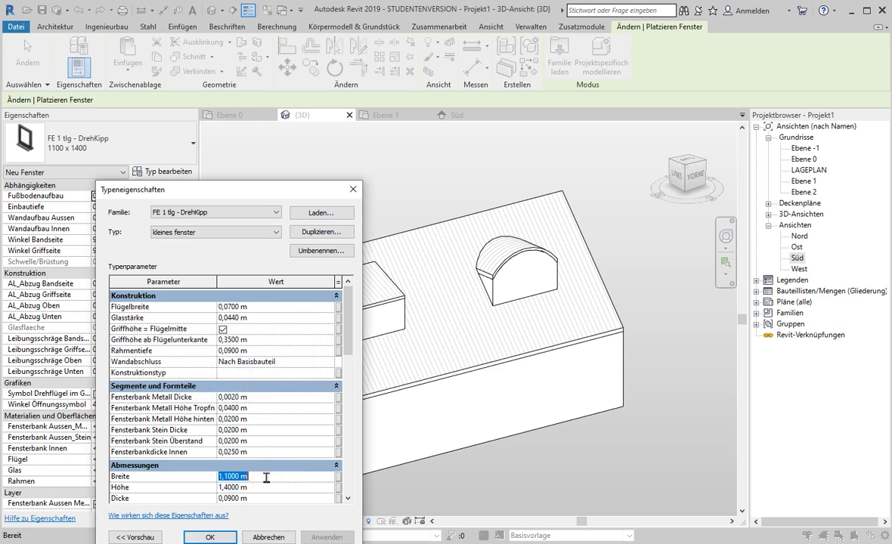
pyautogui.click(268, 488)
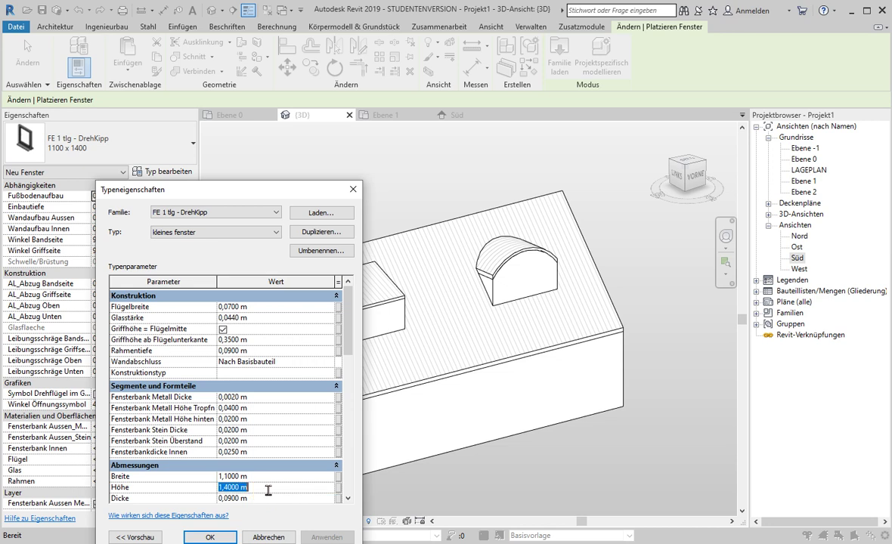
pyautogui.write('0,8')
pyautogui.press('Return')
# Step: Place kleines fenster windows in the box dormer's and barrel dormer's front walls
pyautogui.click(230, 535)
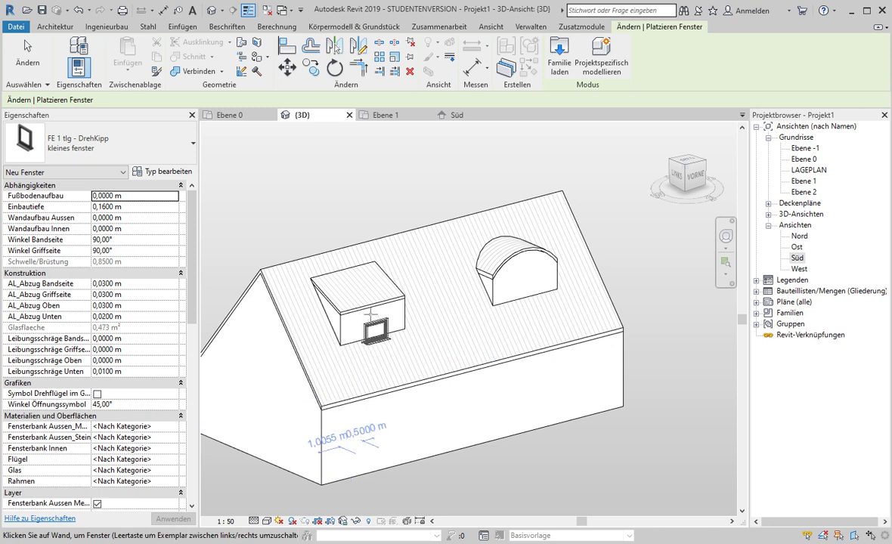
pyautogui.click(368, 309)
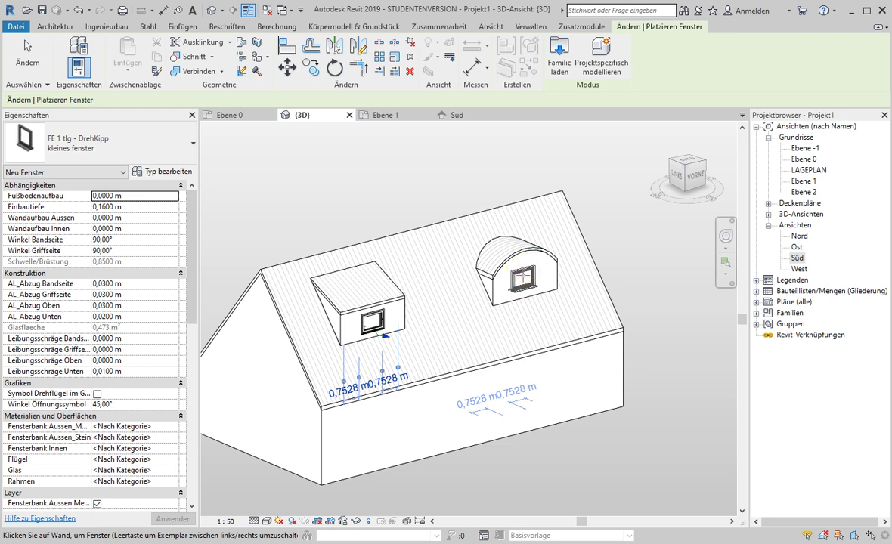
pyautogui.click(524, 283)
pyautogui.press('Escape')
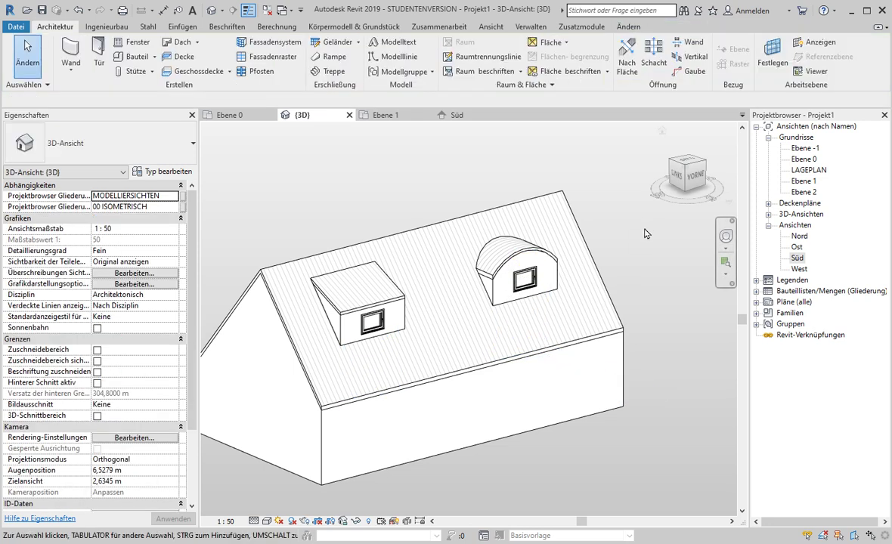
# Step: Zoom in and select each dormer window in turn to check its placement
pyautogui.scroll(1, 374, 272)
pyautogui.scroll(2, 378, 332)
pyautogui.scroll(2, 386, 317)
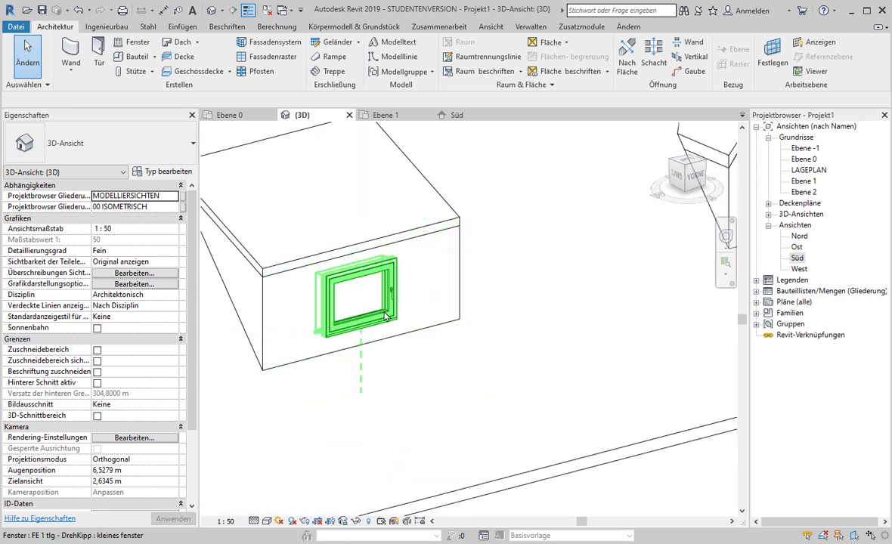
pyautogui.click(356, 272)
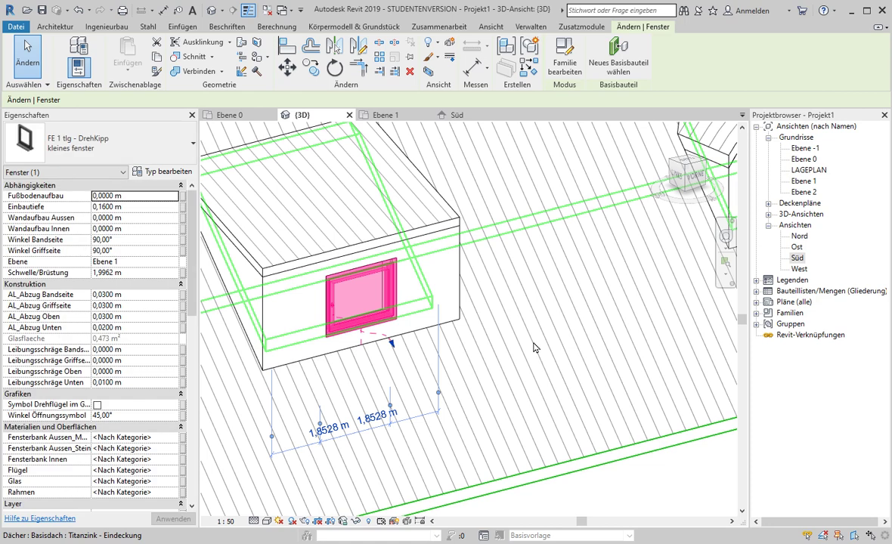
pyautogui.press('Escape')
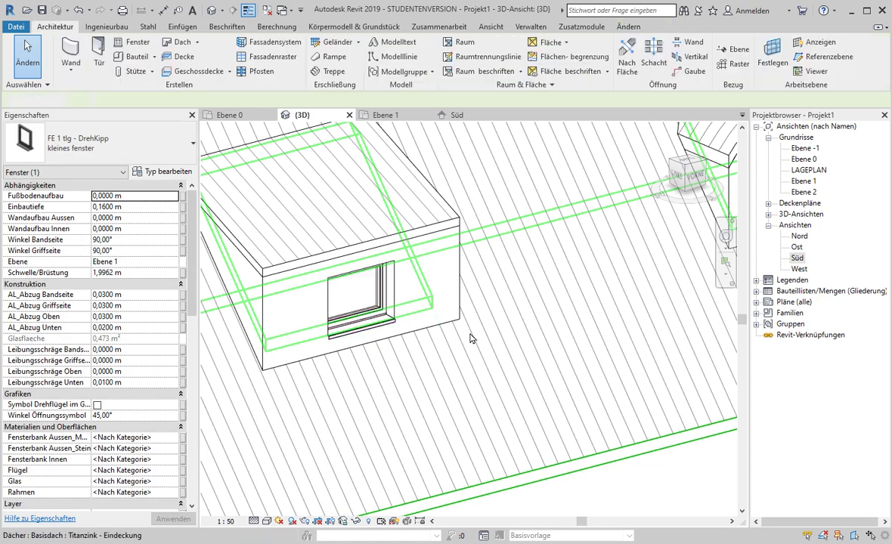
pyautogui.scroll(-3, 454, 336)
pyautogui.keyDown('shift'); pyautogui.moveTo(453, 337); pyautogui.dragTo(595, 235, button='middle'); pyautogui.keyUp('shift')
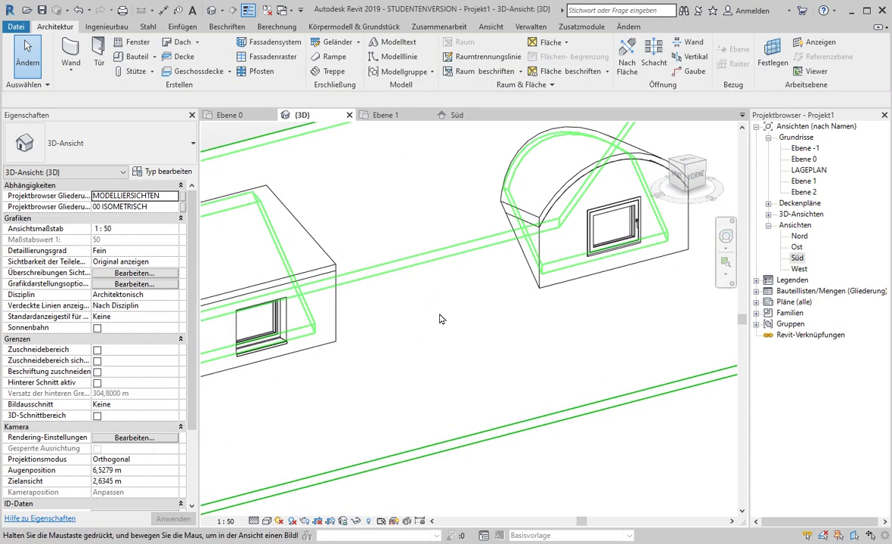
pyautogui.click(594, 235)
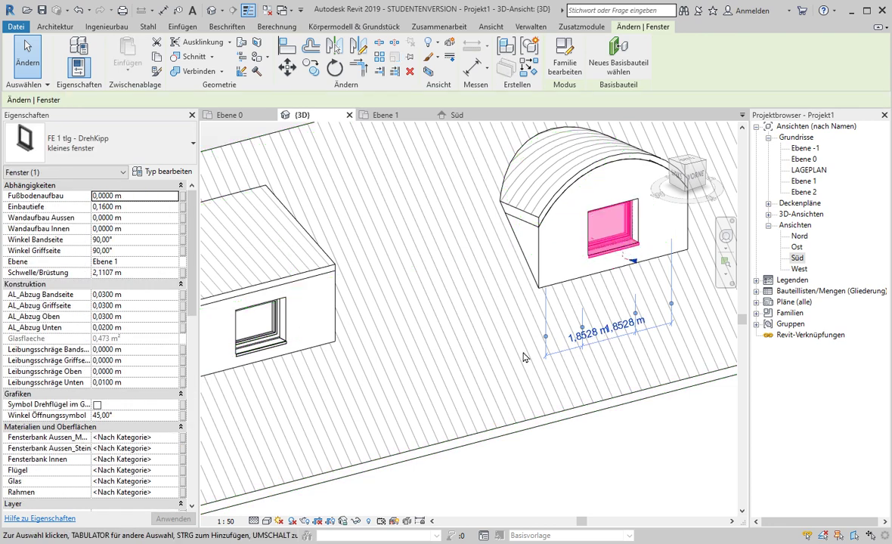
pyautogui.press('Escape')
# Step: In the Süd elevation, try moving the box-dormer window to Ebene 2 with sill 0,2, then cancel the error
pyautogui.doubleClick(796, 258)
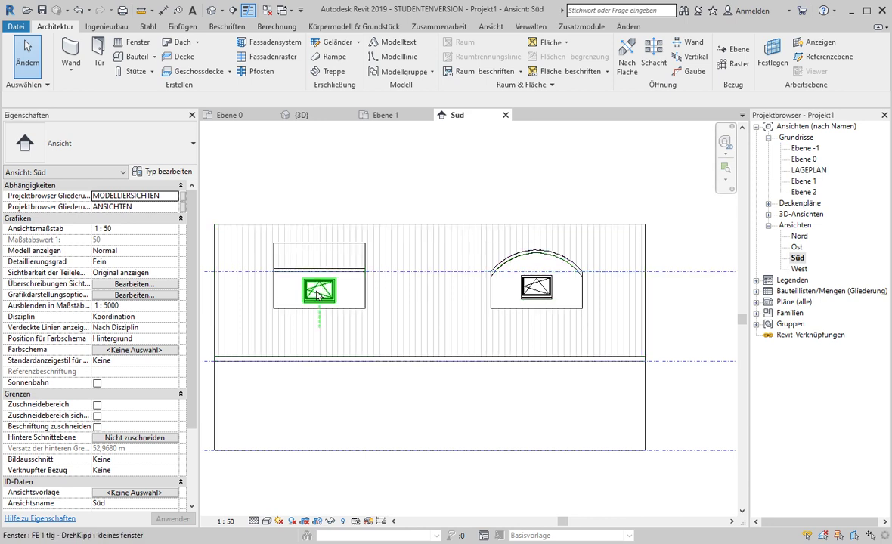
pyautogui.click(319, 291)
pyautogui.click(319, 290)
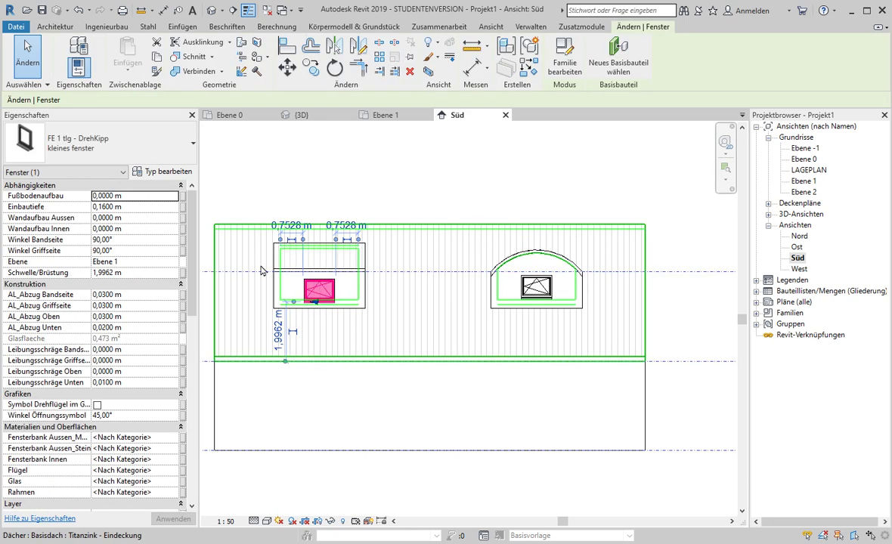
pyautogui.click(142, 273)
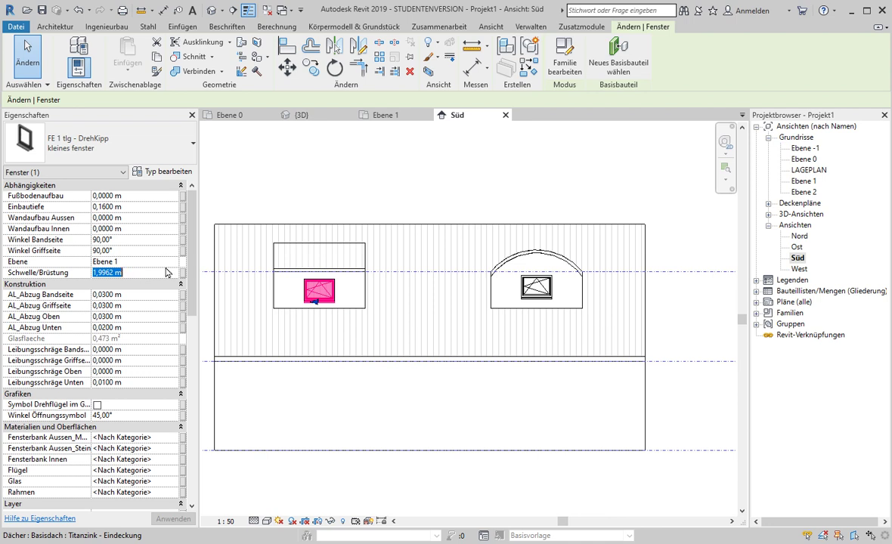
pyautogui.click(173, 262)
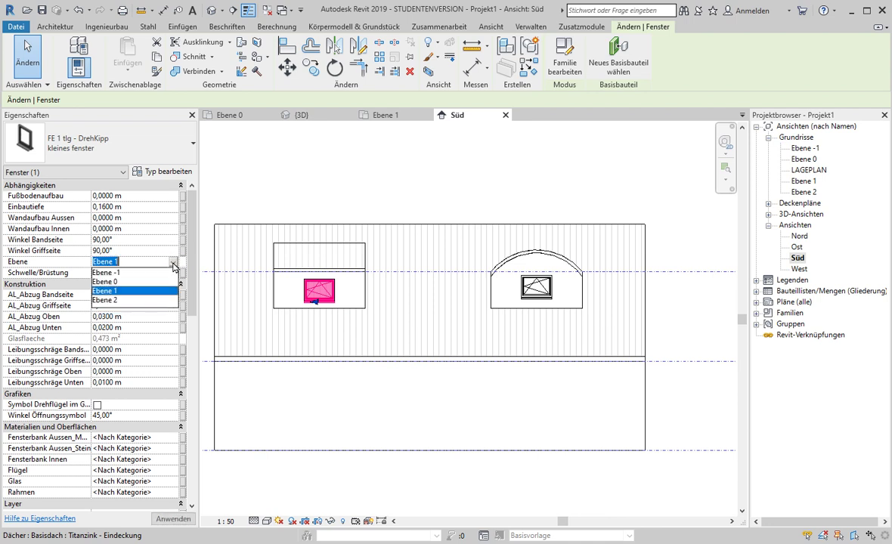
pyautogui.click(111, 301)
pyautogui.click(136, 272)
pyautogui.press('BackSpace')
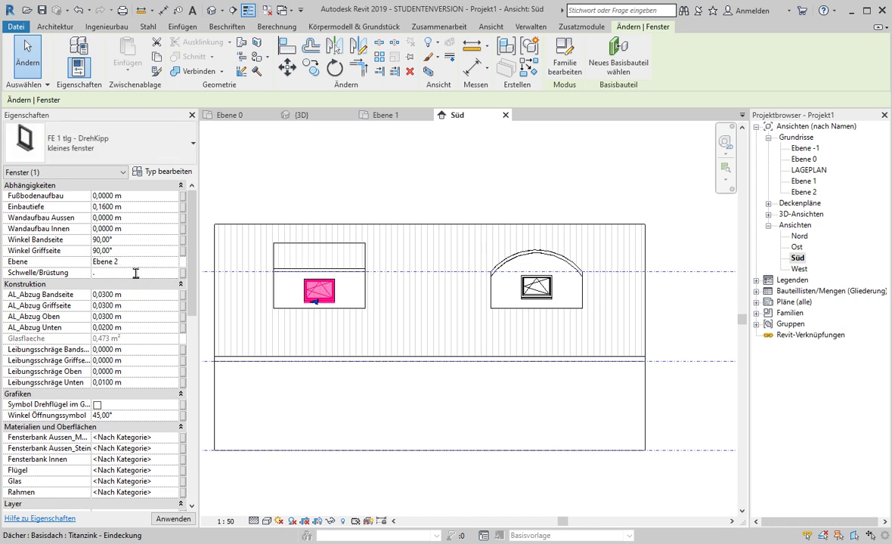
pyautogui.write('0,2')
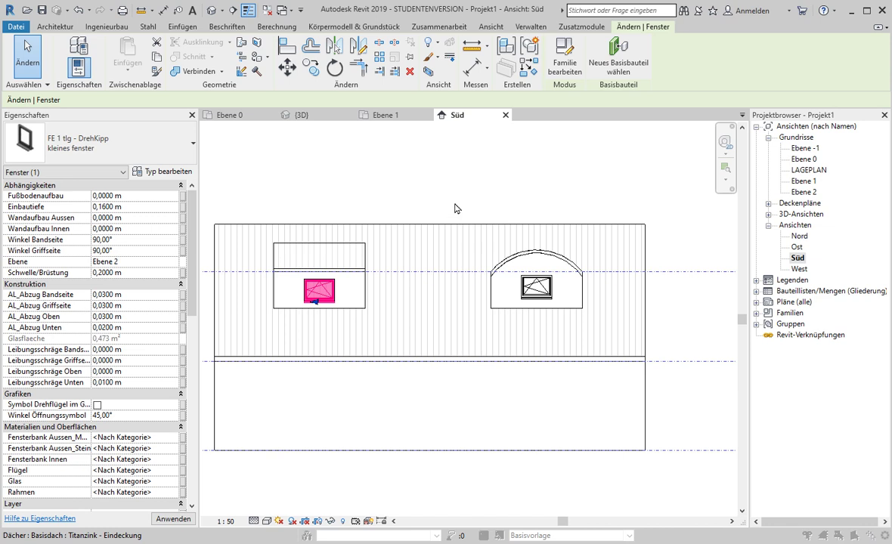
pyautogui.click(567, 318)
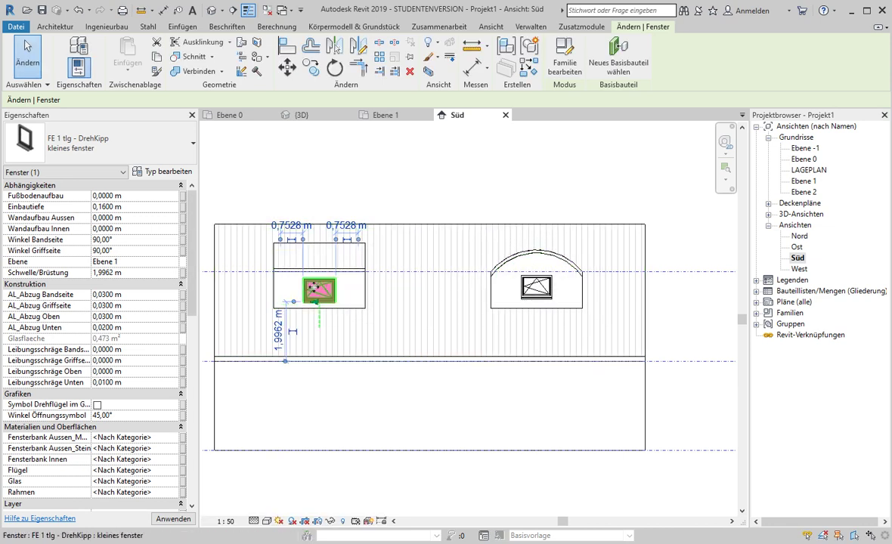
# Step: Drag the box-dormer window up to a 2,1562 m sill and recentre the elevation
pyautogui.moveTo(316, 292); pyautogui.dragTo(316, 288)
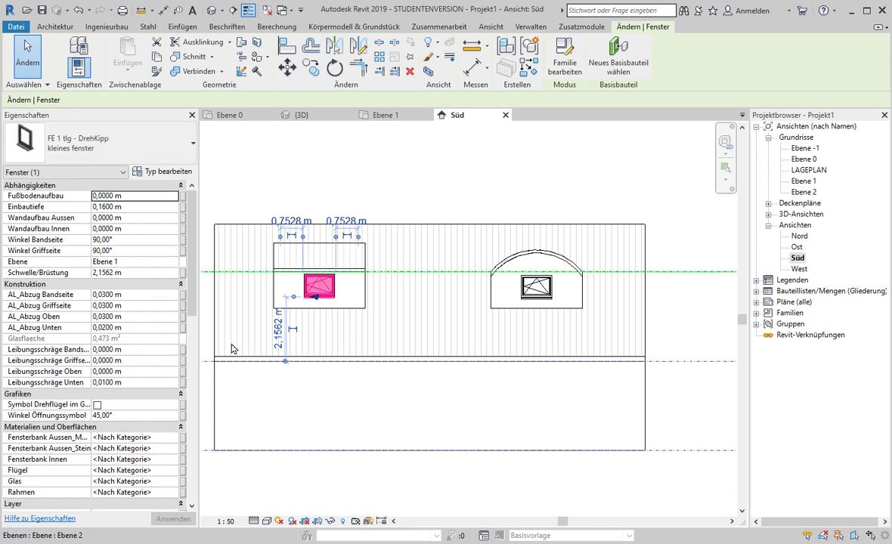
pyautogui.scroll(-1, 667, 405)
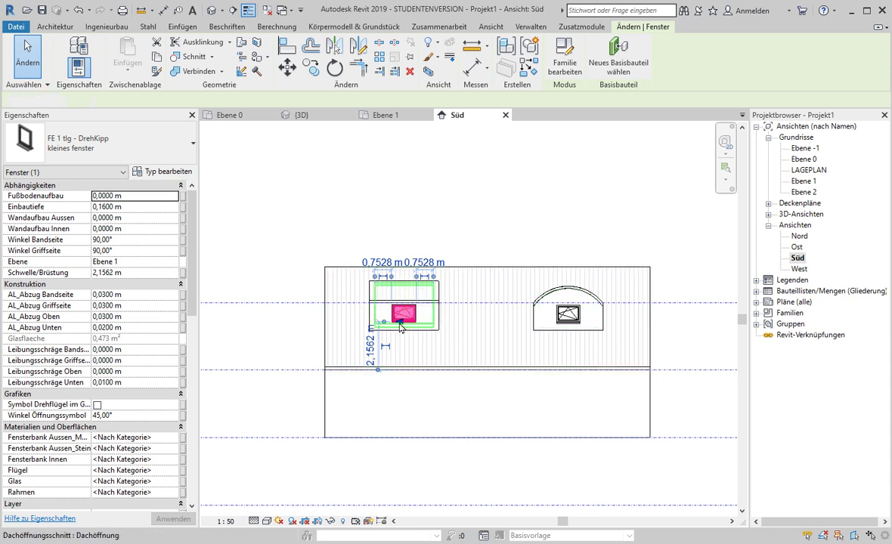
pyautogui.press('Escape')
pyautogui.moveTo(666, 343); pyautogui.dragTo(607, 333, button='middle')
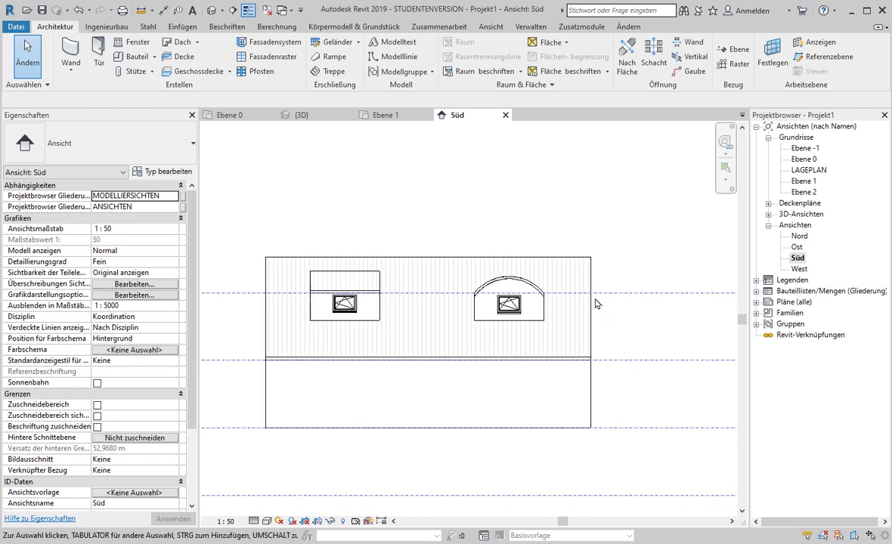
# Step: Return to the {3D} view and orbit slightly to see the roof
pyautogui.click(316, 115)
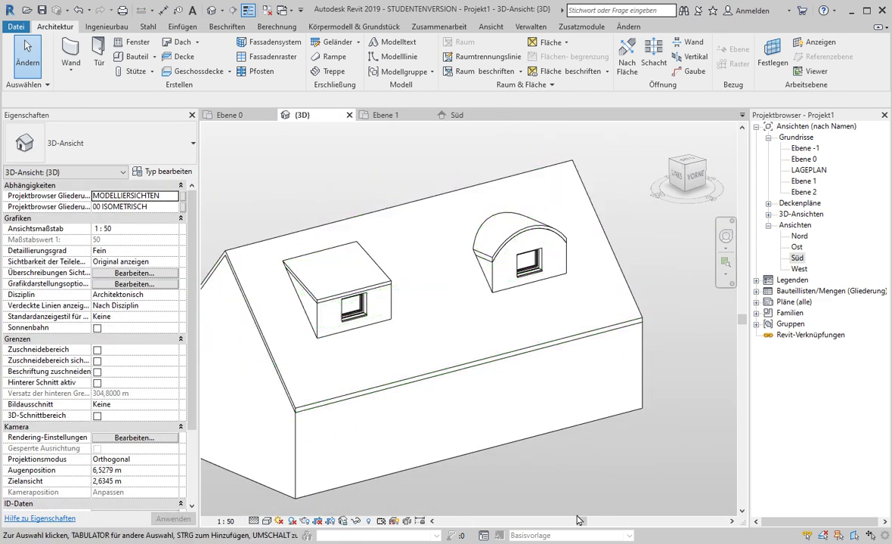
pyautogui.click(621, 461)
pyautogui.keyDown('shift'); pyautogui.moveTo(511, 426); pyautogui.dragTo(558, 470, button='middle'); pyautogui.keyUp('shift')
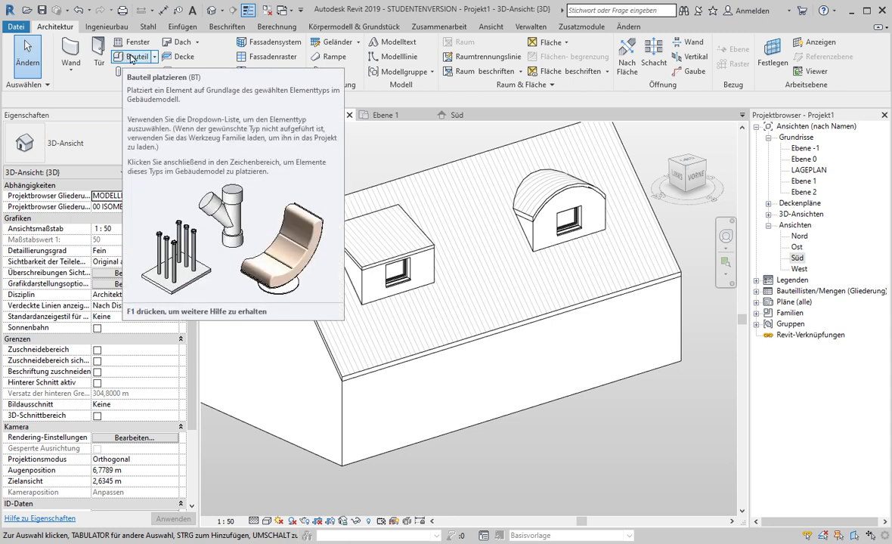
# Step: Start placing a component (Architektur > Bauteil) and browse the type list from Küchenzeile-01 Generisch
pyautogui.click(139, 60)
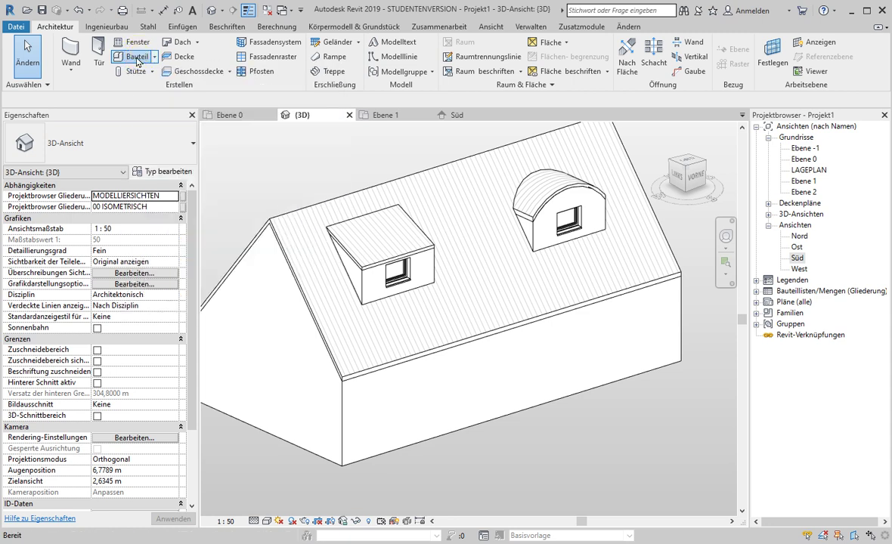
pyautogui.click(125, 144)
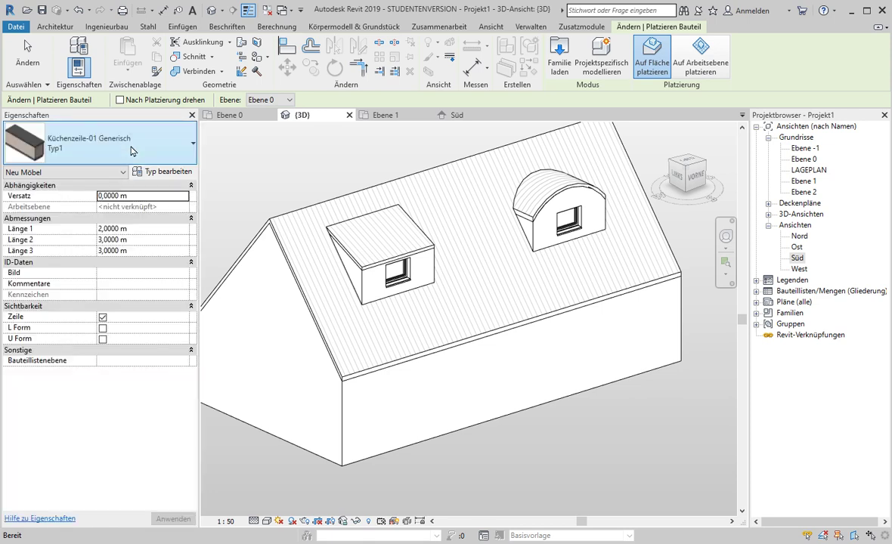
pyautogui.click(131, 151)
pyautogui.moveTo(191, 281); pyautogui.dragTo(193, 216)
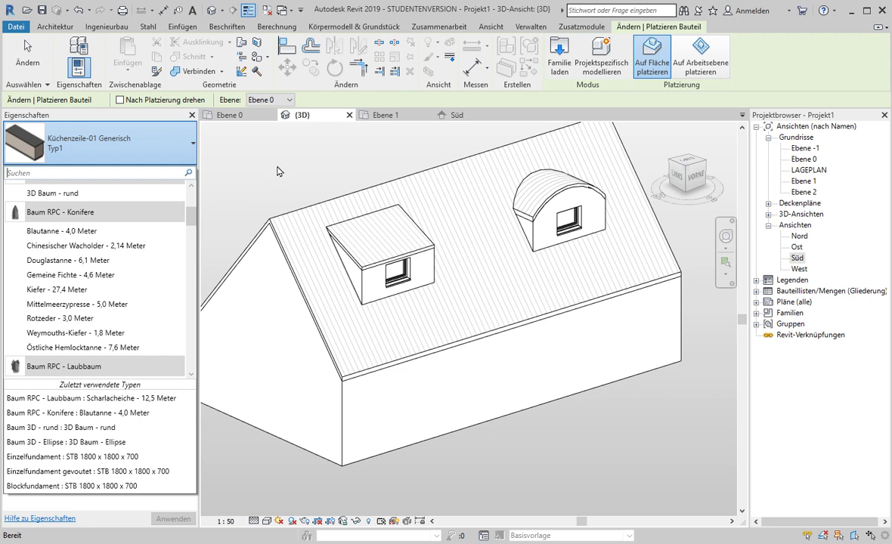
pyautogui.click(276, 171)
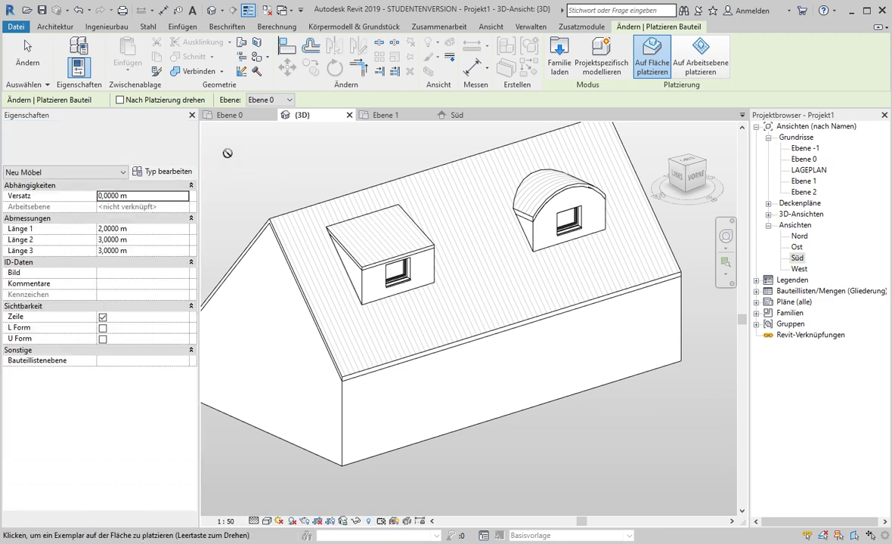
# Step: Open Gauben Beispiele.rvt from recent documents and cancel the pending component placement
pyautogui.click(20, 27)
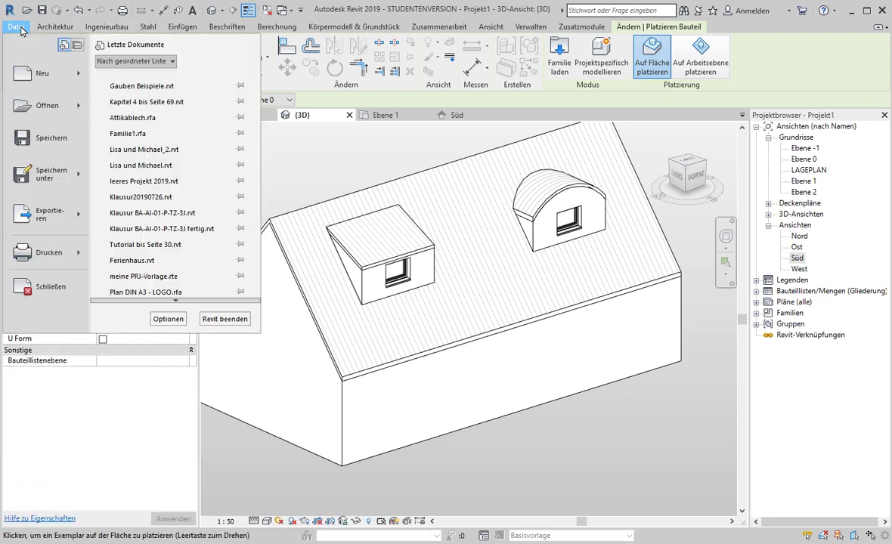
pyautogui.click(123, 80)
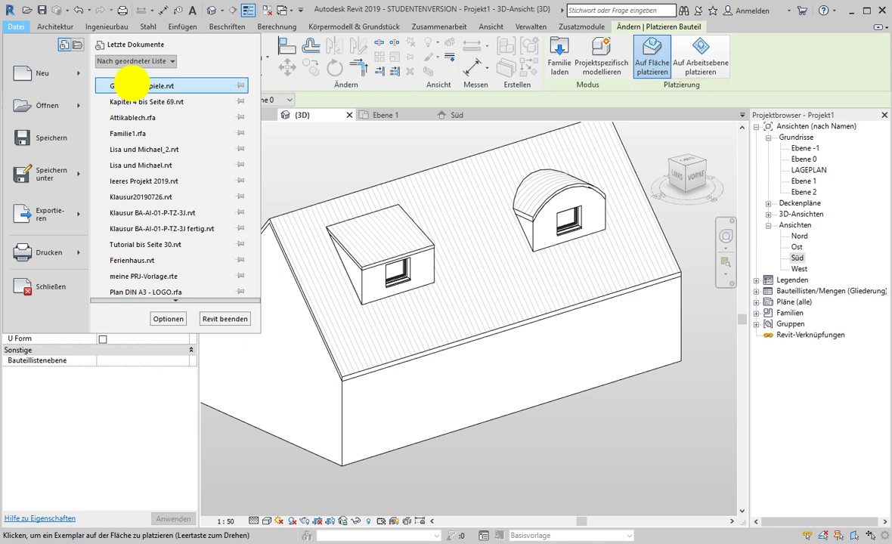
pyautogui.press('Escape')
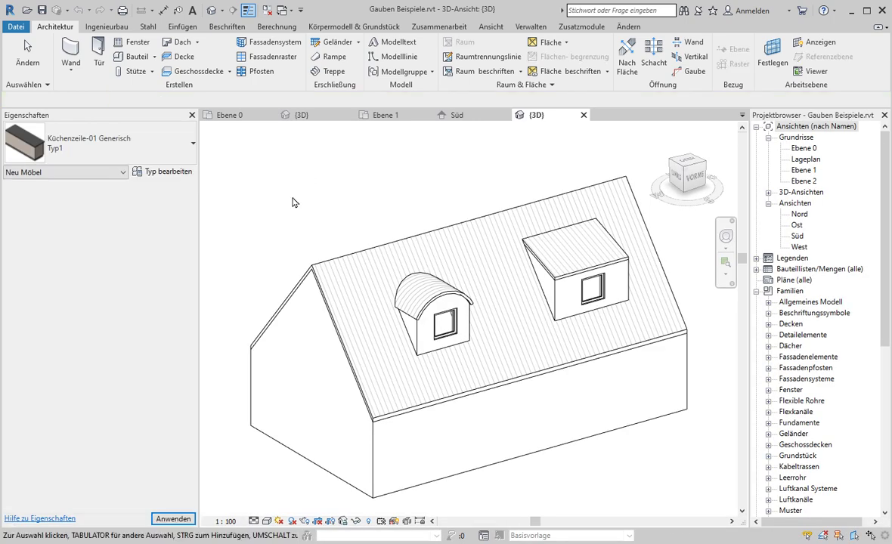
# Step: Delete the existing Schleppdach shed dormer from the example house's roof
pyautogui.moveTo(286, 219)
pyautogui.keyDown('shift'); pyautogui.mouseDown(button='middle')
pyautogui.moveTo(422, 220)
pyautogui.moveTo(505, 201)
pyautogui.moveTo(498, 214)
pyautogui.mouseUp(button='middle'); pyautogui.keyUp('shift')
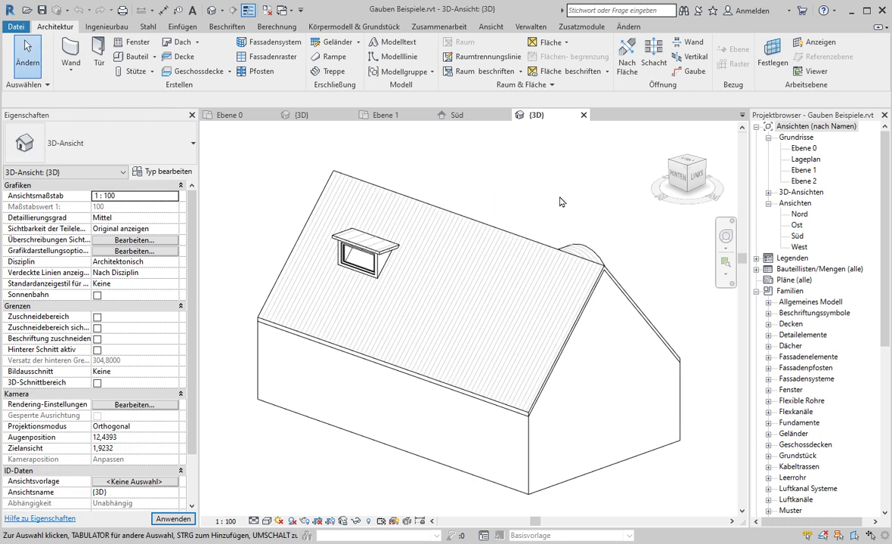
pyautogui.click(387, 250)
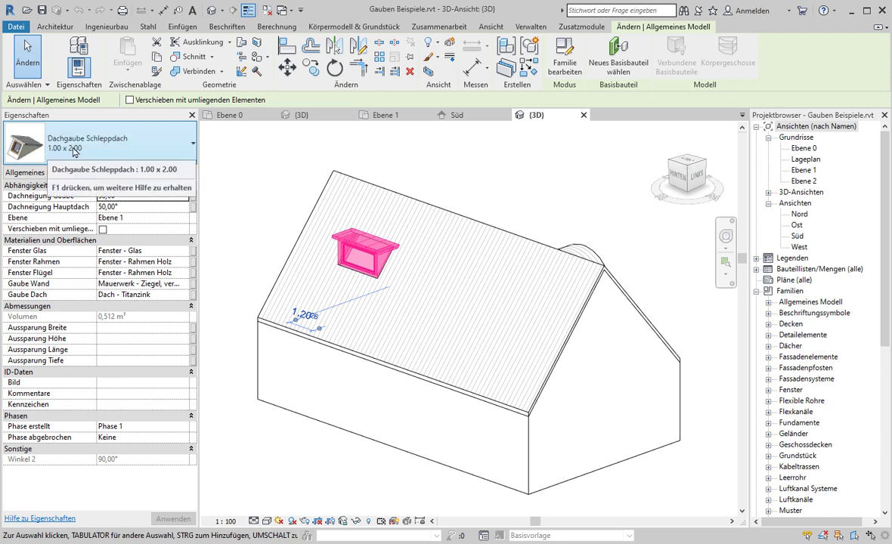
pyautogui.click(234, 139)
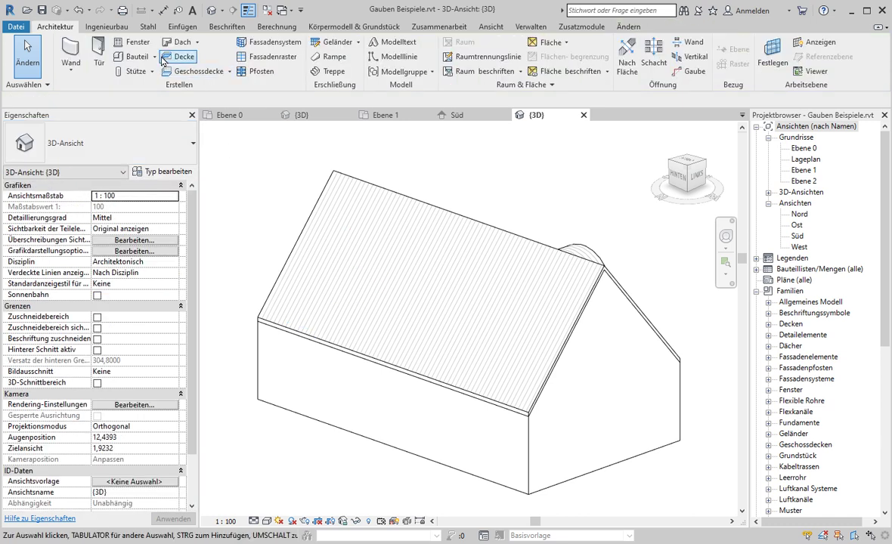
# Step: Place a Dachgaube Schleppdach 1.00 x 1.00 dormer component on the main roof
pyautogui.click(134, 54)
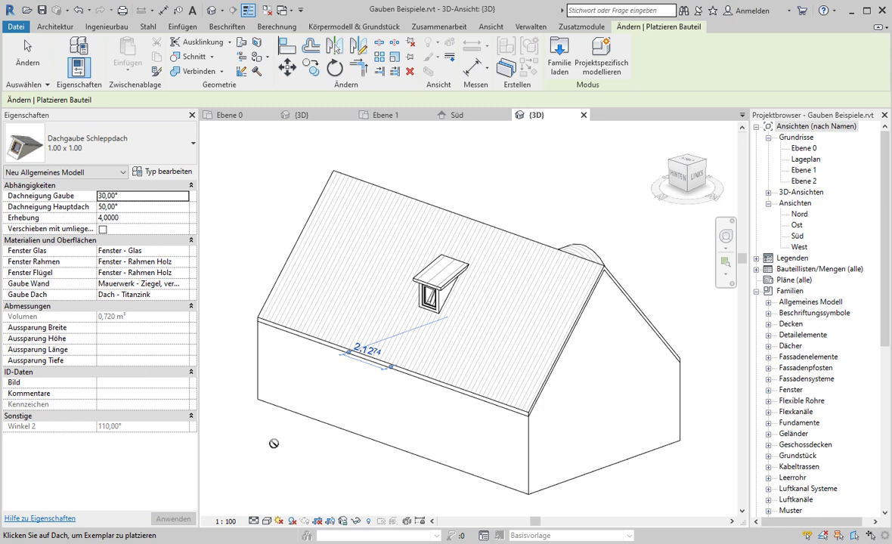
pyautogui.press('Escape')
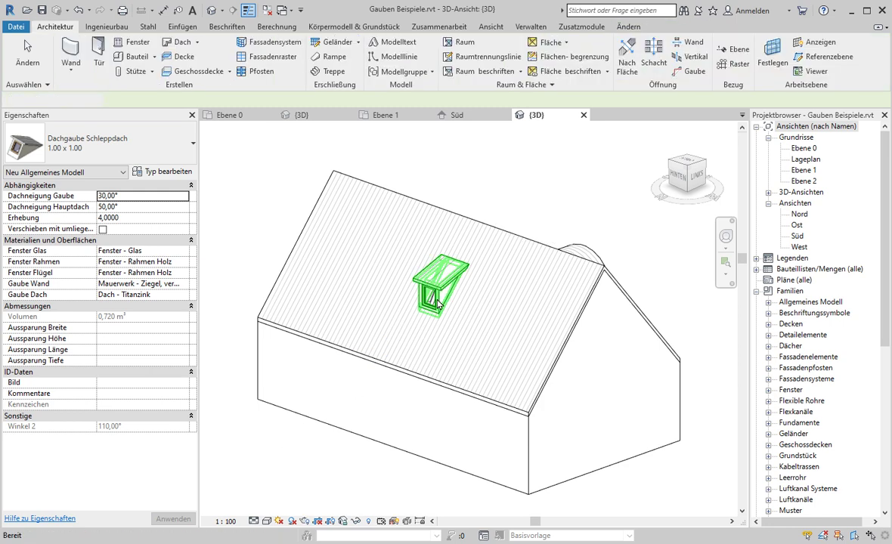
pyautogui.keyDown('shift'); pyautogui.moveTo(443, 324); pyautogui.dragTo(338, 444, button='middle'); pyautogui.keyUp('shift')
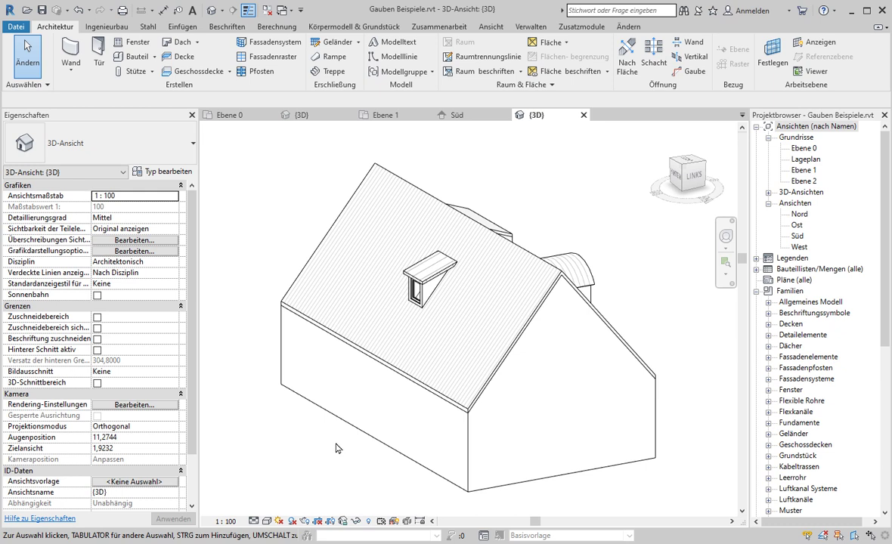
pyautogui.click(411, 285)
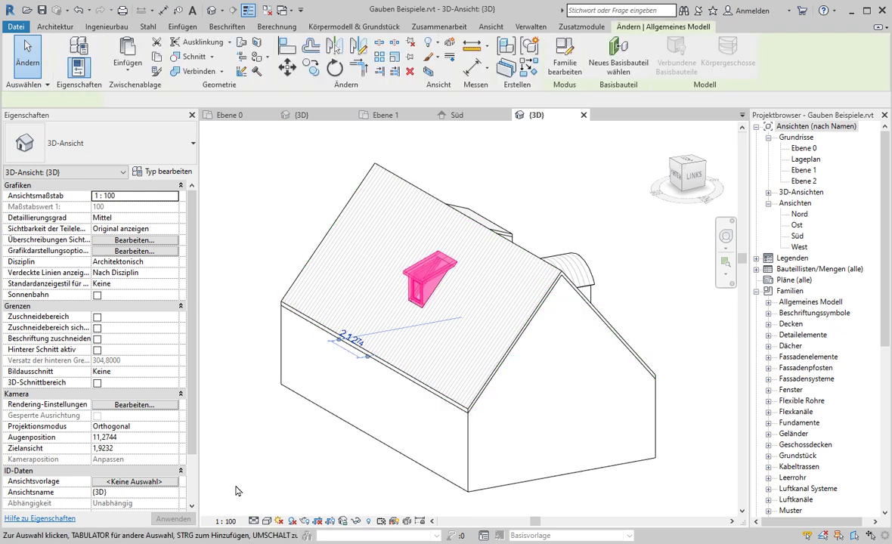
pyautogui.click(165, 172)
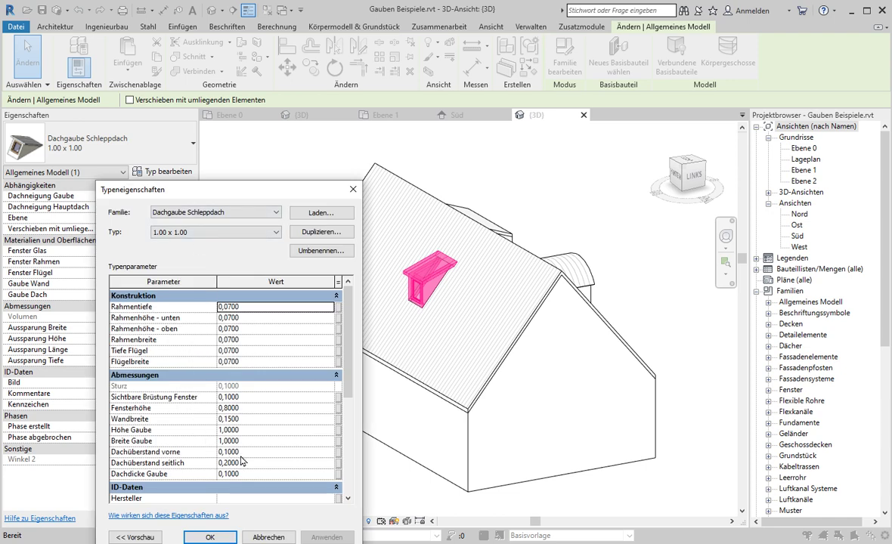
pyautogui.click(263, 534)
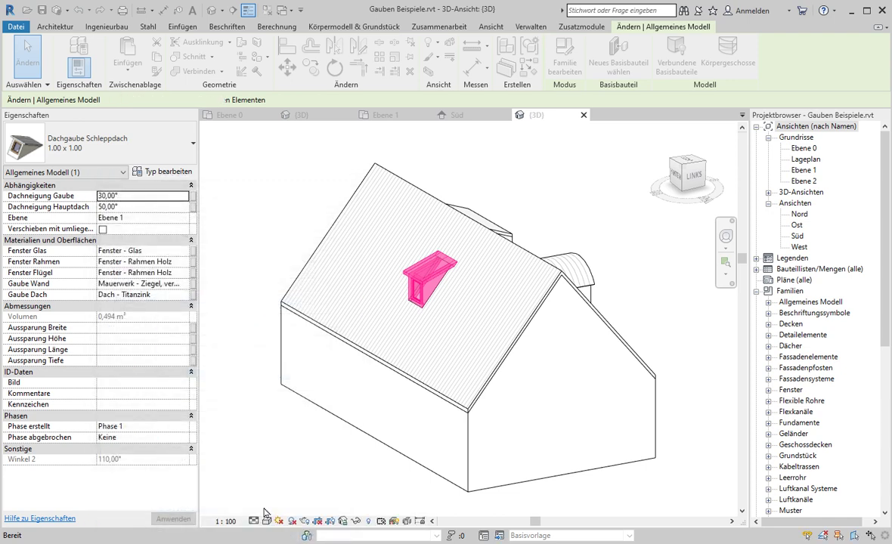
pyautogui.click(305, 420)
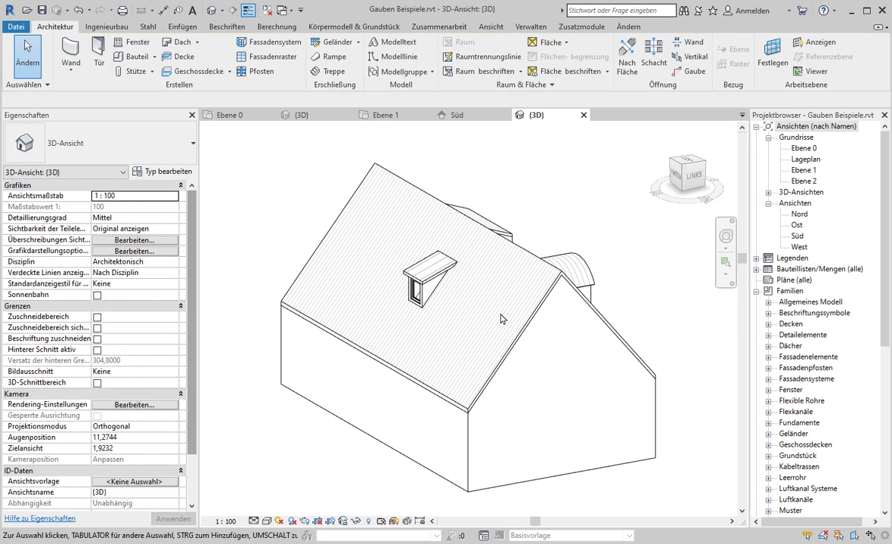
pyautogui.moveTo(651, 344)
pyautogui.keyDown('shift'); pyautogui.mouseDown(button='middle')
pyautogui.moveTo(514, 361)
pyautogui.moveTo(479, 345)
pyautogui.mouseUp(button='middle'); pyautogui.keyUp('shift')
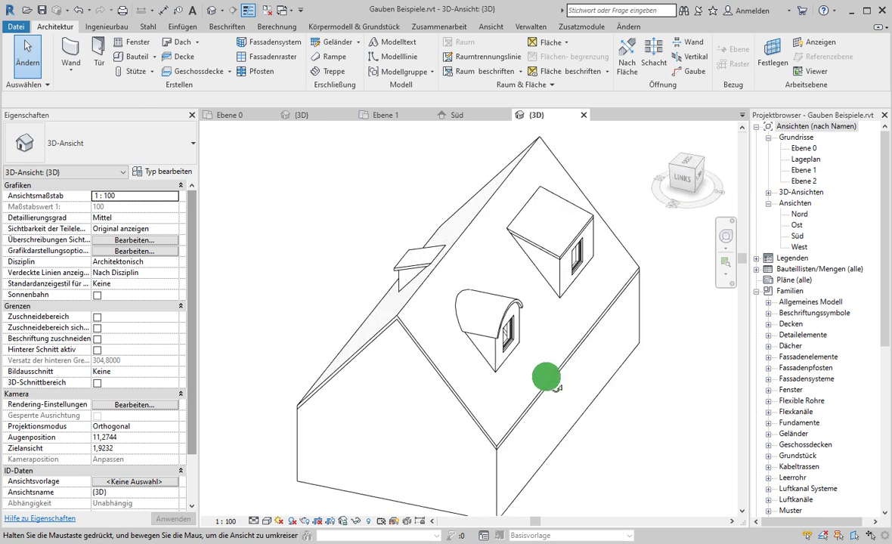
pyautogui.keyDown('shift'); pyautogui.moveTo(479, 345); pyautogui.dragTo(488, 374, button='middle'); pyautogui.keyUp('shift')
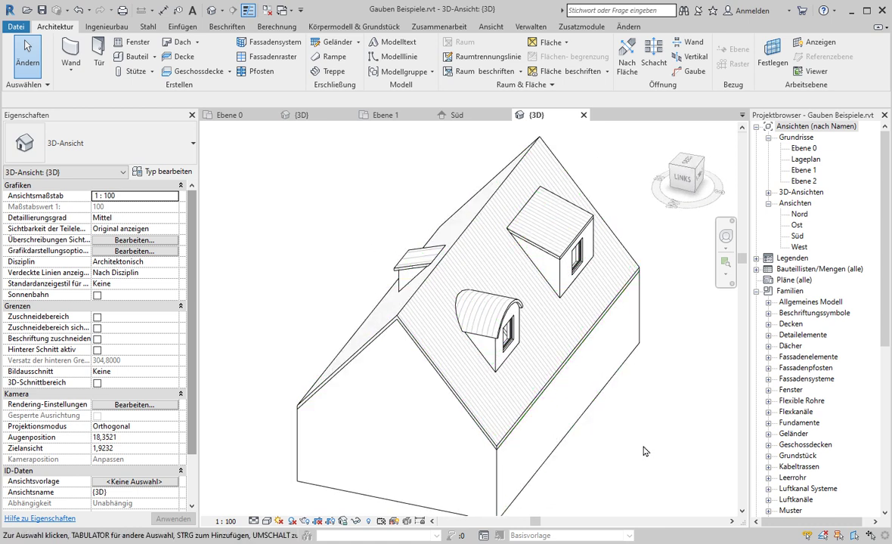